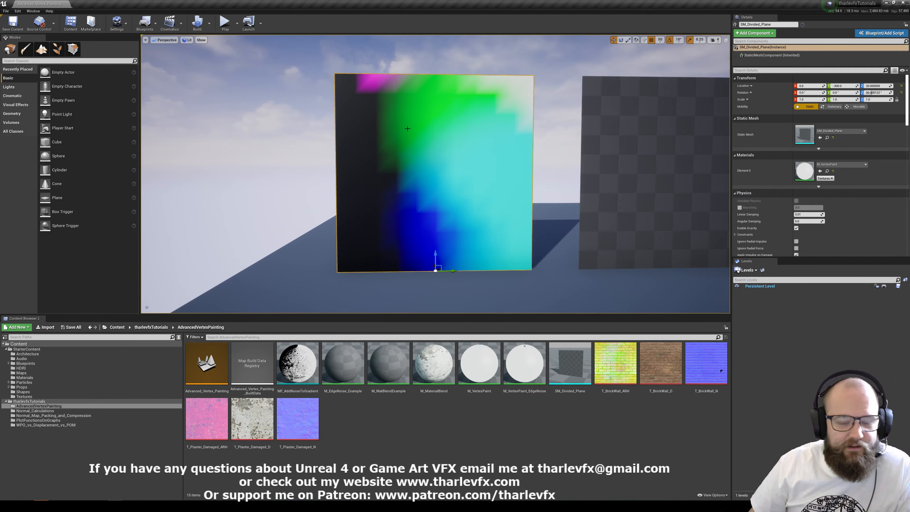
# Examine the vertex grid of the painted SM_Divided_Plane in wireframe view, ending back in the lit view.
pyautogui.hotkey('alt', '2')
pyautogui.press('Escape')
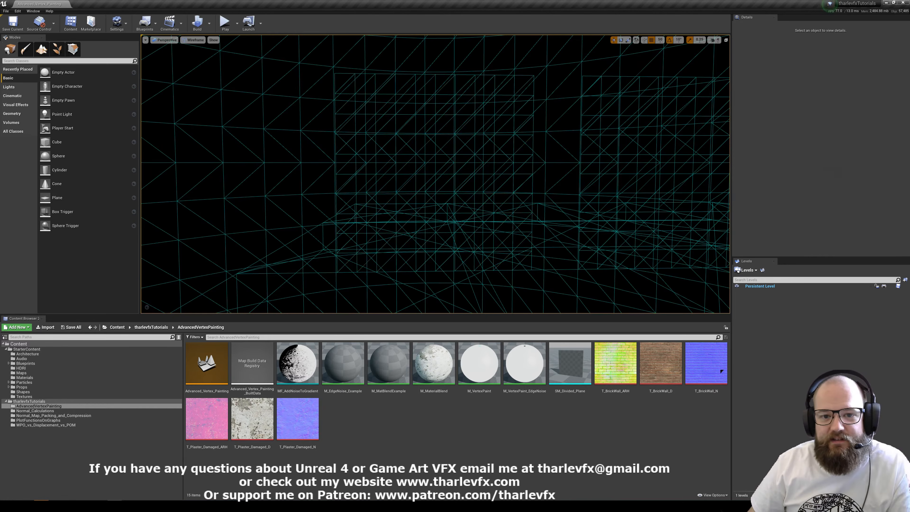
pyautogui.click(395, 84)
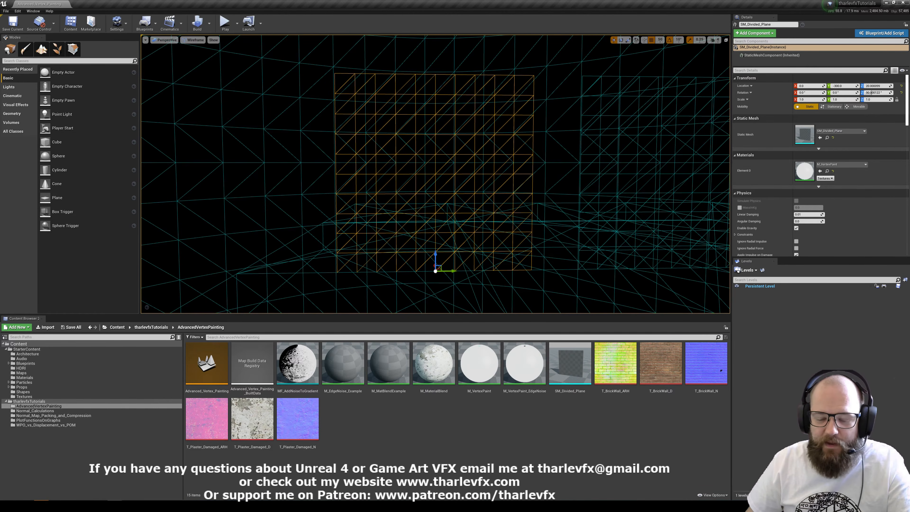
pyautogui.hotkey('alt', '4')
pyautogui.press('Escape')
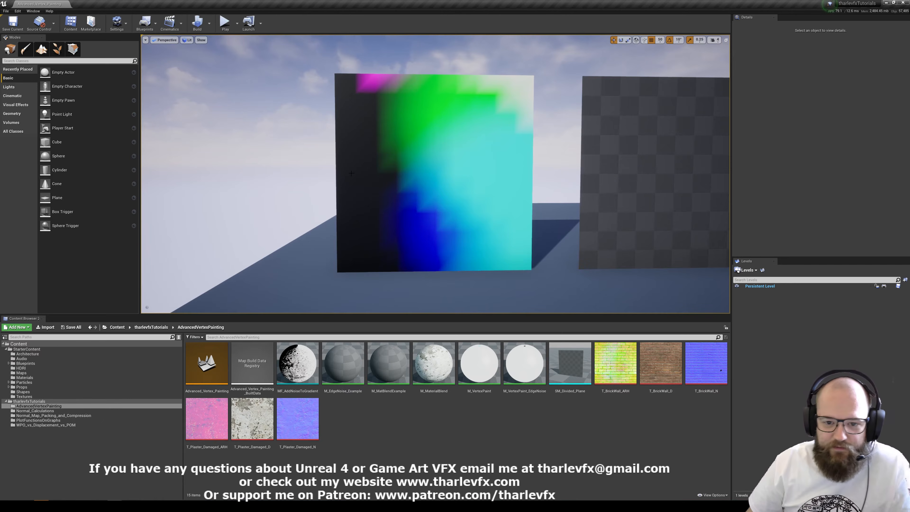
# Enter vertex painting mode, select the multicolored plane, and paint a grey patch across its middle.
pyautogui.hotkey('shift', '2')
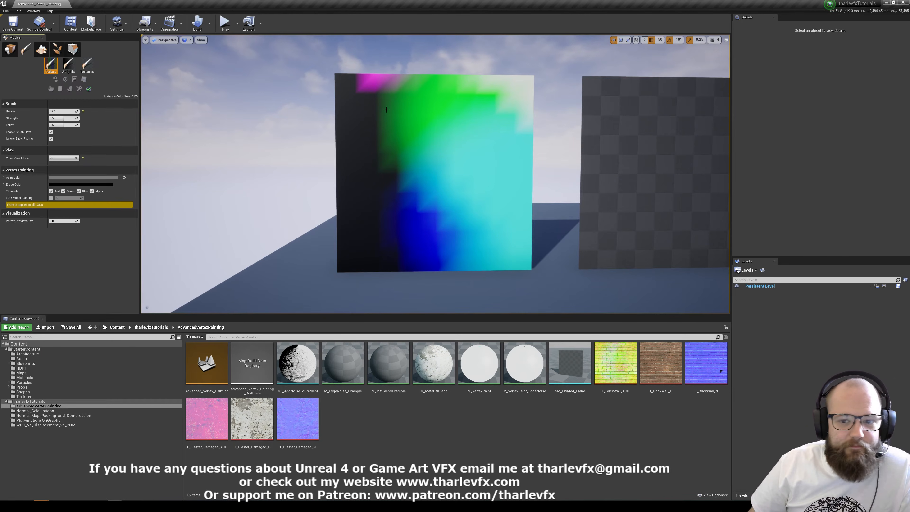
pyautogui.click(438, 151)
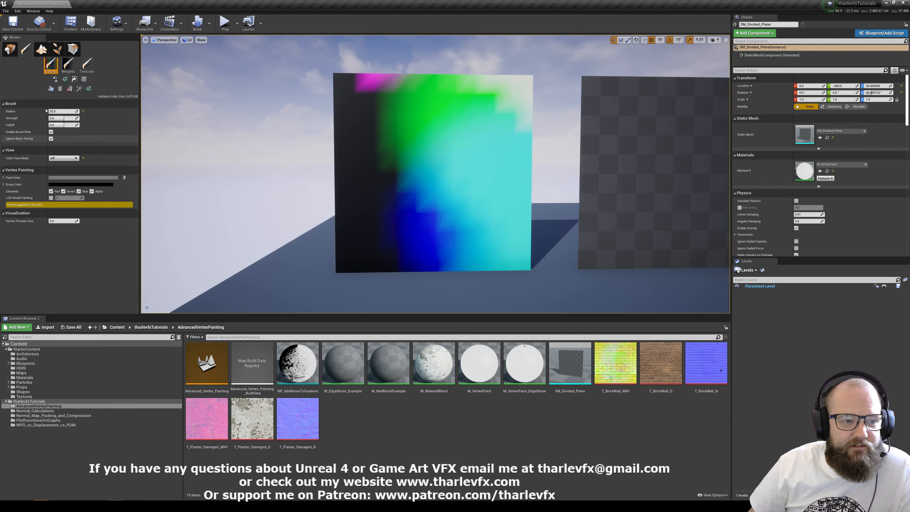
pyautogui.moveTo(437, 133)
pyautogui.mouseDown()
pyautogui.moveTo(416, 149)
pyautogui.moveTo(475, 175)
pyautogui.mouseUp()
# Preview the plane with Color View Mode RGB Channels, set it back to Off, and extend the grey patch toward the lower edge.
pyautogui.click(63, 158)
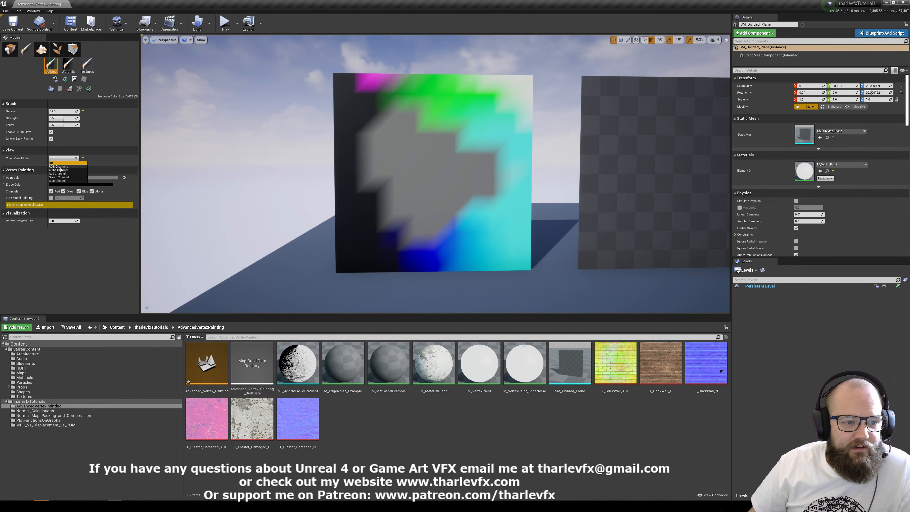
pyautogui.click(62, 167)
pyautogui.click(64, 158)
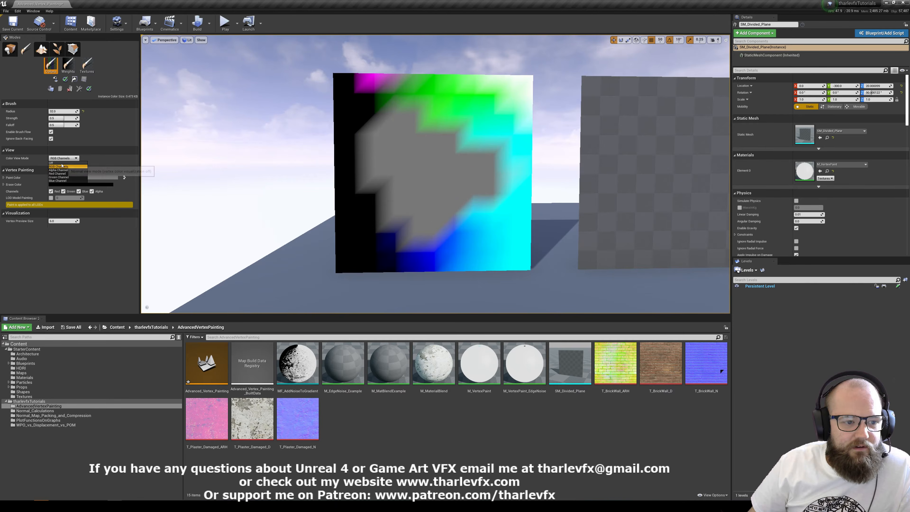
pyautogui.click(62, 163)
pyautogui.moveTo(415, 181); pyautogui.dragTo(454, 228)
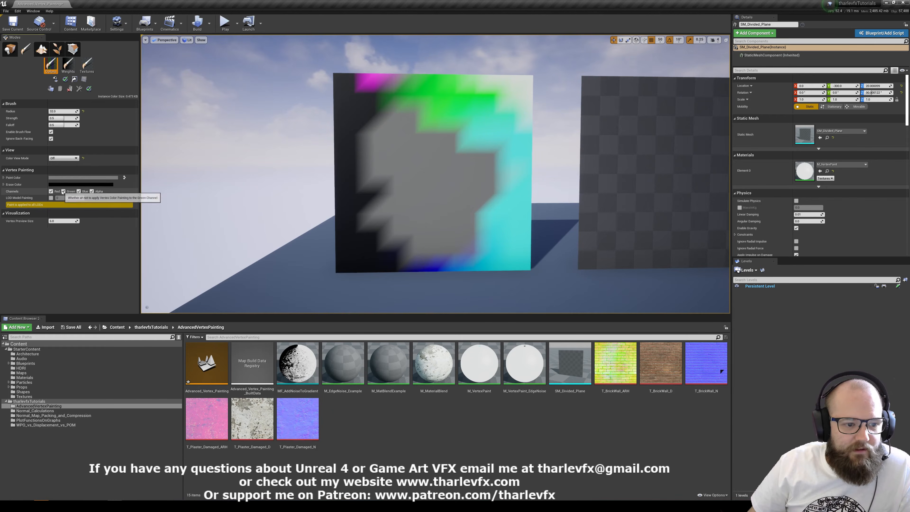
# Restrict vertex painting to the Red channel and paint around the outer areas of the plane.
pyautogui.click(64, 191)
pyautogui.click(79, 191)
pyautogui.click(92, 191)
pyautogui.moveTo(357, 165)
pyautogui.mouseDown()
pyautogui.moveTo(423, 260)
pyautogui.moveTo(463, 197)
pyautogui.moveTo(433, 112)
pyautogui.moveTo(349, 136)
pyautogui.mouseUp()
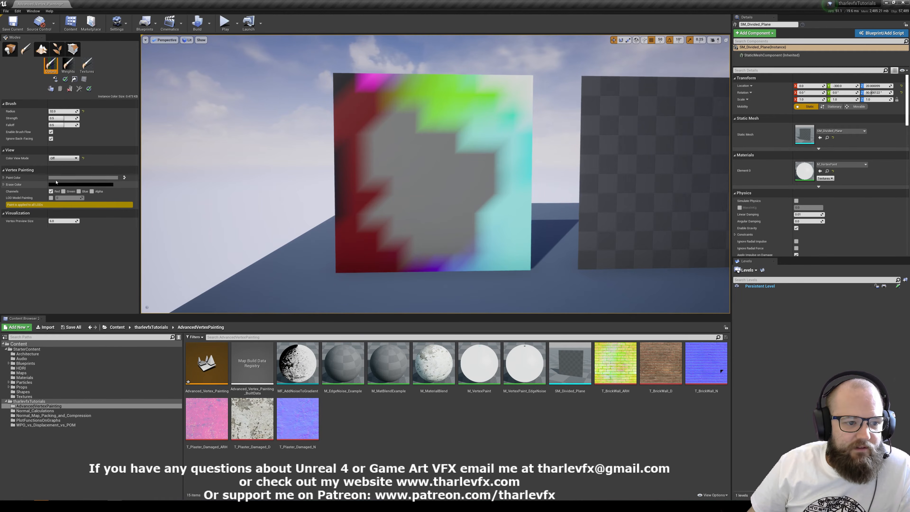
# Set the paint color to white and fill the plane's vertices through the Red channel only.
pyautogui.click(84, 178)
pyautogui.moveTo(157, 226); pyautogui.dragTo(158, 174)
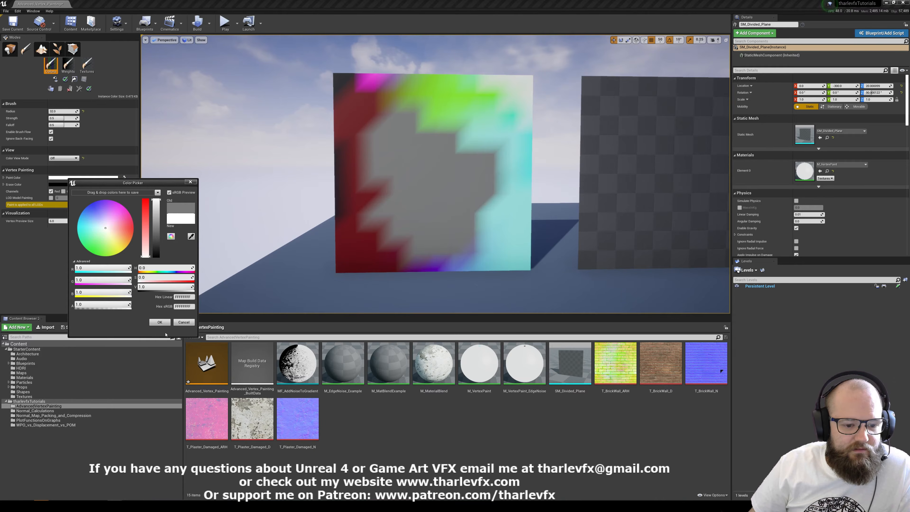
pyautogui.click(160, 321)
pyautogui.click(55, 80)
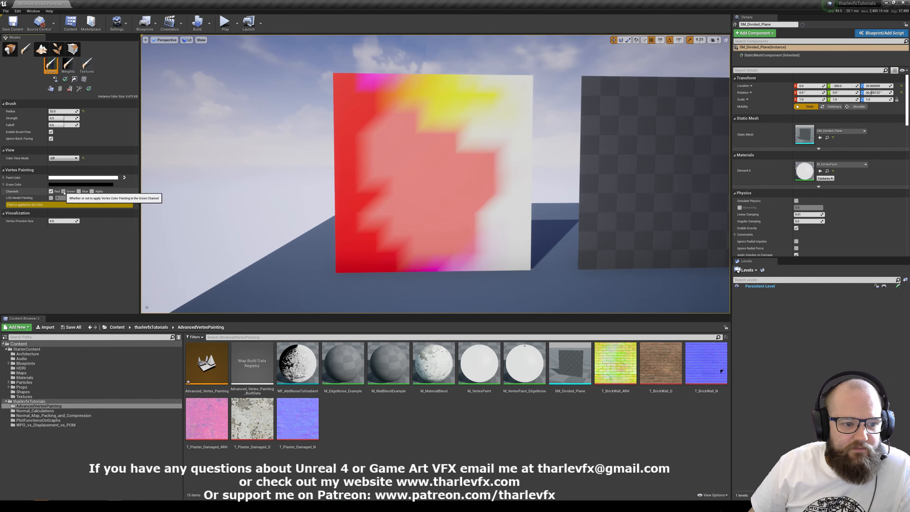
# Re-enable the Green, Blue and Alpha paint channels and fill the whole plane with white.
pyautogui.click(63, 191)
pyautogui.click(92, 191)
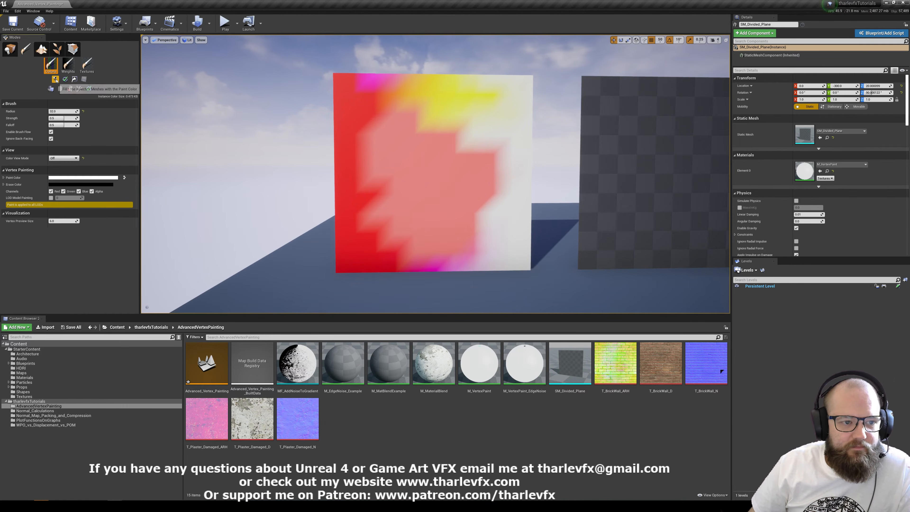
pyautogui.click(55, 80)
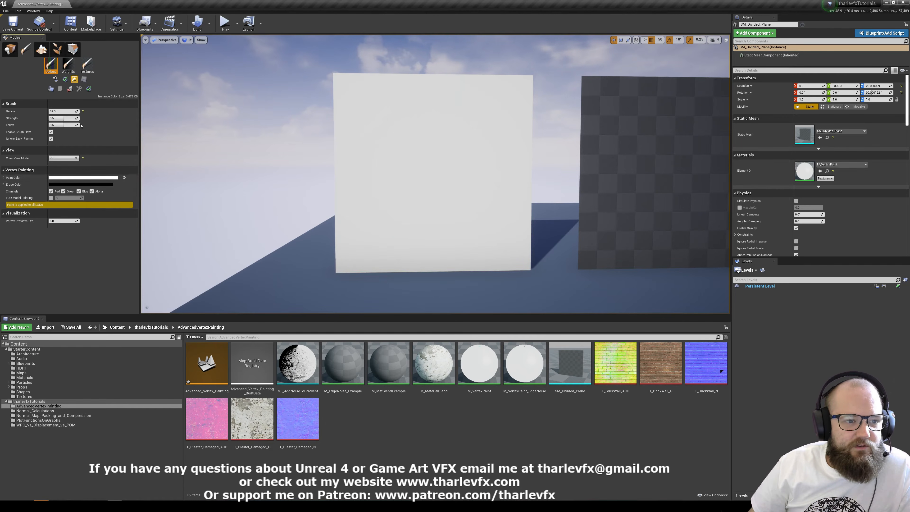
# Set the paint color to a pale salmon red and paint a large patch on the plane's left half.
pyautogui.click(83, 178)
pyautogui.moveTo(157, 247); pyautogui.dragTo(154, 230)
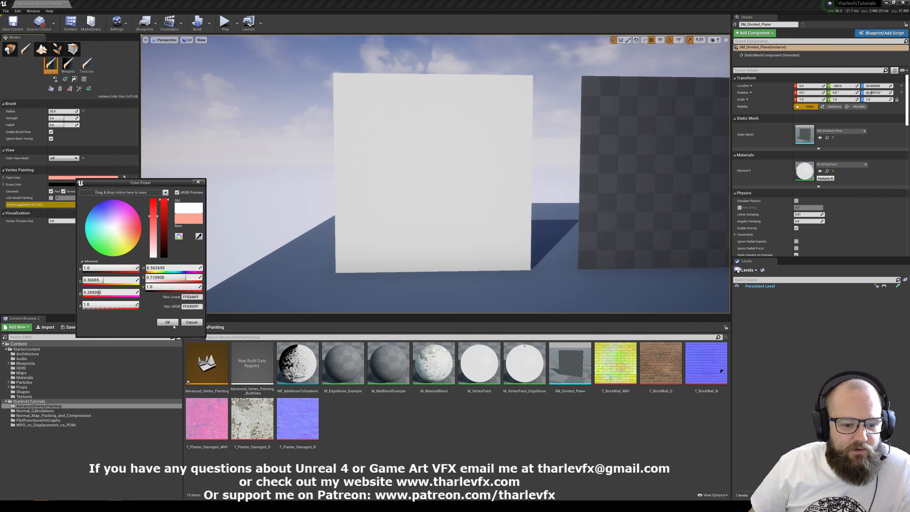
pyautogui.click(167, 321)
pyautogui.moveTo(340, 170)
pyautogui.mouseDown()
pyautogui.moveTo(373, 177)
pyautogui.moveTo(437, 162)
pyautogui.moveTo(351, 193)
pyautogui.mouseUp()
# Set the paint color to black and paint over the lower-left part of the salmon patch.
pyautogui.click(83, 178)
pyautogui.moveTo(189, 250); pyautogui.dragTo(200, 305)
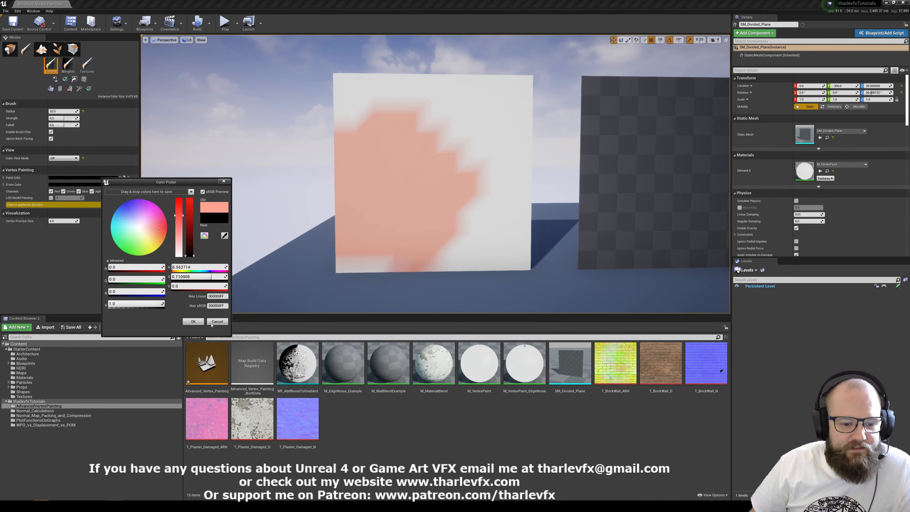
pyautogui.click(192, 320)
pyautogui.moveTo(347, 173)
pyautogui.mouseDown()
pyautogui.moveTo(372, 244)
pyautogui.moveTo(412, 244)
pyautogui.moveTo(423, 233)
pyautogui.mouseUp()
# Leave vertex painting, open the plane's M_VertexPaint material, and move the Vertex Color node farther from the material output node.
pyautogui.click(10, 49)
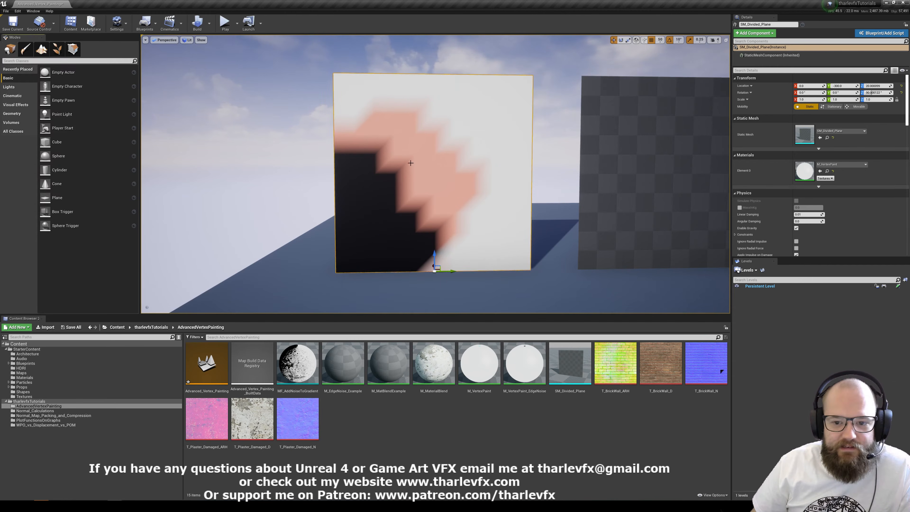
pyautogui.doubleClick(804, 170)
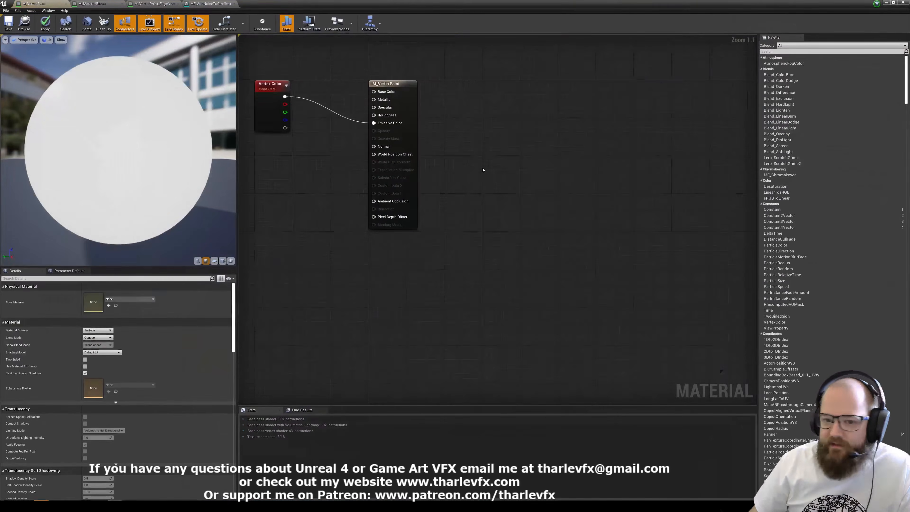
pyautogui.rightClick(354, 229)
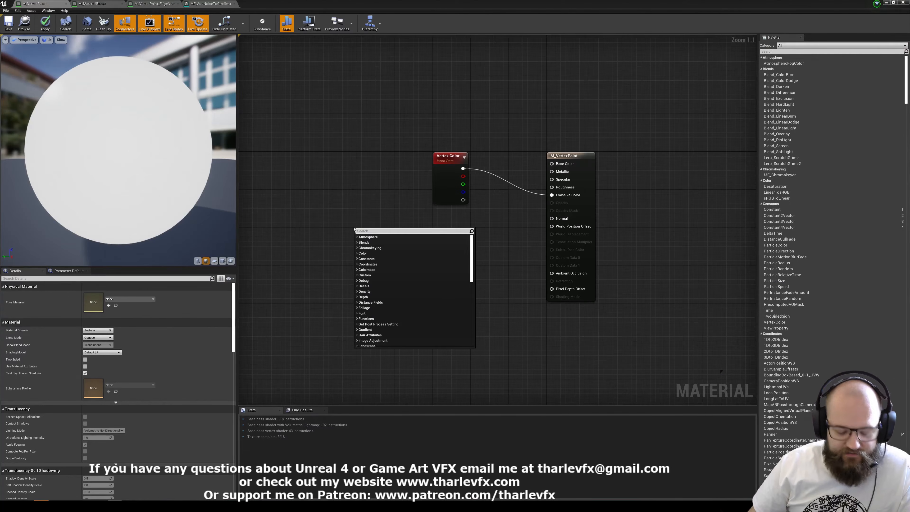
pyautogui.click(446, 194)
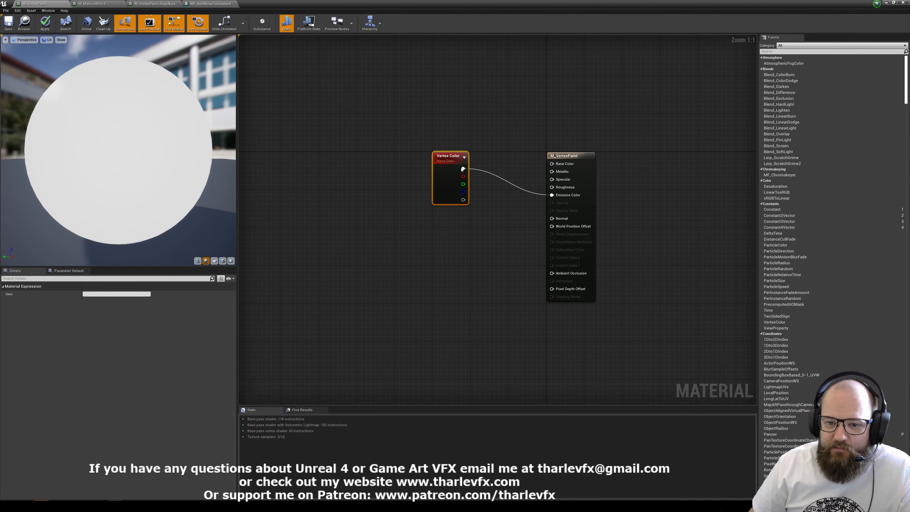
pyautogui.moveTo(444, 181); pyautogui.dragTo(377, 206)
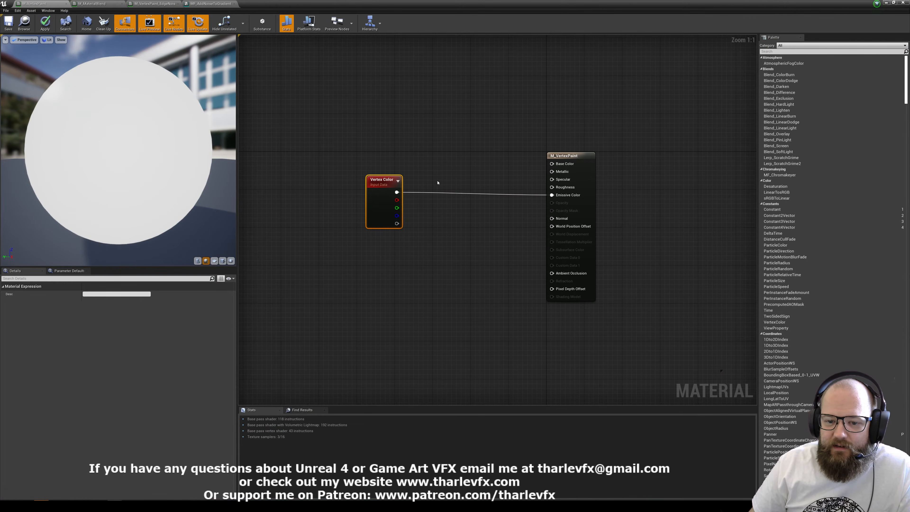
# Examine the Vertex Color node's combined color and separate channel outputs in the material graph.
pyautogui.click(436, 183)
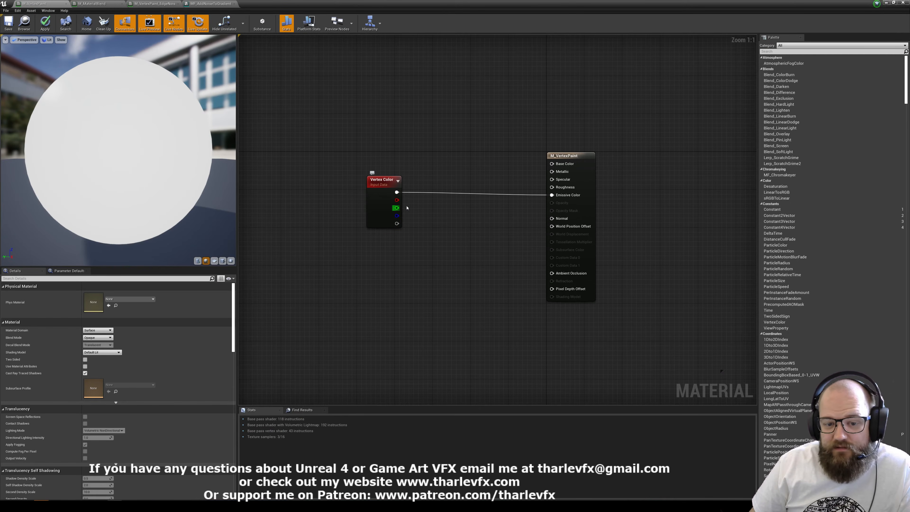
pyautogui.moveTo(397, 211)
pyautogui.mouseDown()
pyautogui.moveTo(415, 210)
pyautogui.moveTo(401, 211)
pyautogui.mouseUp()
pyautogui.click(429, 217)
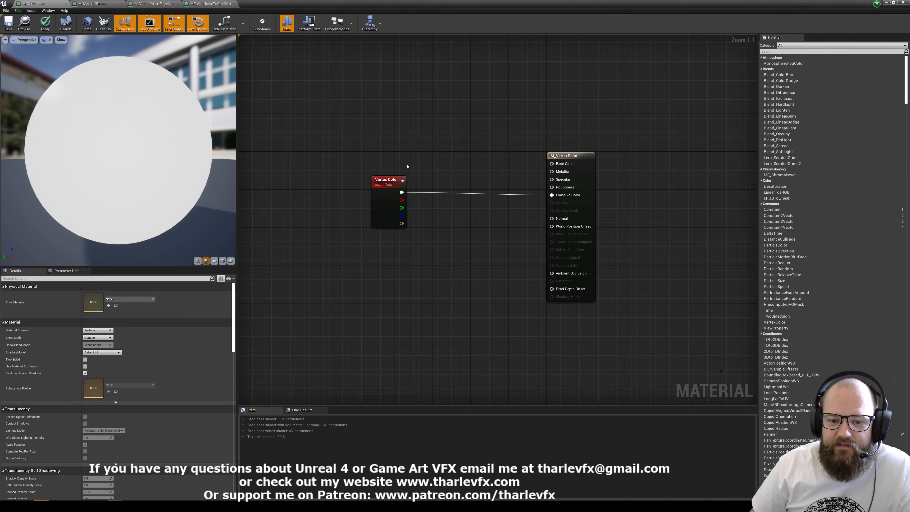
pyautogui.click(378, 177)
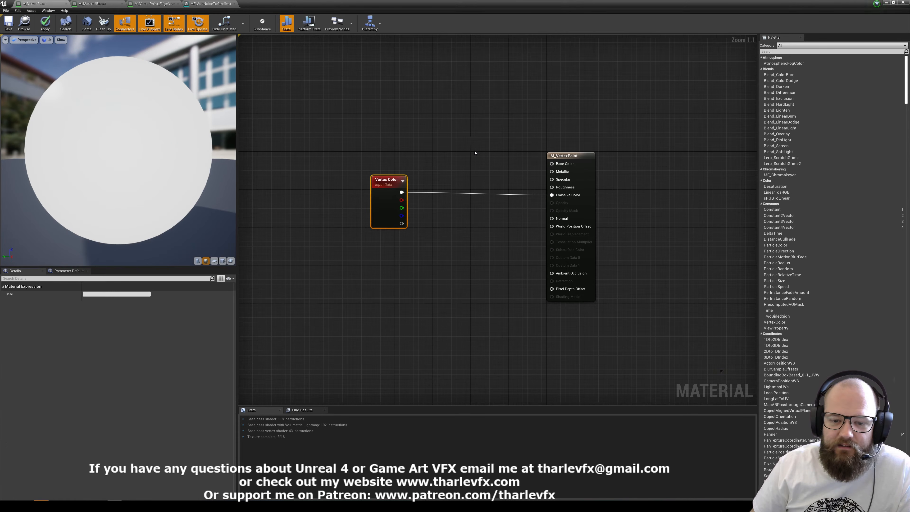
pyautogui.moveTo(436, 156); pyautogui.dragTo(413, 172, button='right')
pyautogui.click(392, 185)
pyautogui.moveTo(329, 172); pyautogui.dragTo(375, 259)
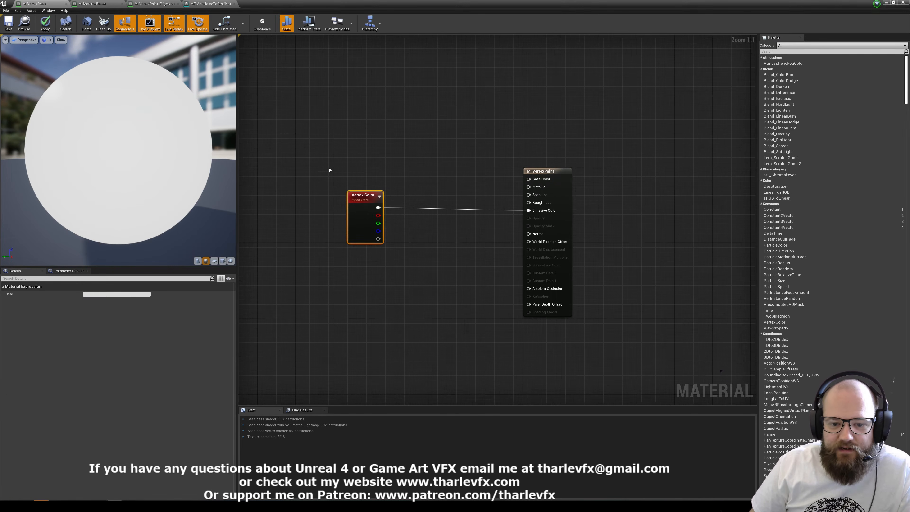
pyautogui.click(422, 176)
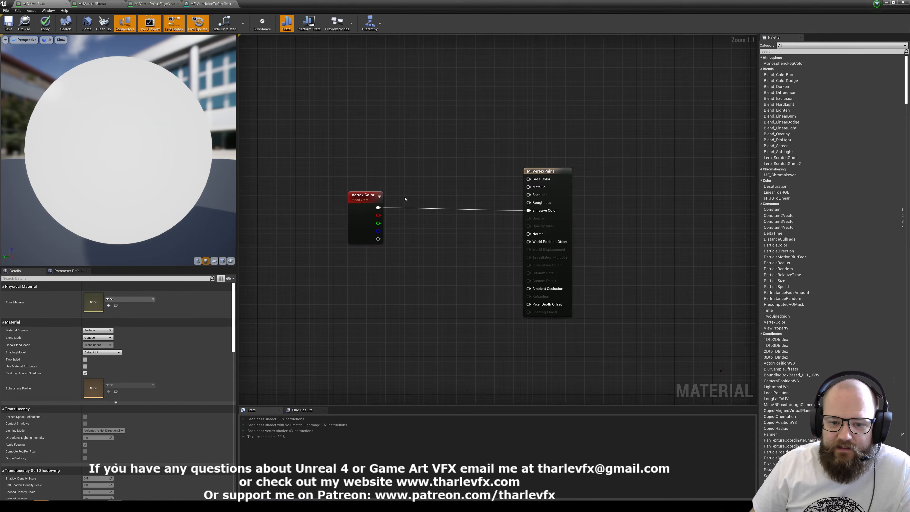
# Connect Vertex Color's red output to Base Color, green to Roughness and blue to World Position Offset, nudging the node upward.
pyautogui.moveTo(378, 215); pyautogui.dragTo(529, 178)
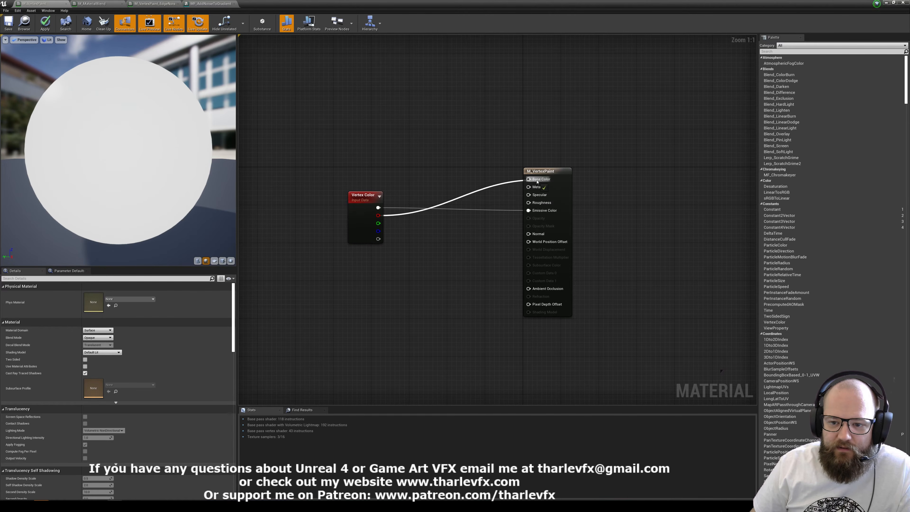
pyautogui.moveTo(378, 223); pyautogui.dragTo(529, 203)
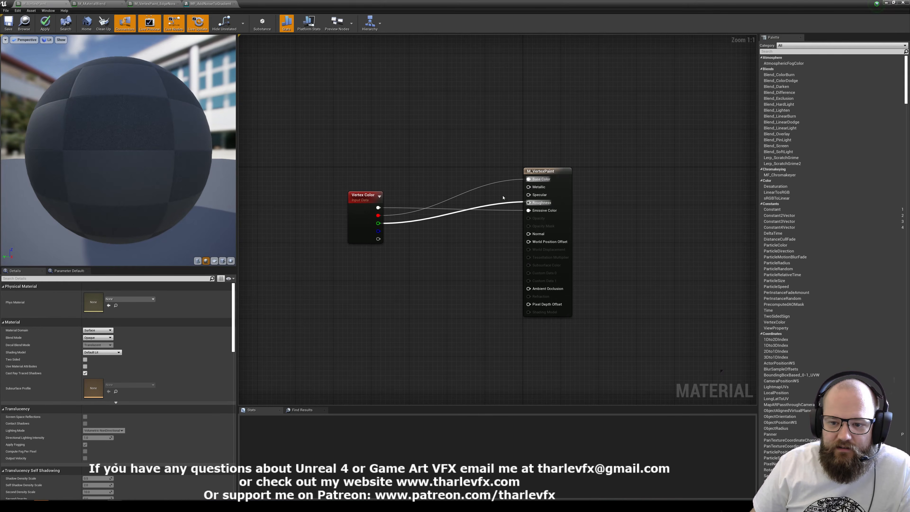
pyautogui.moveTo(378, 231); pyautogui.dragTo(537, 242)
pyautogui.moveTo(368, 229); pyautogui.dragTo(368, 220)
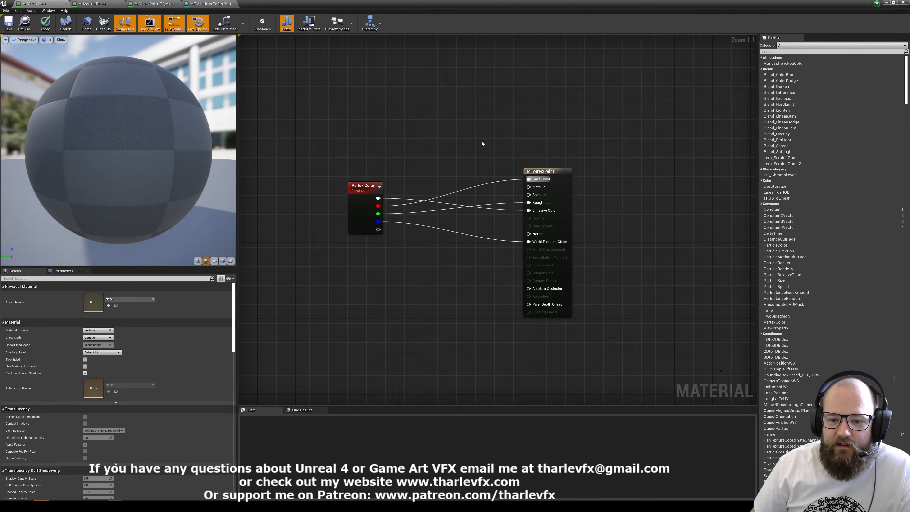
pyautogui.moveTo(483, 139); pyautogui.dragTo(394, 266)
pyautogui.moveTo(456, 164); pyautogui.dragTo(428, 254)
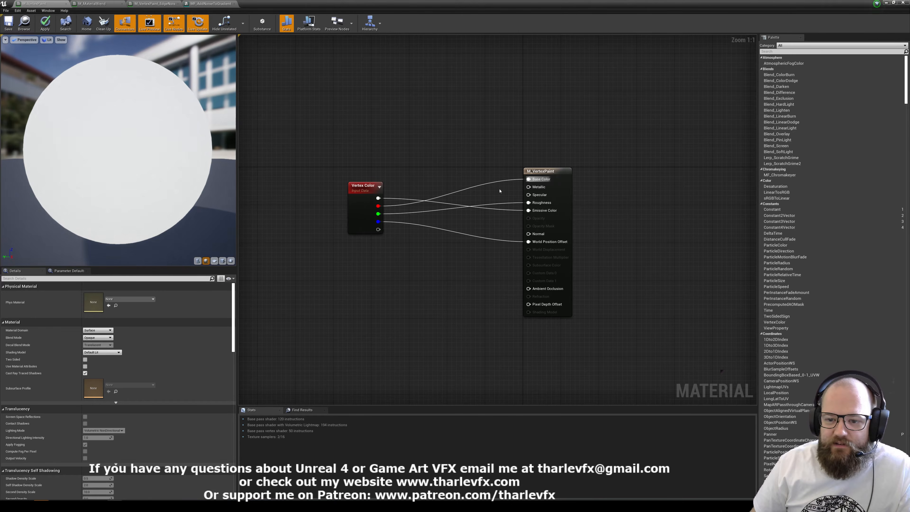
# Disconnect all of the Vertex Color node's outputs from the material and shift the node closer to the output node.
pyautogui.keyDown('alt'); pyautogui.click(378, 198); pyautogui.keyUp('alt')
pyautogui.keyDown('alt'); pyautogui.click(377, 206); pyautogui.keyUp('alt')
pyautogui.keyDown('alt'); pyautogui.click(377, 213); pyautogui.keyUp('alt')
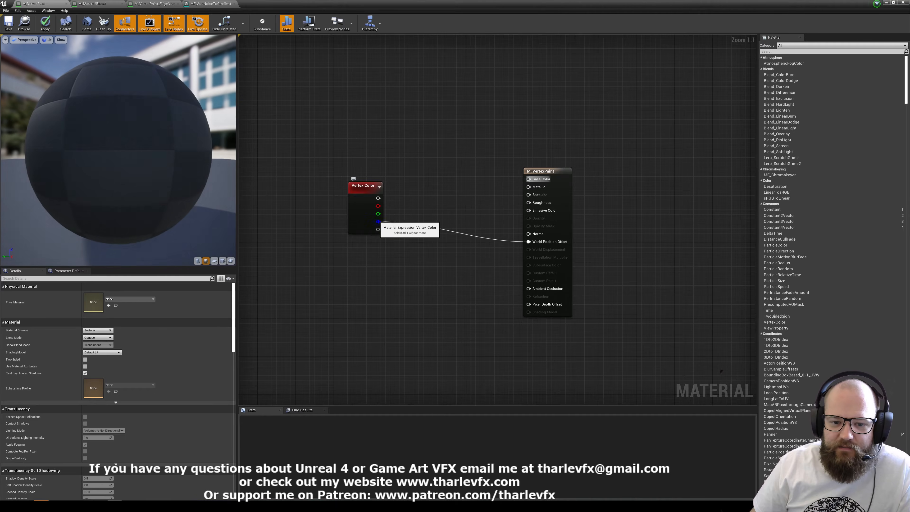
pyautogui.keyDown('alt'); pyautogui.click(378, 221); pyautogui.keyUp('alt')
pyautogui.moveTo(373, 226); pyautogui.dragTo(405, 226)
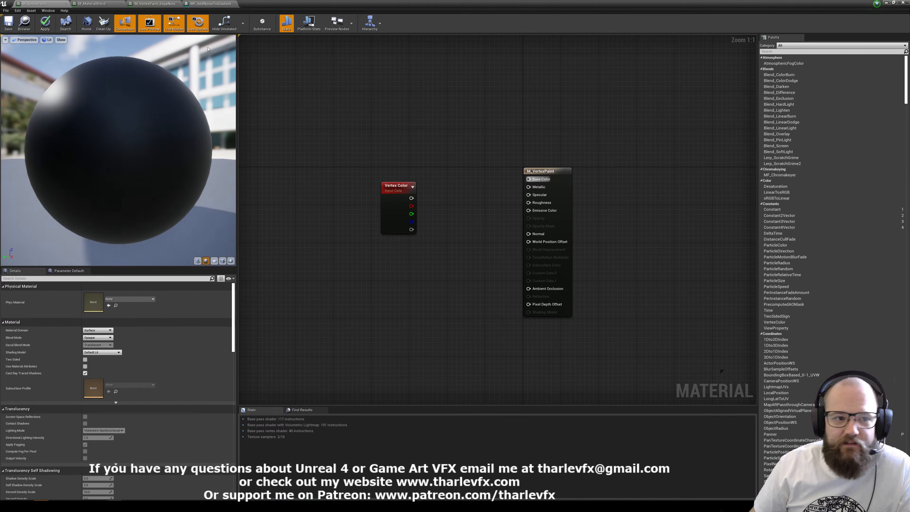
# Return to the level, select SM_Divided_Plane2, and open its M_MatBlendExample material in a restored, non-maximized editor window.
pyautogui.click(885, 4)
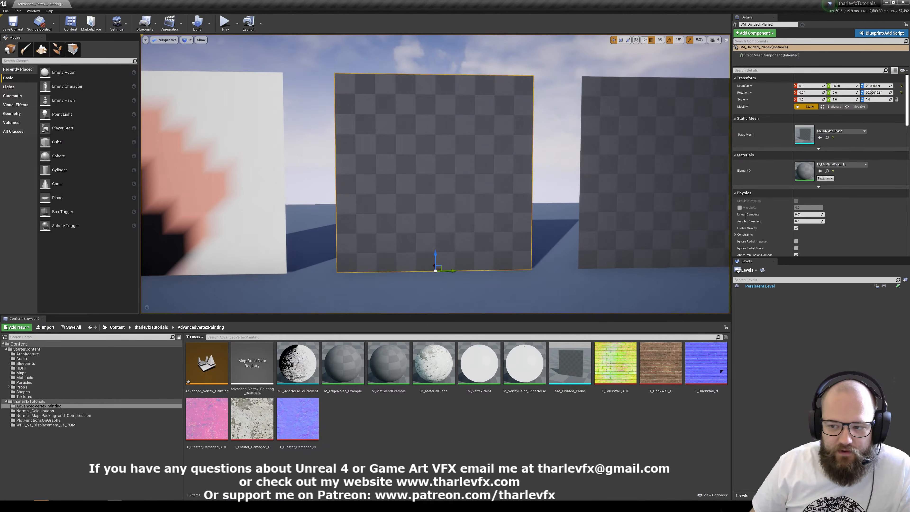
pyautogui.doubleClick(804, 170)
pyautogui.click(315, 200)
pyautogui.moveTo(315, 200); pyautogui.dragTo(478, 220, button='right')
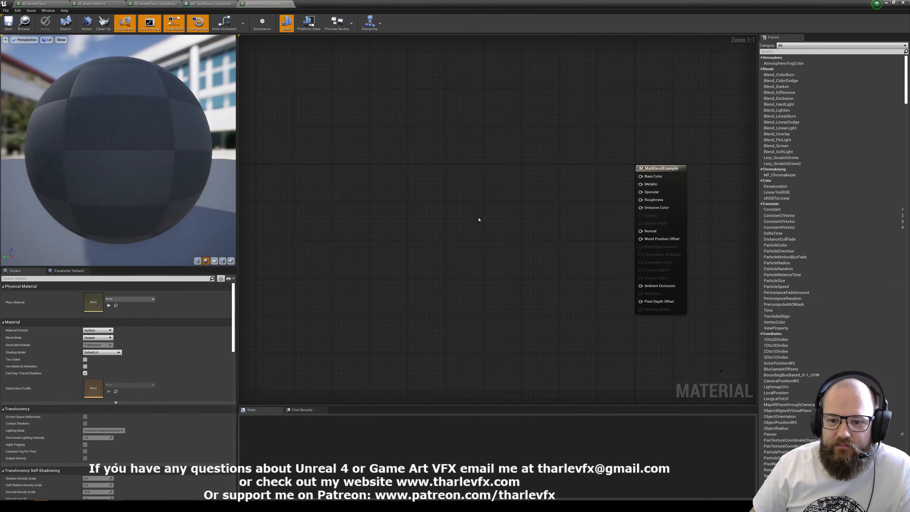
pyautogui.moveTo(414, 179); pyautogui.dragTo(373, 172, button='right')
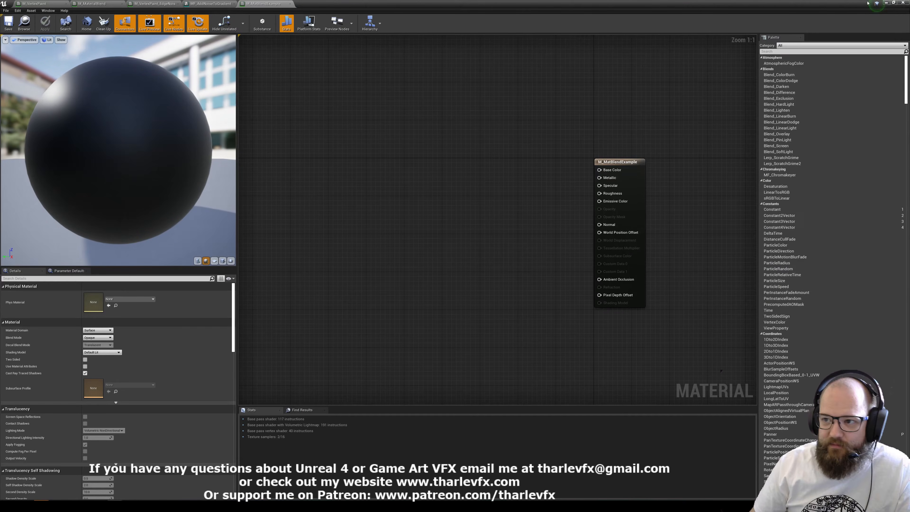
pyautogui.click(894, 4)
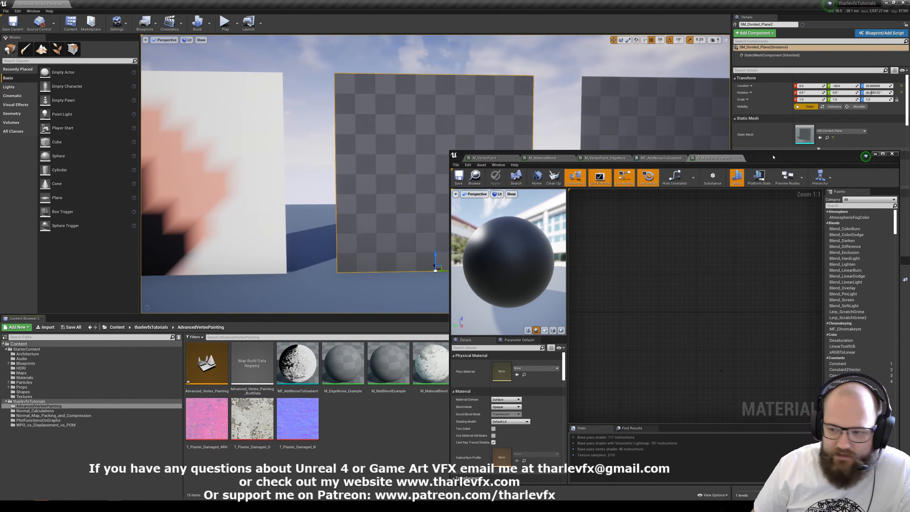
# Add the T_BrickWall_D and T_Plaster_Damaged_D textures from the project assets to the M_MatBlendExample graph as Texture Samples.
pyautogui.click(874, 153)
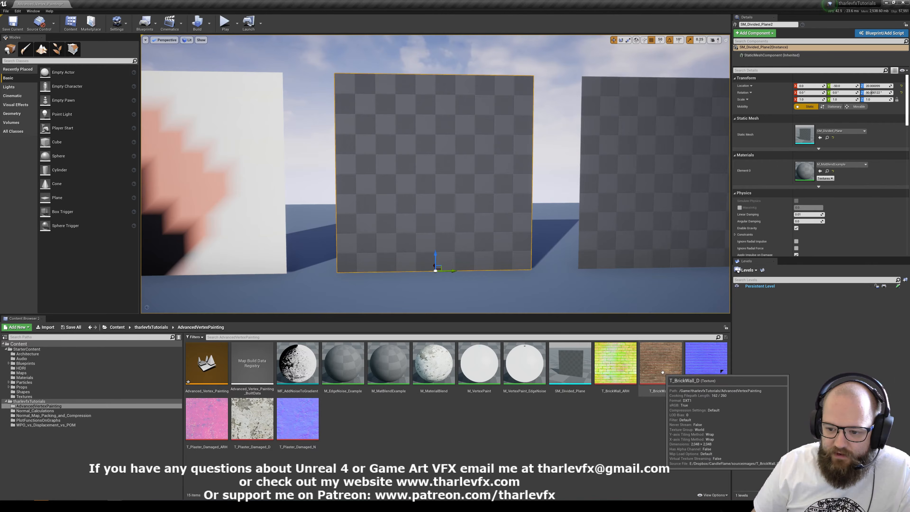
pyautogui.keyDown('ctrl'); pyautogui.click(252, 417); pyautogui.keyUp('ctrl')
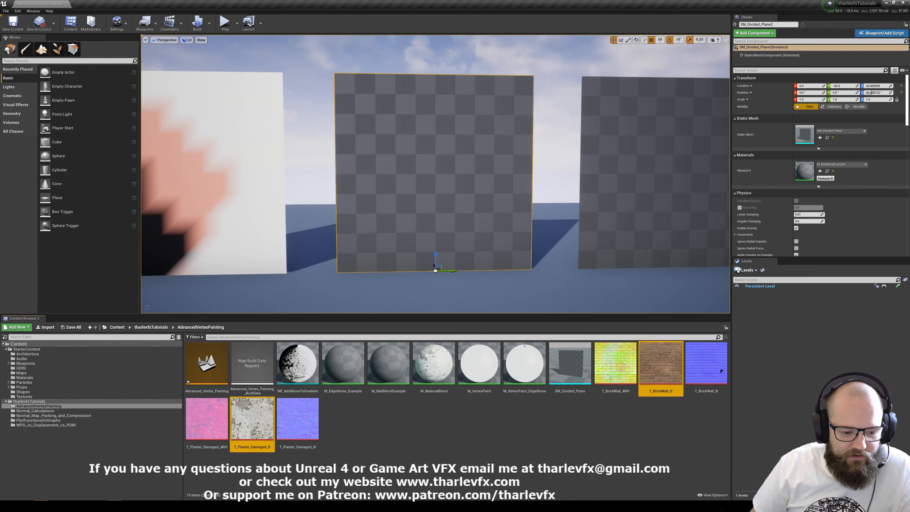
pyautogui.moveTo(252, 418); pyautogui.dragTo(445, 237)
pyautogui.hotkey('alt', 'Tab')
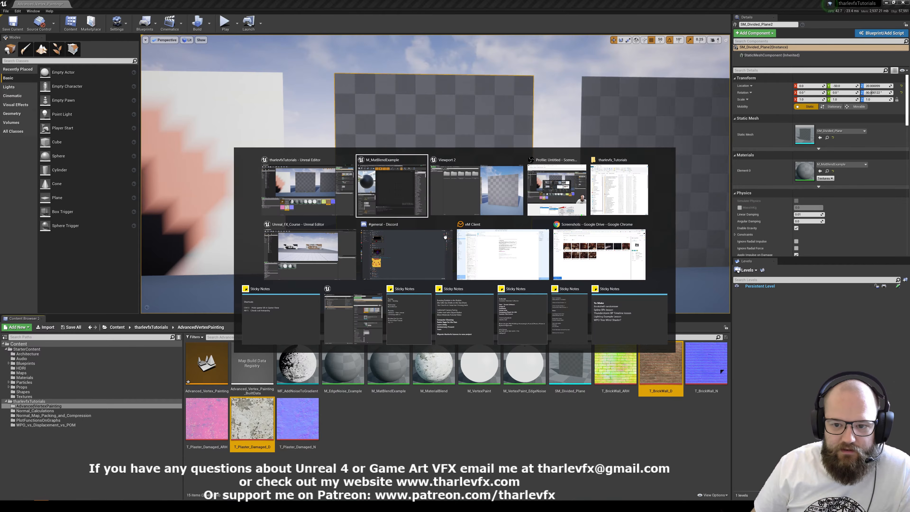
pyautogui.moveTo(406, 204); pyautogui.dragTo(688, 245)
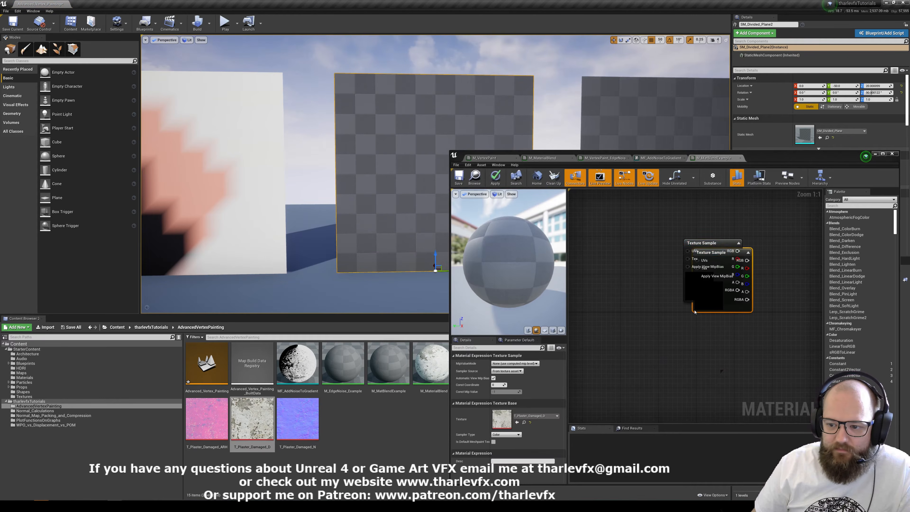
# Maximize the material editor and place the plaster Texture Sample directly below the brick one.
pyautogui.moveTo(792, 161); pyautogui.dragTo(686, 135)
pyautogui.doubleClick(686, 135)
pyautogui.click(400, 176)
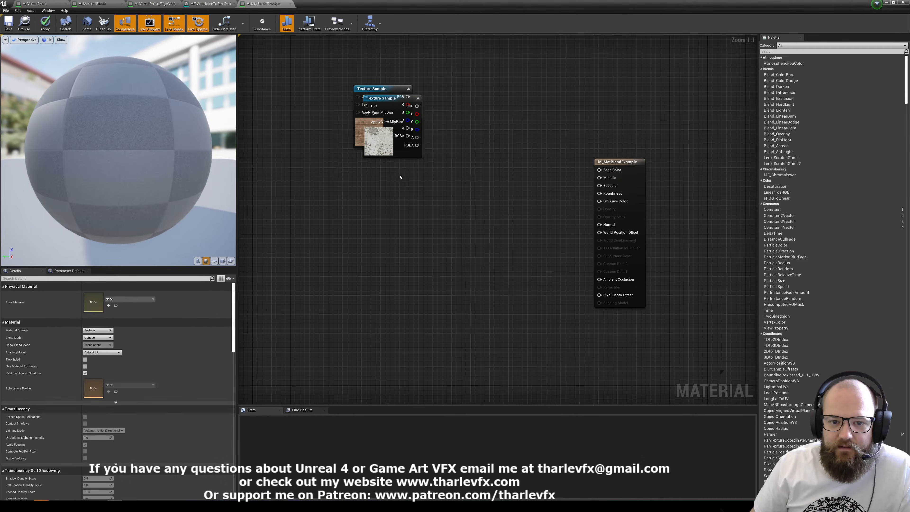
pyautogui.click(390, 147)
pyautogui.moveTo(389, 147); pyautogui.dragTo(380, 207)
# Add a Vertex Color node and align it below the plaster Texture Sample.
pyautogui.rightClick(349, 262)
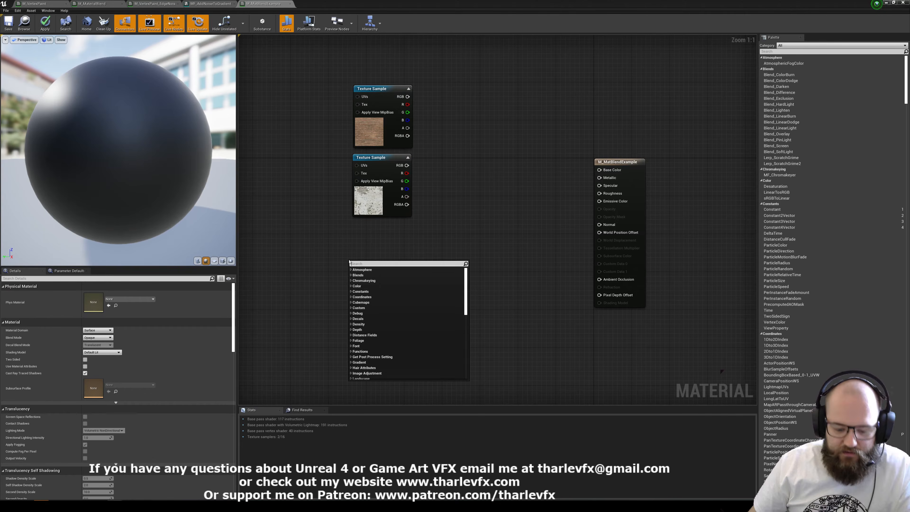
pyautogui.write('vertex')
pyautogui.click(372, 275)
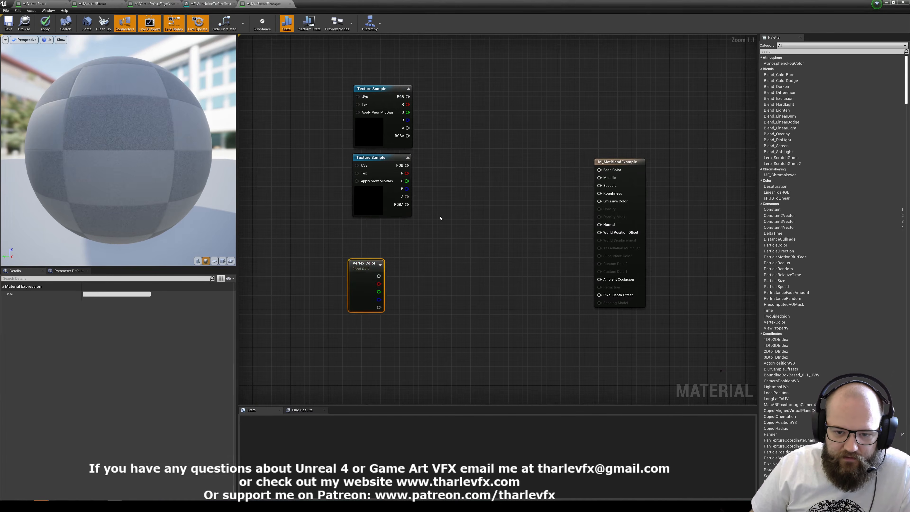
pyautogui.click(441, 218)
pyautogui.moveTo(365, 273); pyautogui.dragTo(369, 248)
pyautogui.click(480, 196)
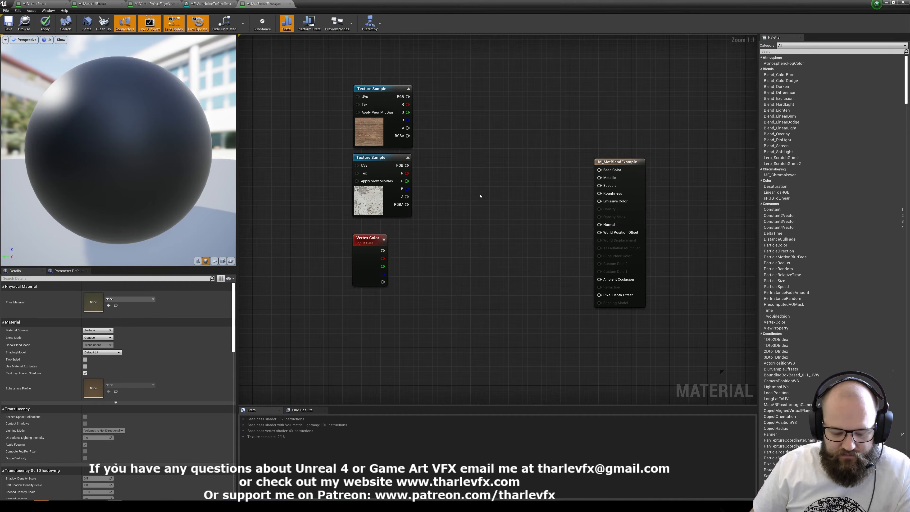
# Add a Lerp with brick RGB into A, plaster RGB into B and Vertex Color red into Alpha, and connect it to Base Color.
pyautogui.click(471, 168)
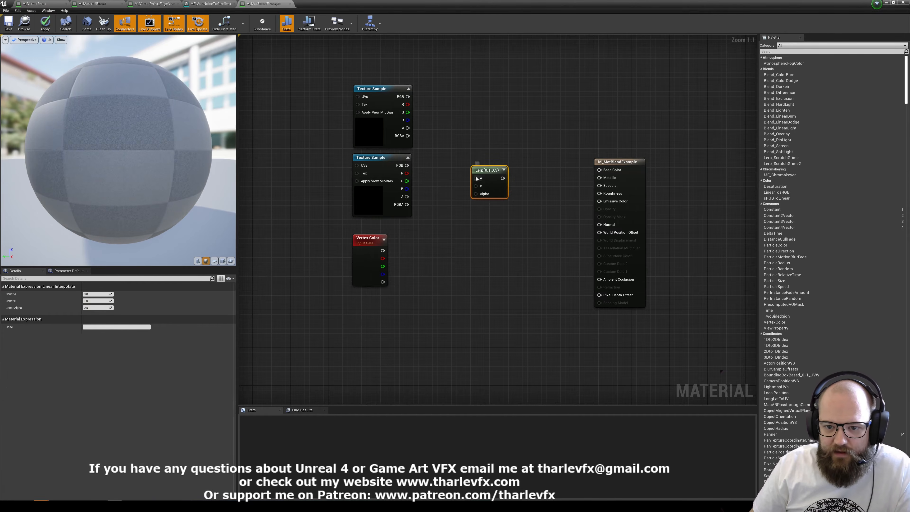
pyautogui.moveTo(476, 179); pyautogui.dragTo(408, 96)
pyautogui.moveTo(475, 186); pyautogui.dragTo(382, 258)
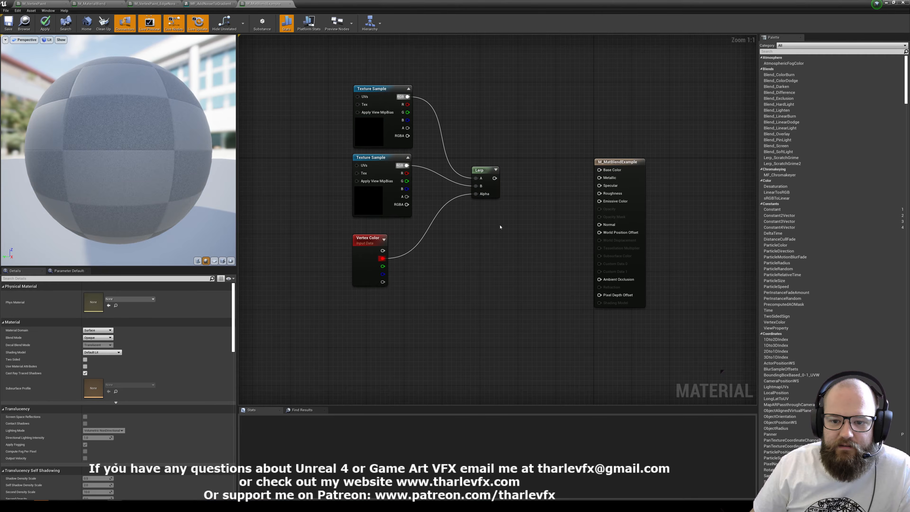
pyautogui.moveTo(494, 178); pyautogui.dragTo(599, 170)
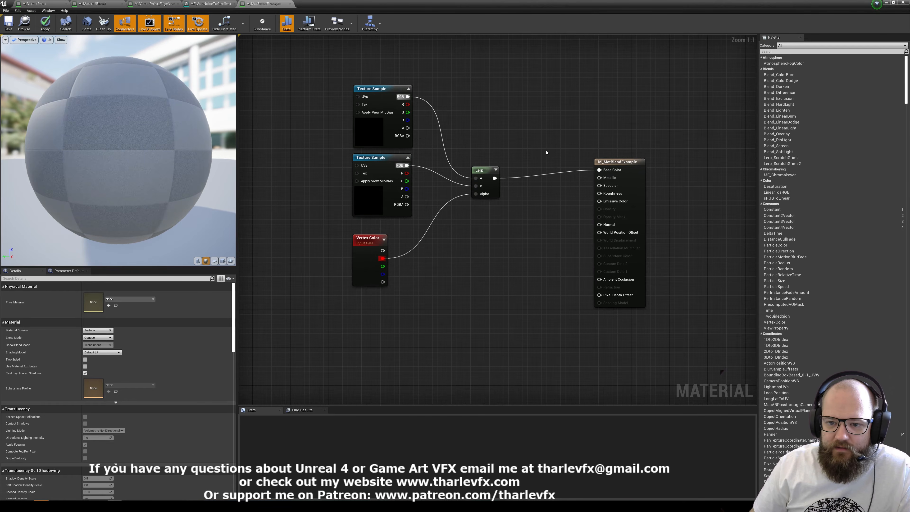
pyautogui.moveTo(479, 170); pyautogui.dragTo(493, 162)
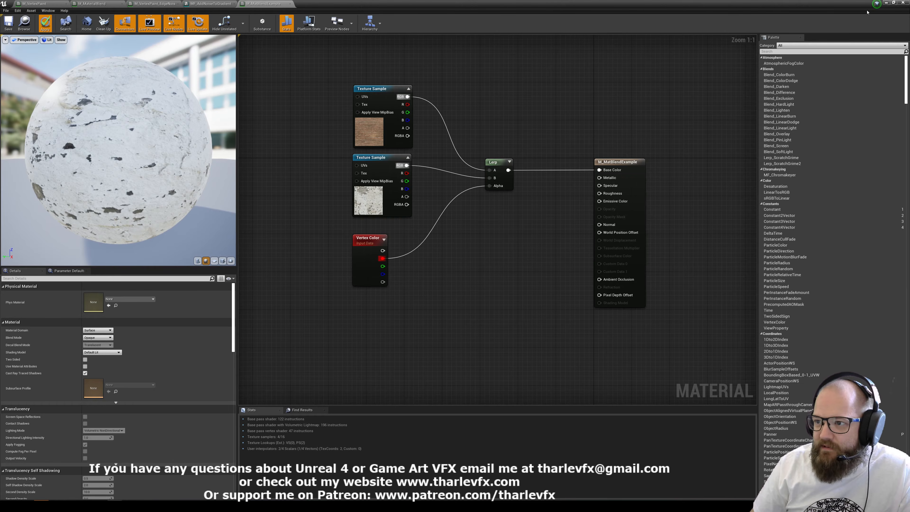
# Restore the material editor window, move it below the level's planes, and nudge the Vertex Color node closer to the Lerp.
pyautogui.click(894, 3)
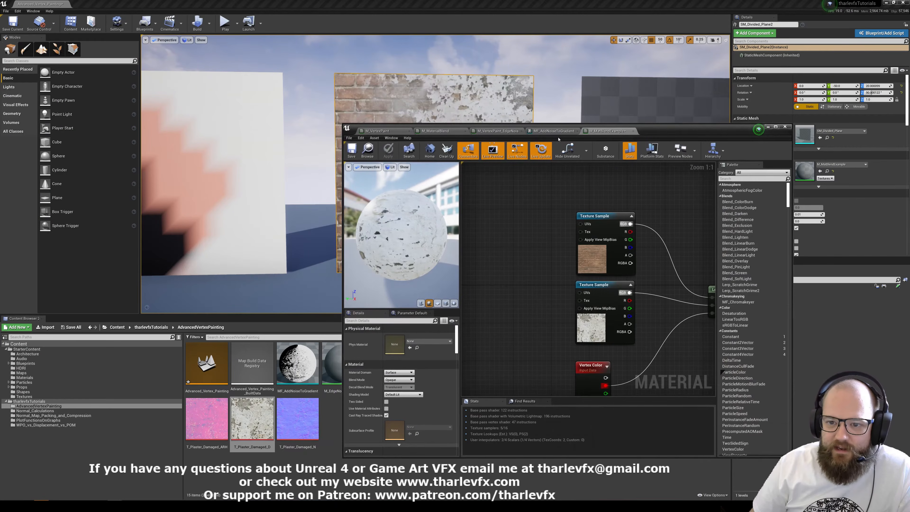
pyautogui.moveTo(675, 132); pyautogui.dragTo(625, 303)
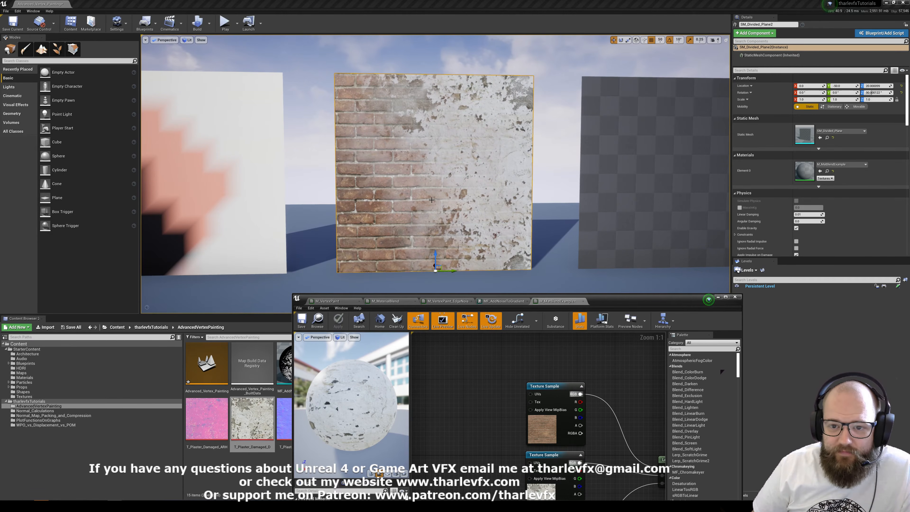
pyautogui.moveTo(554, 352)
pyautogui.mouseDown(button='right')
pyautogui.moveTo(523, 319)
pyautogui.moveTo(570, 343)
pyautogui.mouseUp(button='right')
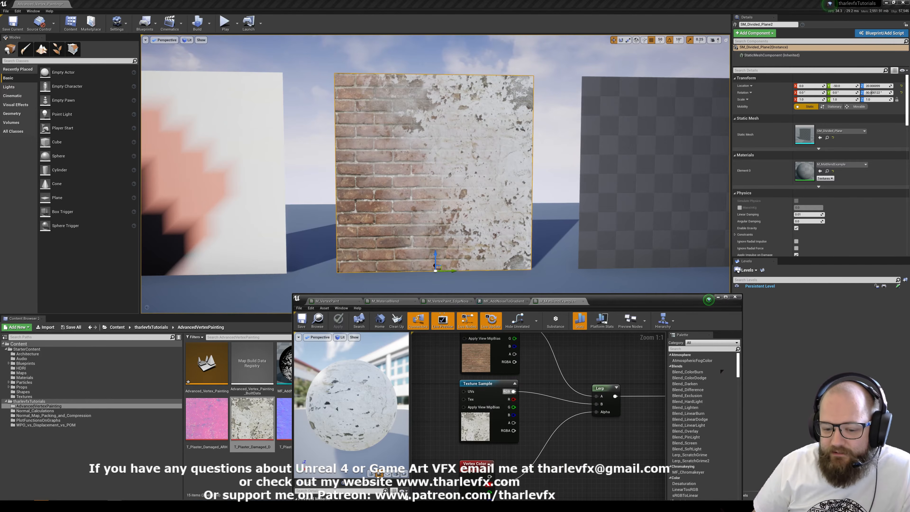
pyautogui.moveTo(474, 464); pyautogui.dragTo(488, 453)
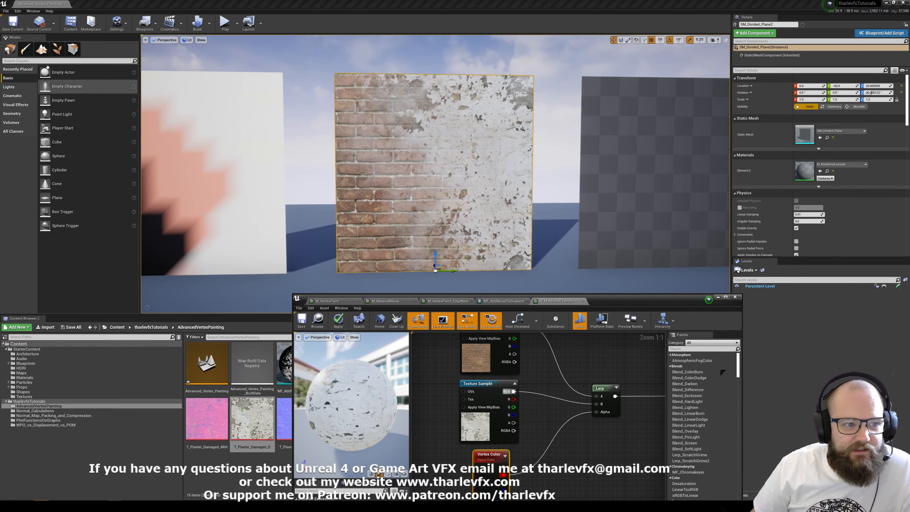
# View the planes' Red Channel vertex colors in mesh painting mode, turn Color View Mode off, and return to placement mode.
pyautogui.click(26, 49)
pyautogui.click(62, 150)
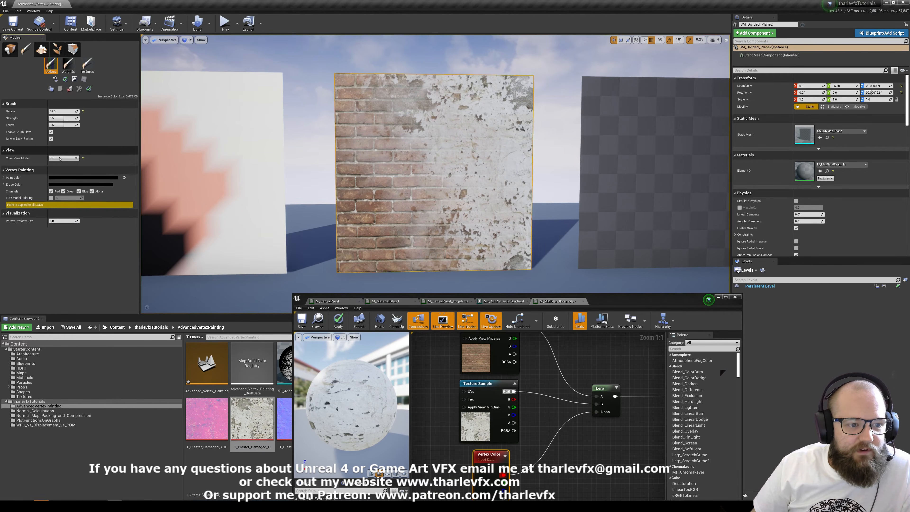
pyautogui.click(63, 158)
pyautogui.click(57, 173)
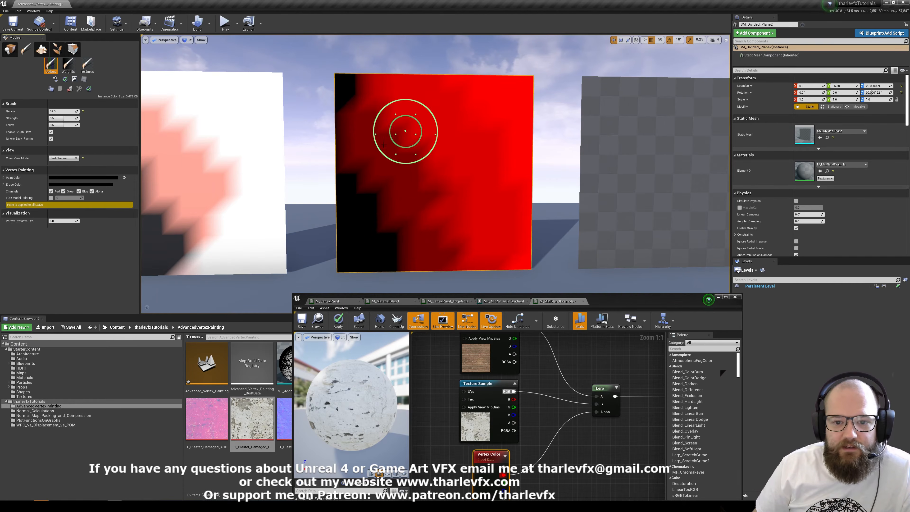
pyautogui.click(60, 158)
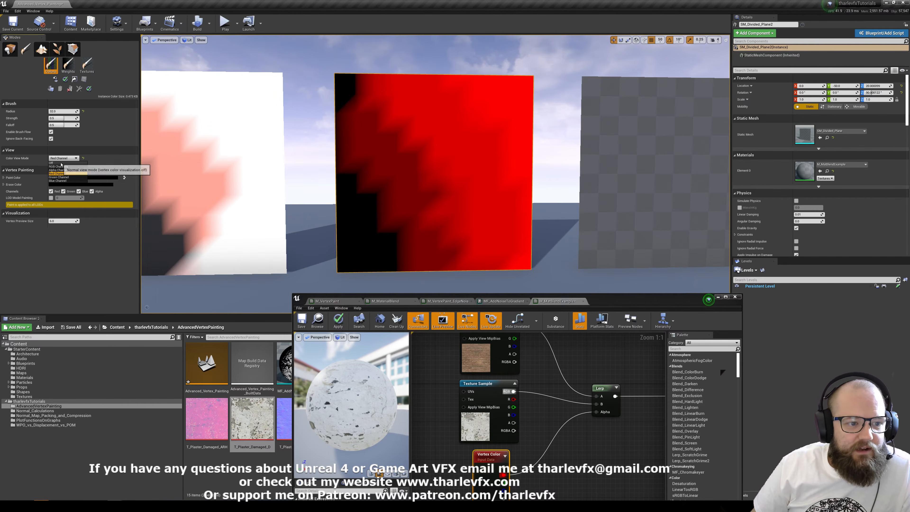
pyautogui.click(58, 163)
pyautogui.click(11, 50)
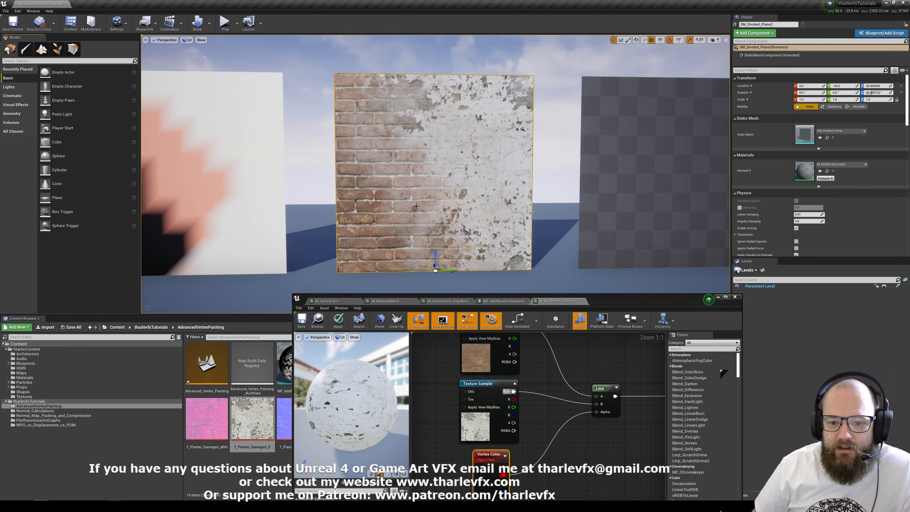
# Set the vertex paint color to white and paint plaster over the upper brick area of the middle plane.
pyautogui.moveTo(416, 206); pyautogui.dragTo(434, 113, button='right')
pyautogui.press('w')
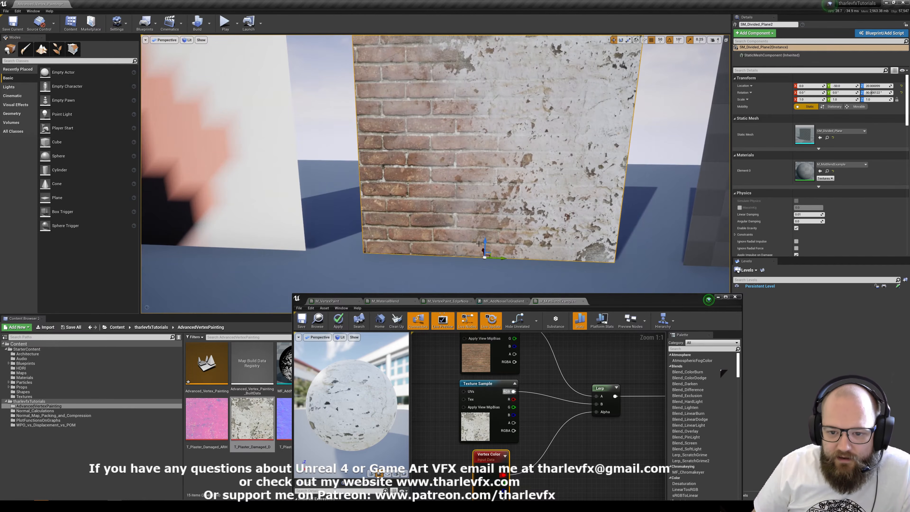
pyautogui.moveTo(460, 175); pyautogui.dragTo(388, 85, button='right')
pyautogui.press('s')
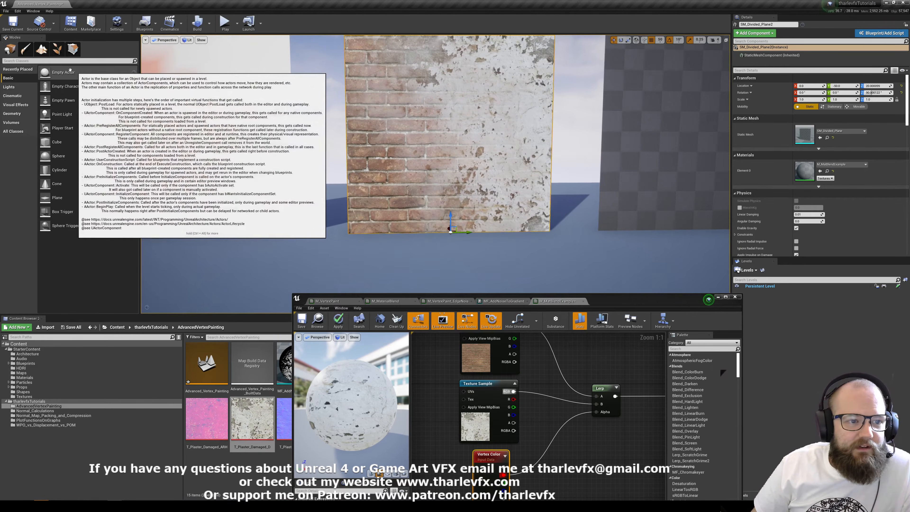
pyautogui.moveTo(404, 175); pyautogui.dragTo(404, 174, button='right')
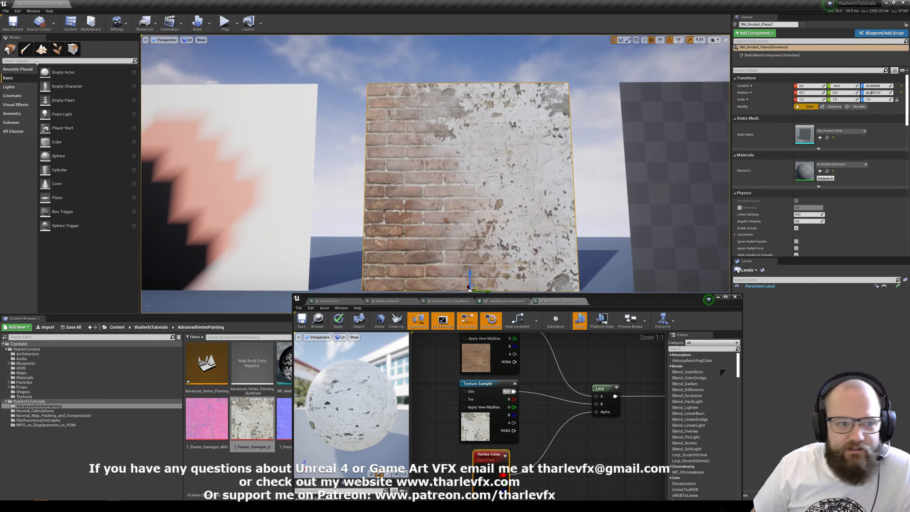
pyautogui.click(25, 49)
pyautogui.click(63, 158)
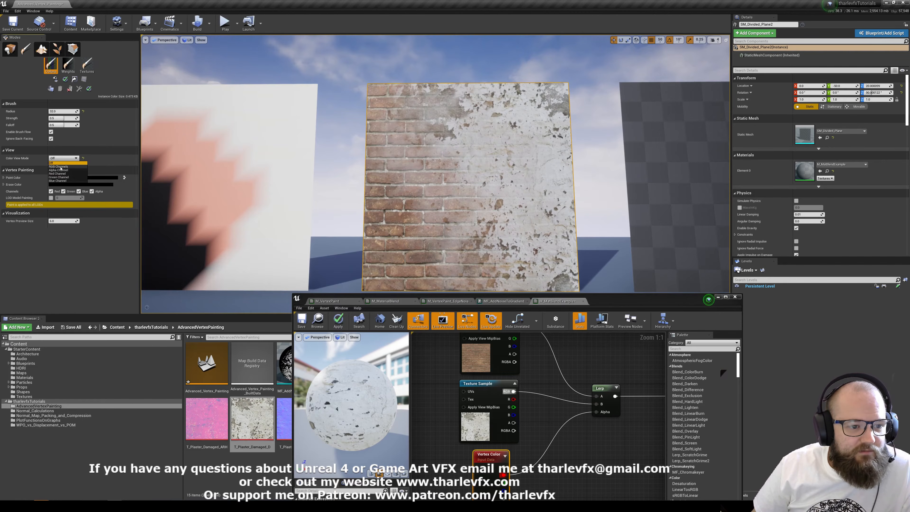
pyautogui.click(40, 255)
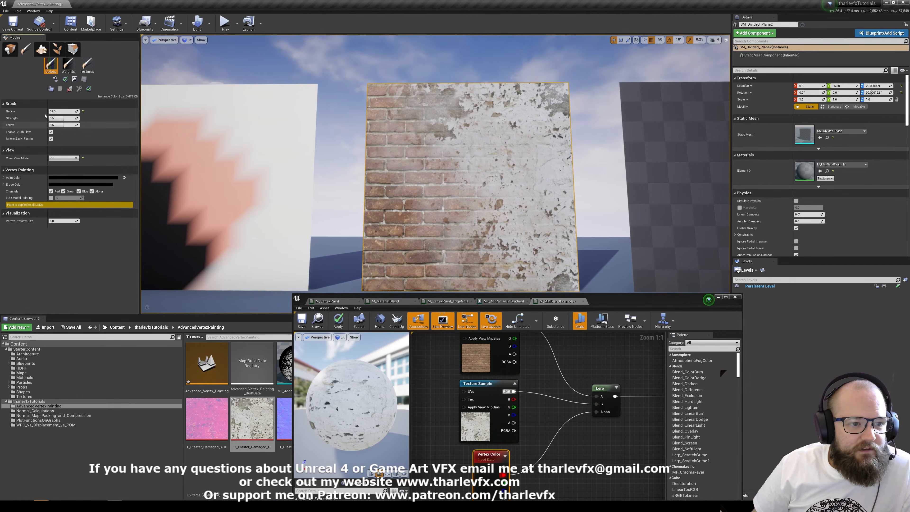
pyautogui.click(67, 177)
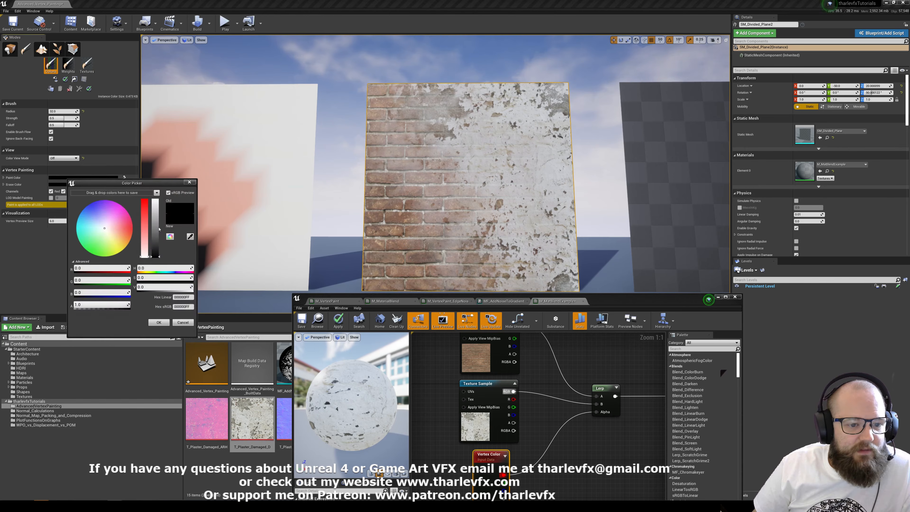
pyautogui.click(155, 200)
pyautogui.moveTo(386, 118)
pyautogui.mouseDown()
pyautogui.moveTo(412, 139)
pyautogui.moveTo(378, 146)
pyautogui.moveTo(438, 145)
pyautogui.moveTo(437, 122)
pyautogui.moveTo(408, 203)
pyautogui.moveTo(378, 204)
pyautogui.moveTo(430, 219)
pyautogui.moveTo(386, 203)
pyautogui.moveTo(422, 200)
pyautogui.moveTo(443, 221)
pyautogui.mouseUp()
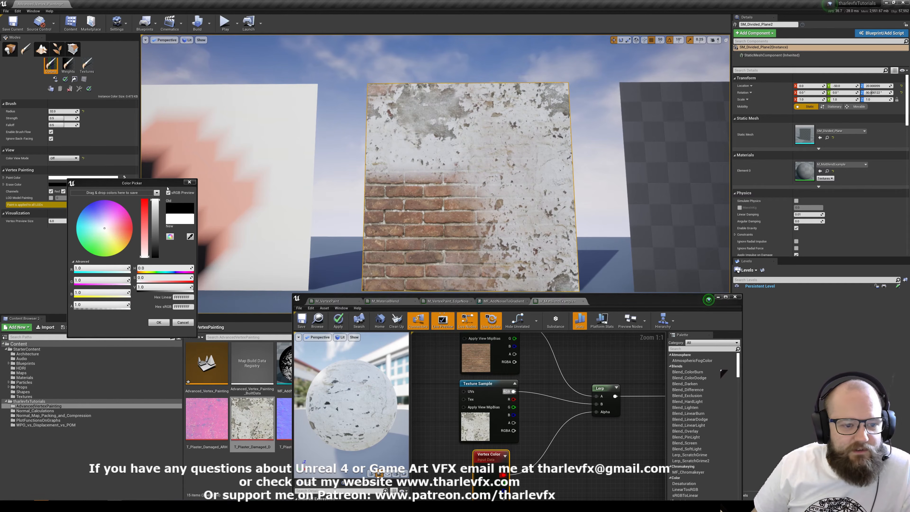
pyautogui.click(189, 181)
# Examine the middle plane's vertex grid in Wireframe view, restore the Lit view in placement mode, and deselect the plane.
pyautogui.click(10, 48)
pyautogui.click(25, 49)
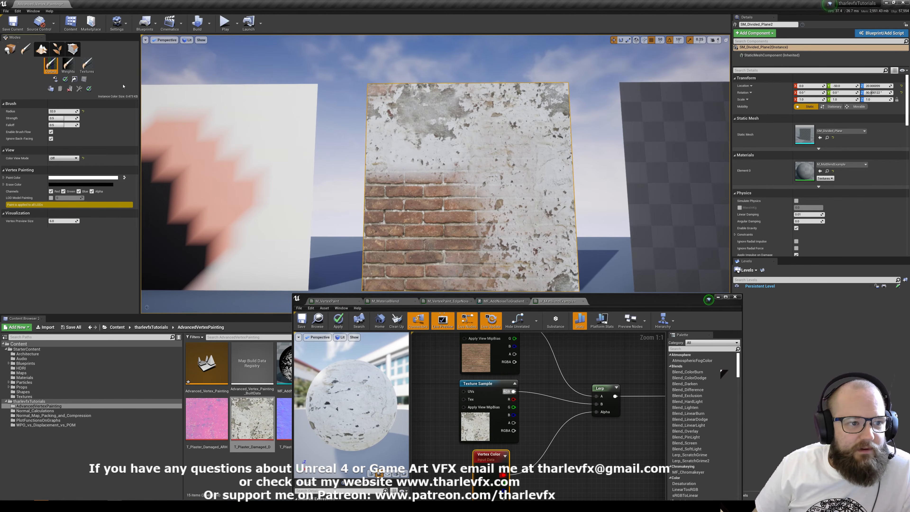
pyautogui.hotkey('shift', '1')
pyautogui.hotkey('alt', '2')
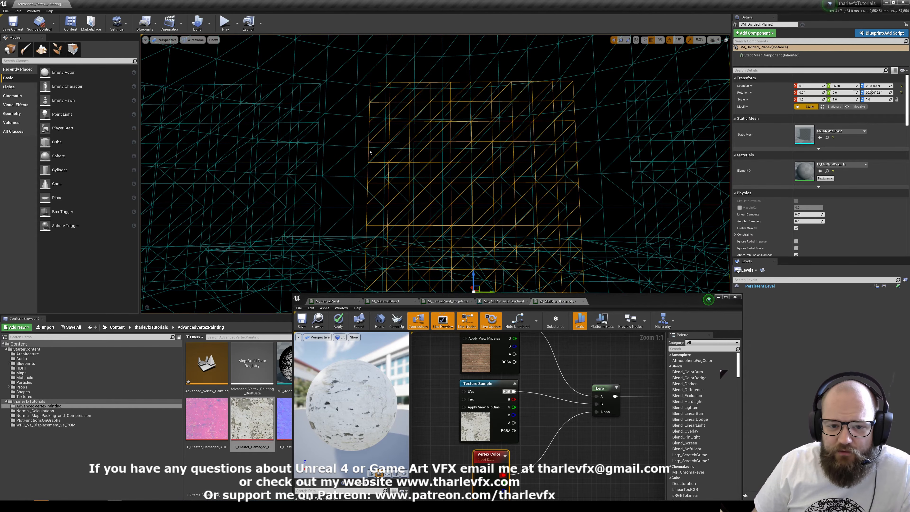
pyautogui.click(26, 49)
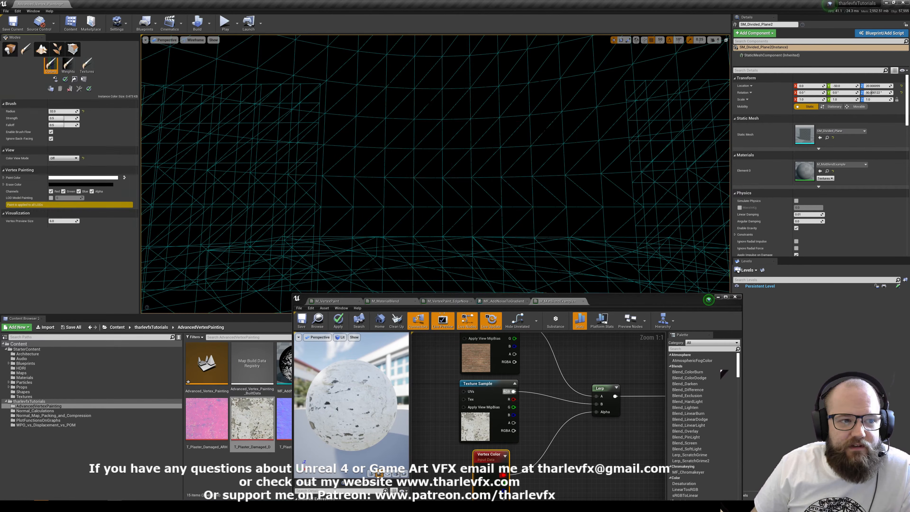
pyautogui.click(10, 49)
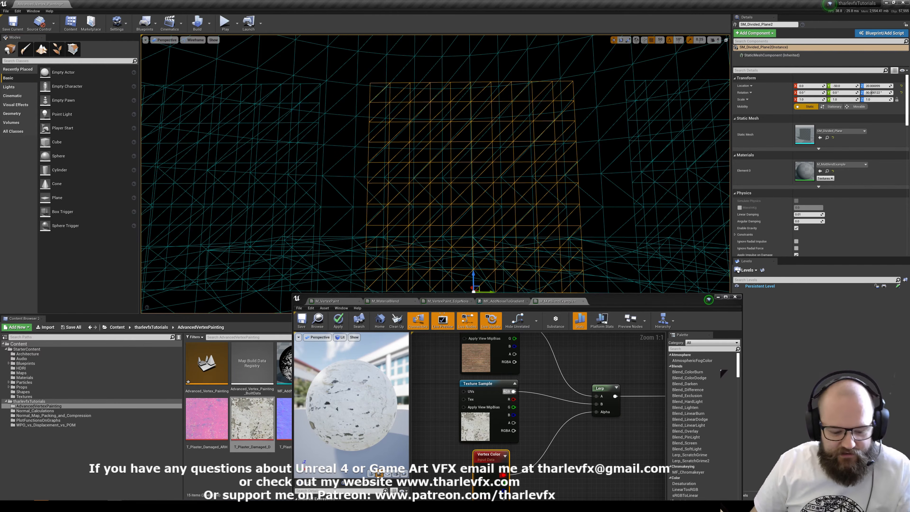
pyautogui.hotkey('alt', '4')
pyautogui.press('Escape')
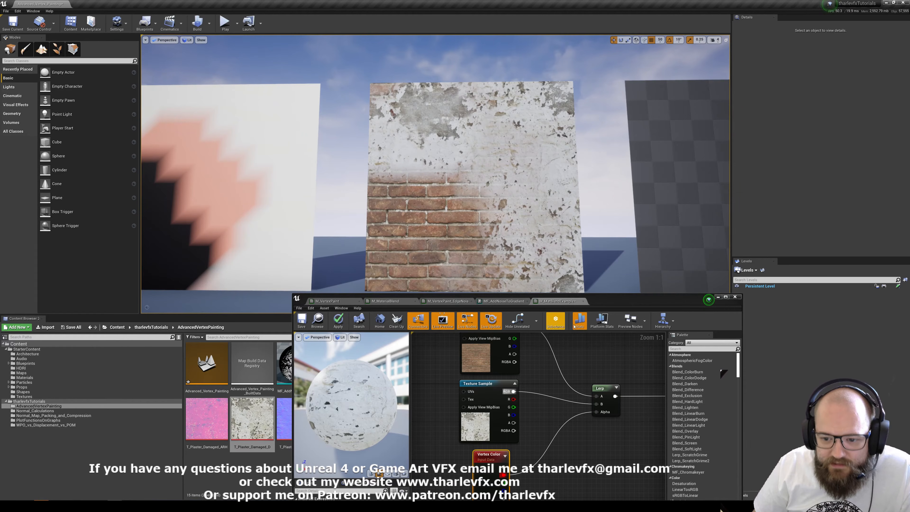
# Move the material editor window up over the level and place the Vertex Color node beneath the Lerp.
pyautogui.moveTo(607, 301); pyautogui.dragTo(545, 147)
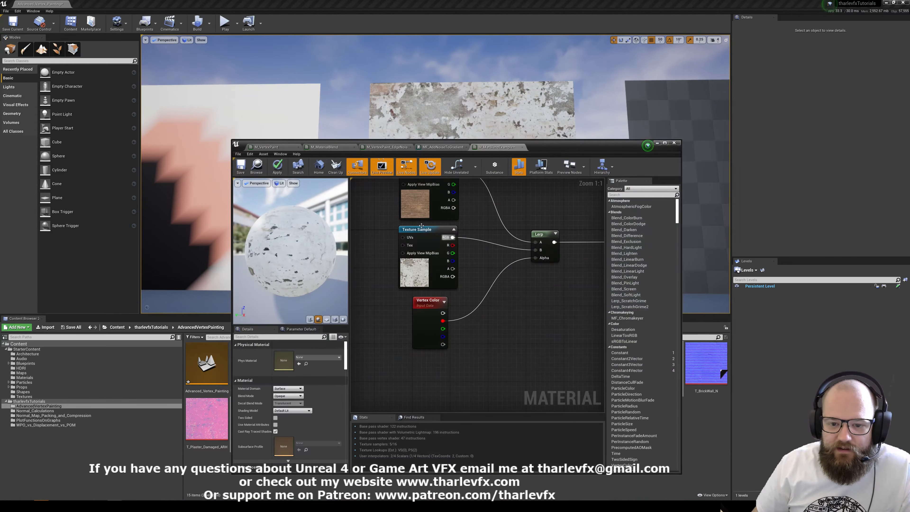
pyautogui.moveTo(428, 302); pyautogui.dragTo(494, 312)
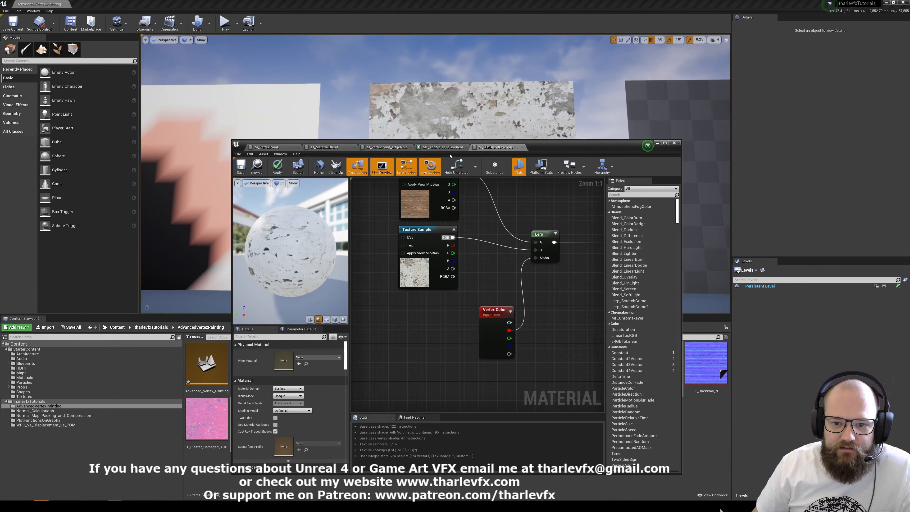
pyautogui.moveTo(584, 143); pyautogui.dragTo(548, 66)
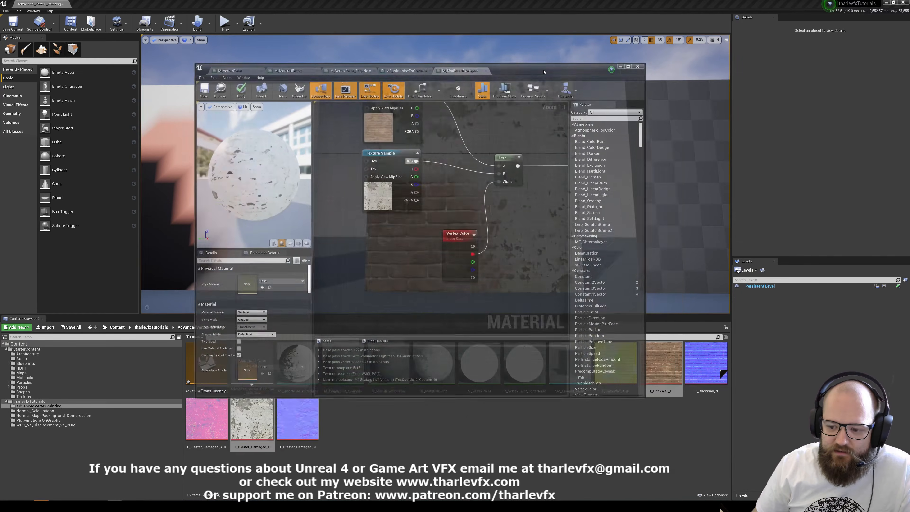
# Shrink the material editor window to uncover the assets and add a T_BrickWall_ARH texture sample below the plaster sample.
pyautogui.moveTo(643, 397); pyautogui.dragTo(523, 424)
pyautogui.click(613, 380)
pyautogui.moveTo(625, 378)
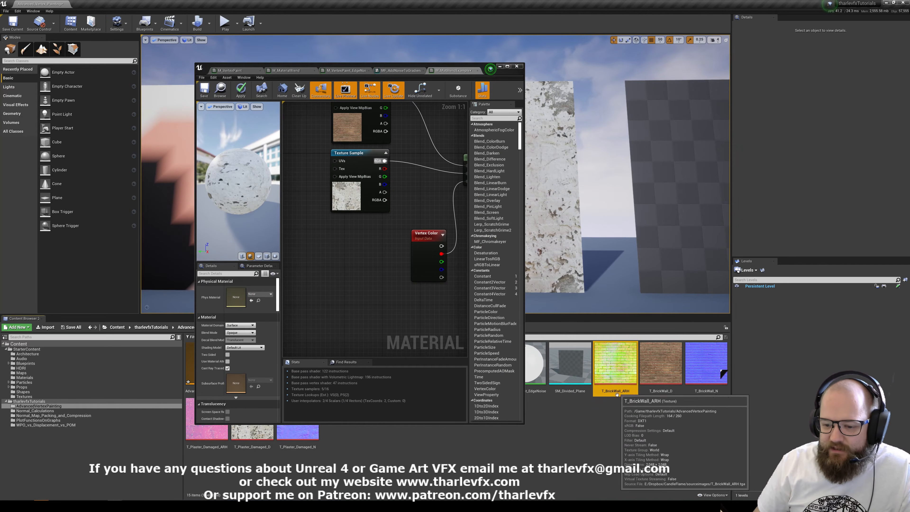
pyautogui.moveTo(615, 370); pyautogui.dragTo(331, 232)
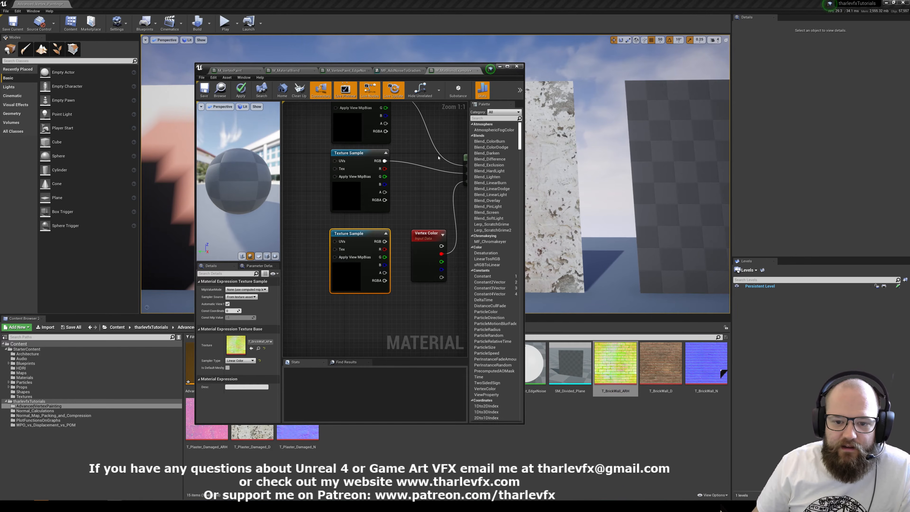
pyautogui.click(395, 277)
# Feed the T_BrickWall_ARH sample's blue channel into the Lerp's Alpha, place Vertex Color below that sample, and save the material.
pyautogui.press('super+Up')
pyautogui.moveTo(386, 202); pyautogui.dragTo(382, 301)
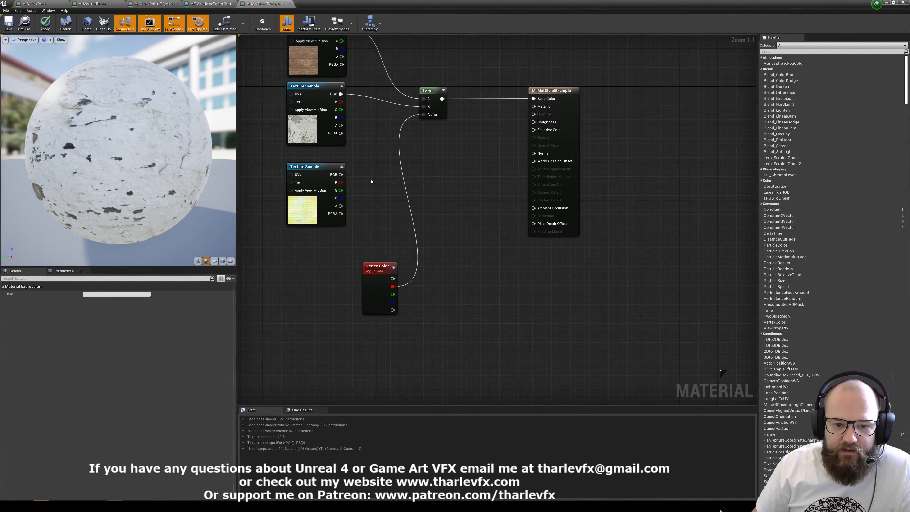
pyautogui.moveTo(341, 198); pyautogui.dragTo(428, 115)
pyautogui.moveTo(432, 154); pyautogui.dragTo(449, 230, button='right')
pyautogui.moveTo(387, 345); pyautogui.dragTo(325, 315)
pyautogui.click(367, 321)
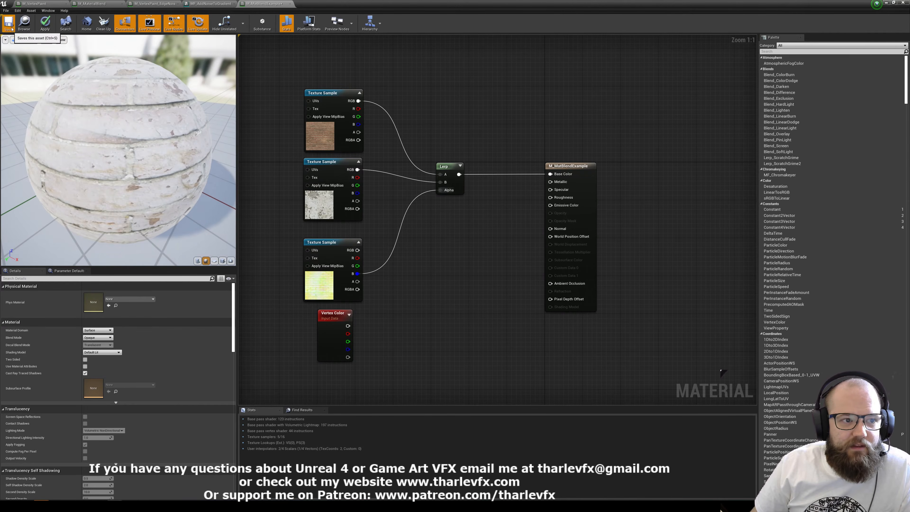
pyautogui.hotkey('ctrl', 's')
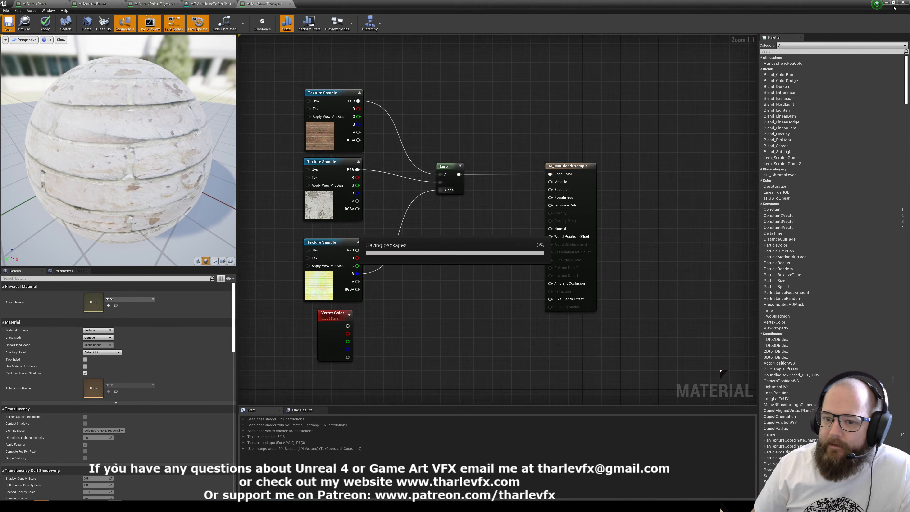
# Shift the reduced material editor window away from the middle plane and examine its brick and plaster blend up close.
pyautogui.click(892, 3)
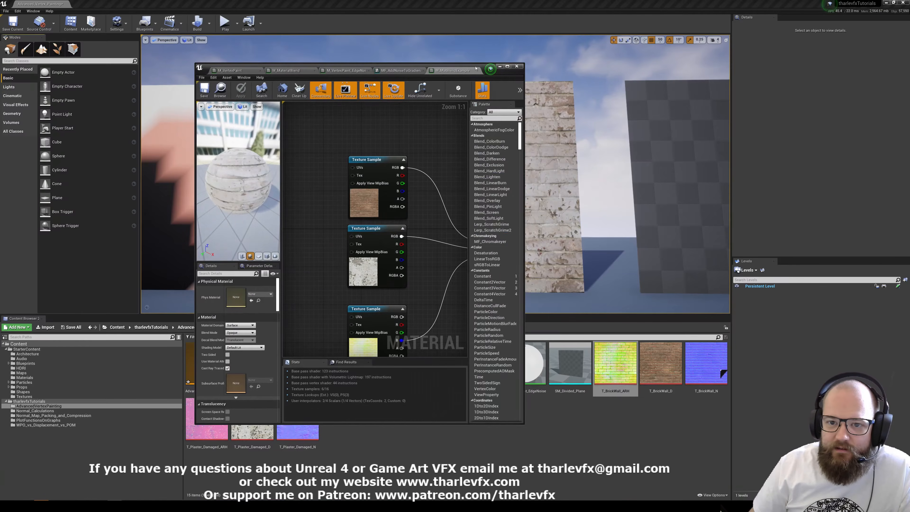
pyautogui.moveTo(476, 68); pyautogui.dragTo(794, 102)
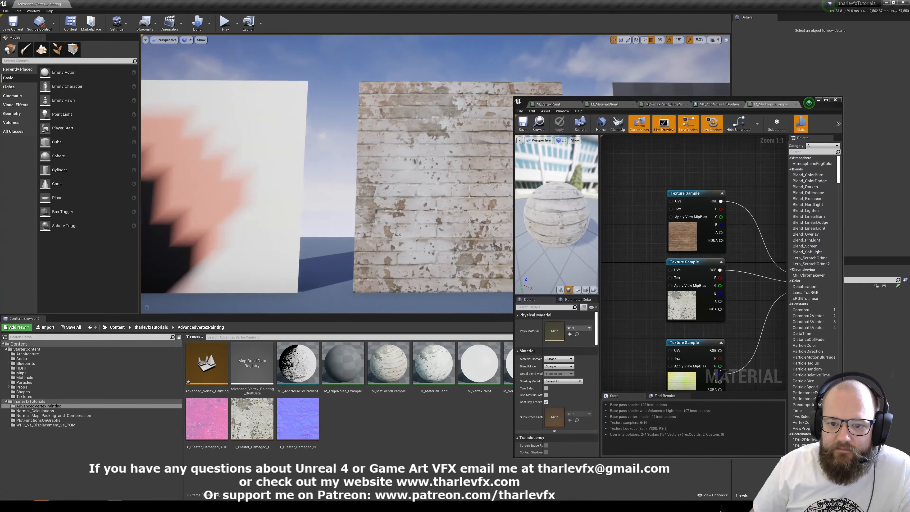
pyautogui.press('w')
pyautogui.moveTo(444, 195); pyautogui.dragTo(546, 204, button='right')
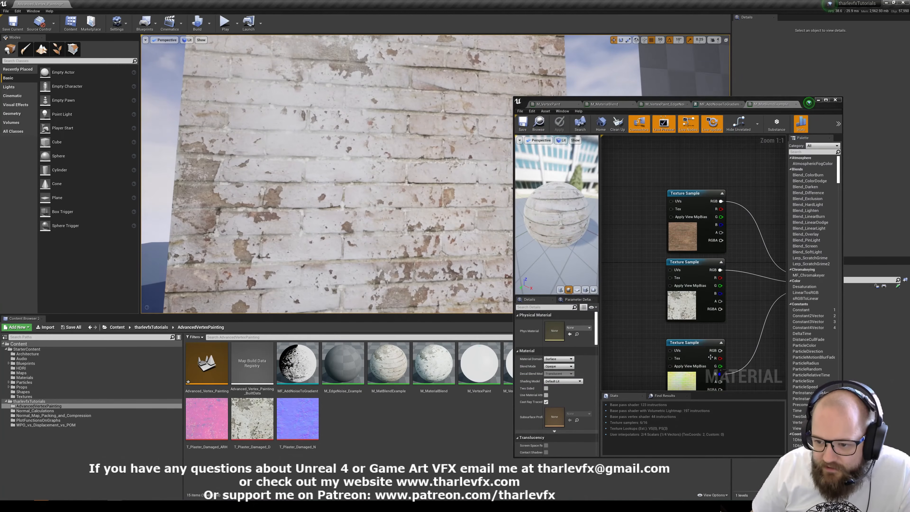
# Open the T_BrickWall_ARH texture with its red and green channels hidden and compare the blue height map with the plane.
pyautogui.moveTo(710, 357); pyautogui.dragTo(687, 292, button='right')
pyautogui.click(687, 292)
pyautogui.doubleClick(553, 381)
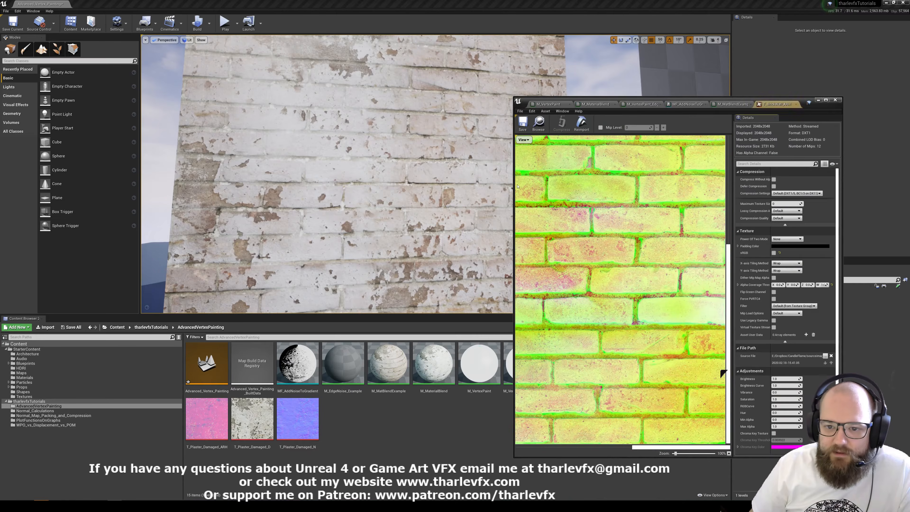
pyautogui.click(530, 140)
pyautogui.click(518, 151)
pyautogui.click(518, 158)
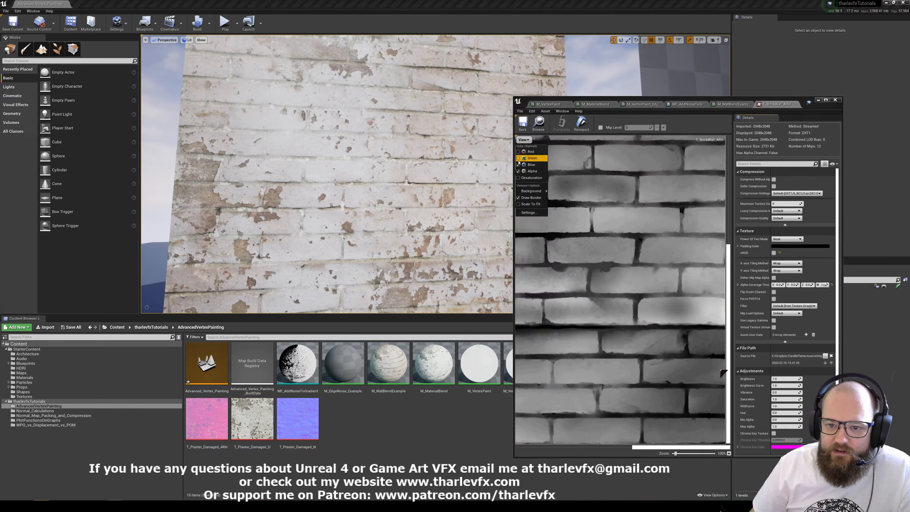
pyautogui.scroll(-6, 605, 284)
pyautogui.scroll(2, 623, 293)
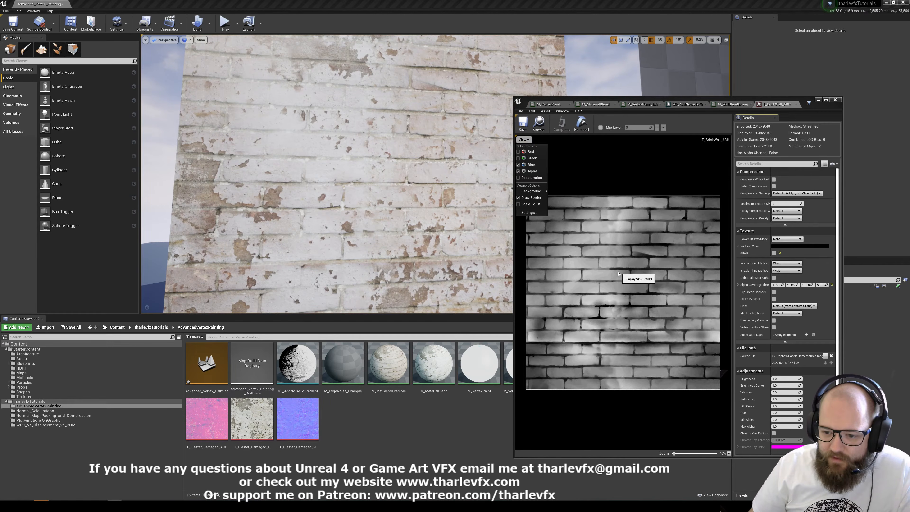
pyautogui.moveTo(356, 188); pyautogui.dragTo(380, 213, button='right')
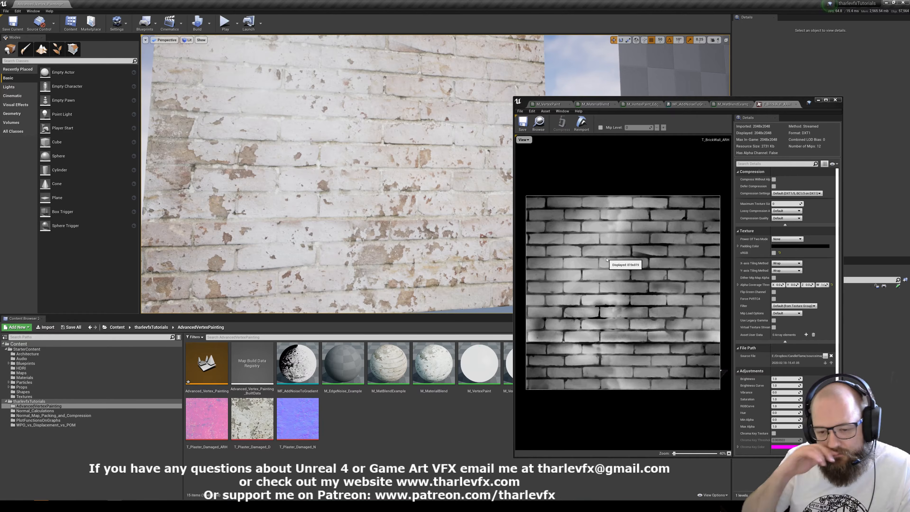
# Return to the maximized M_MatBlendExample graph and replace the Lerp node with a HeightLerp function.
pyautogui.click(824, 100)
pyautogui.click(265, 4)
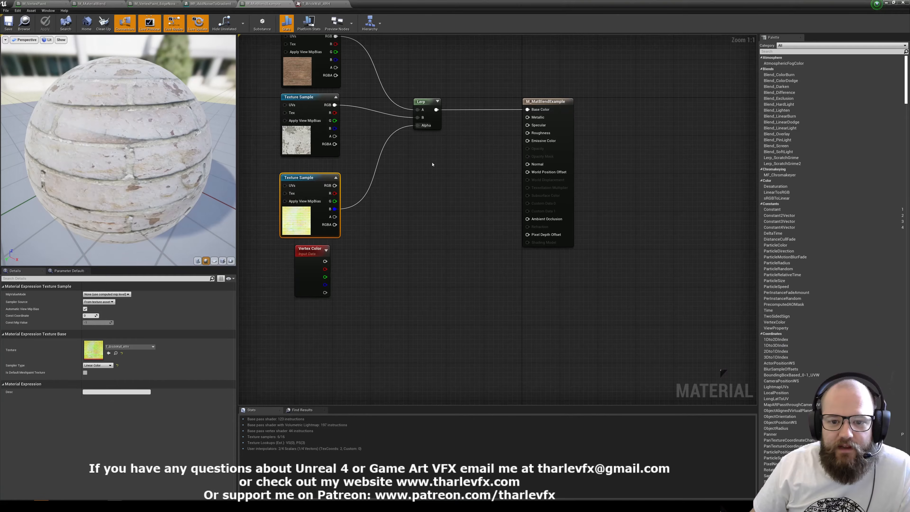
pyautogui.click(447, 145)
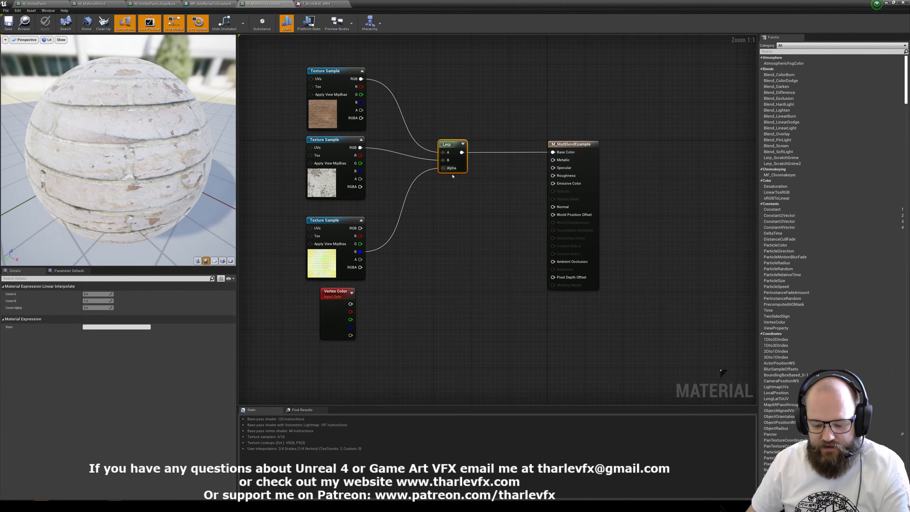
pyautogui.press('Delete')
pyautogui.rightClick(412, 167)
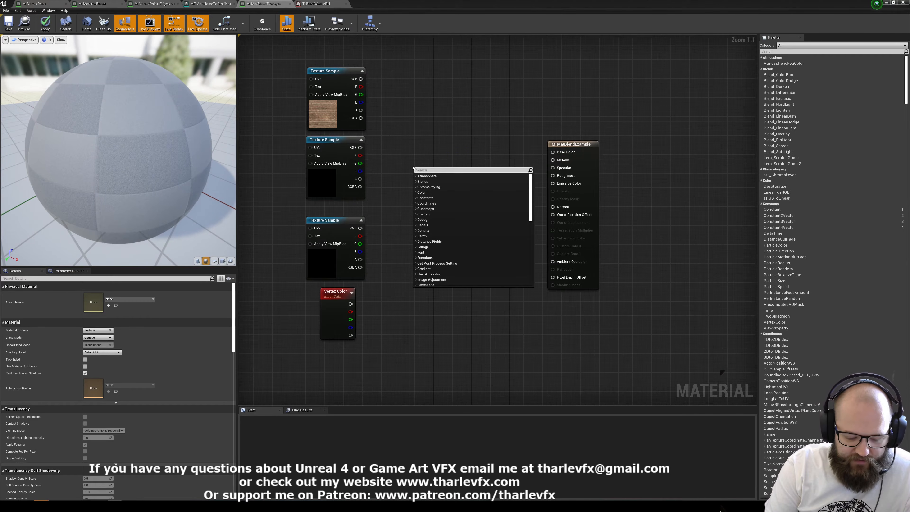
pyautogui.write('height')
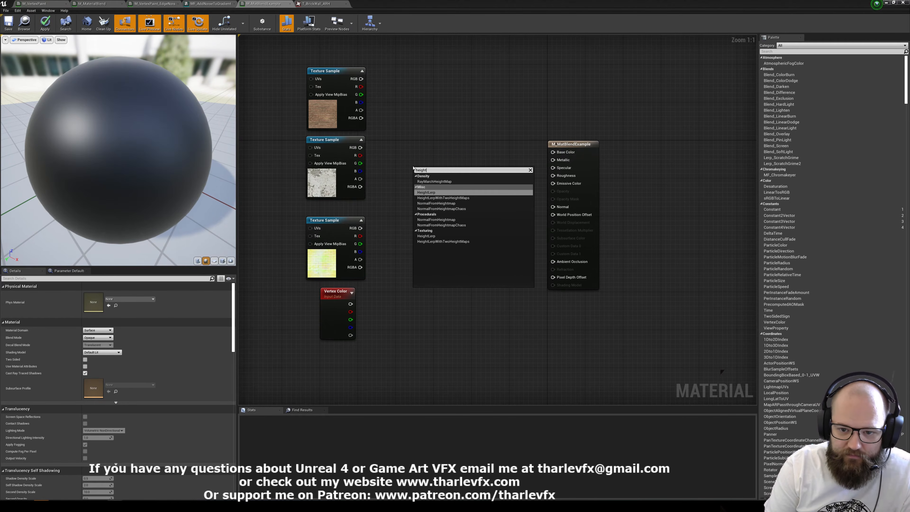
pyautogui.click(431, 193)
pyautogui.moveTo(448, 170); pyautogui.dragTo(454, 149)
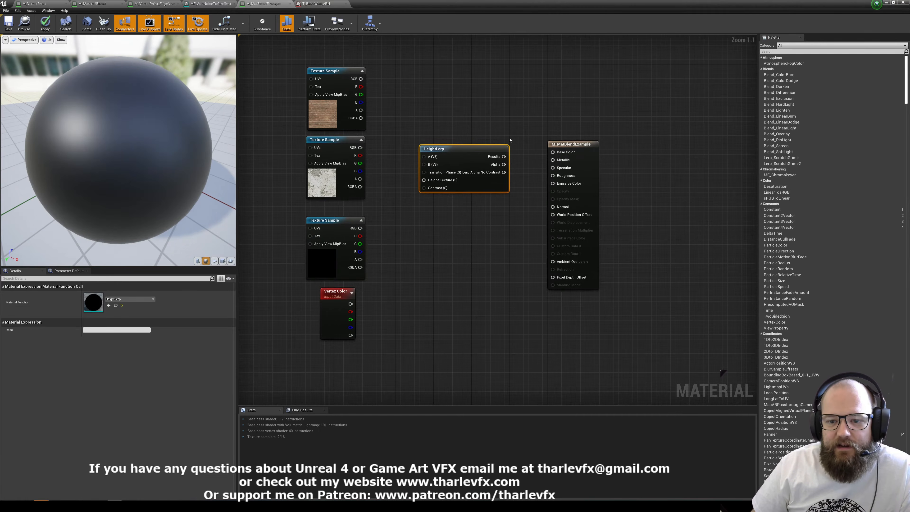
pyautogui.click(436, 119)
pyautogui.moveTo(435, 119); pyautogui.dragTo(468, 136, button='right')
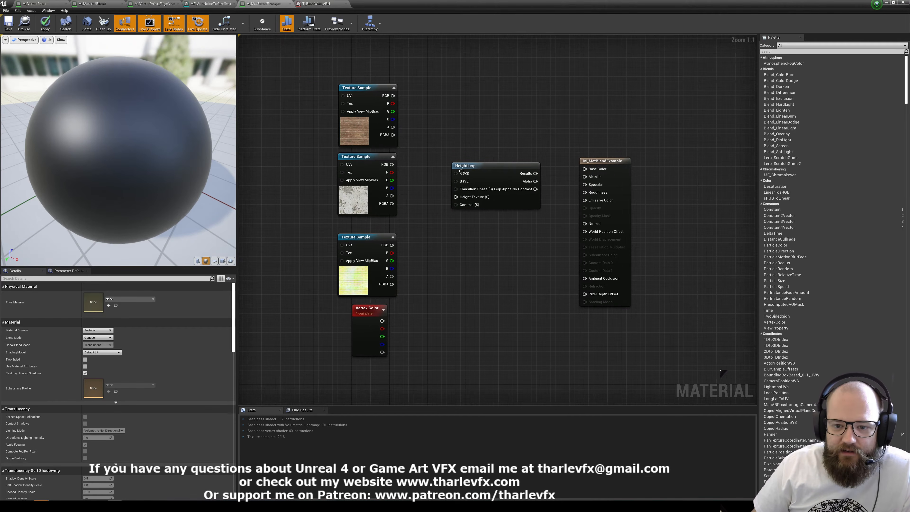
# Connect brick RGB to HeightLerp's A, plaster RGB to B, and the T_BrickWall_ARH blue channel to Height Texture.
pyautogui.moveTo(402, 104); pyautogui.dragTo(392, 96)
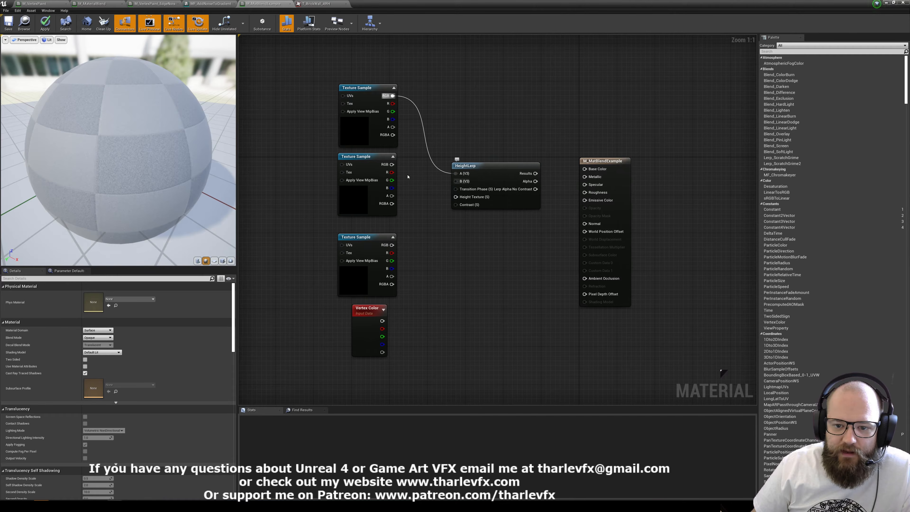
pyautogui.moveTo(392, 164); pyautogui.dragTo(391, 269)
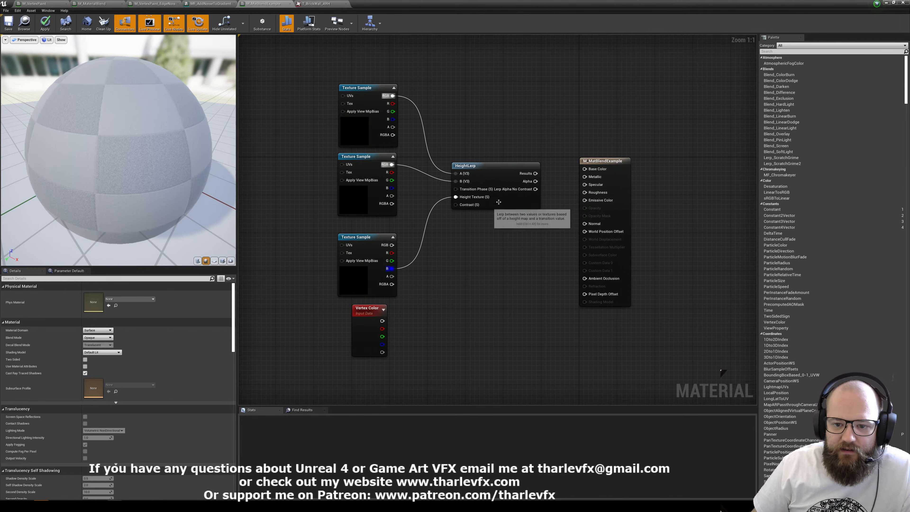
pyautogui.moveTo(474, 195); pyautogui.dragTo(484, 172)
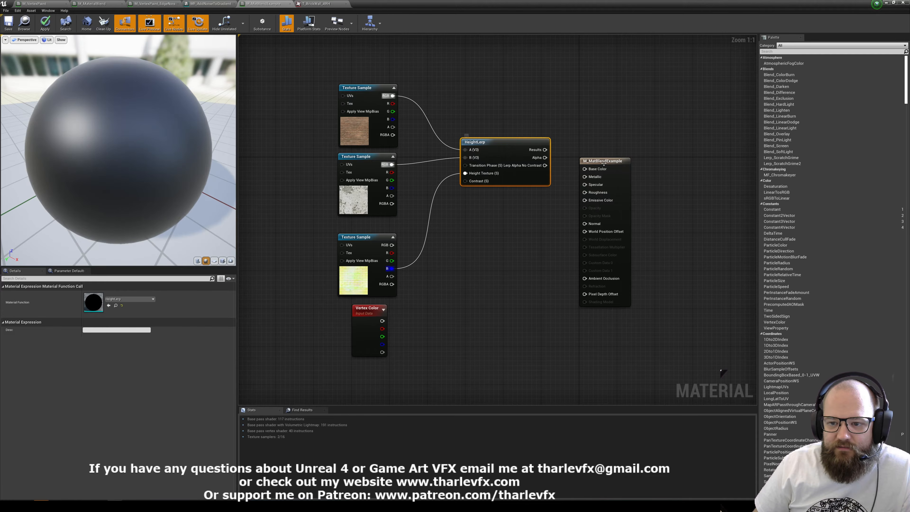
# Connect HeightLerp's Results to the material's Base Color and space the two nodes farther from the texture samples.
pyautogui.moveTo(605, 161); pyautogui.dragTo(662, 146)
pyautogui.moveTo(544, 150); pyautogui.dragTo(641, 154)
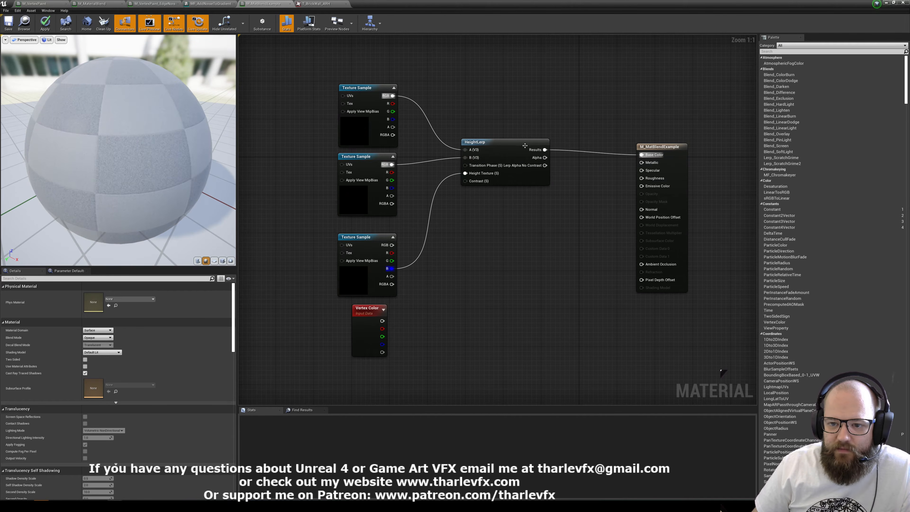
pyautogui.moveTo(501, 142); pyautogui.dragTo(540, 147)
pyautogui.click(497, 209)
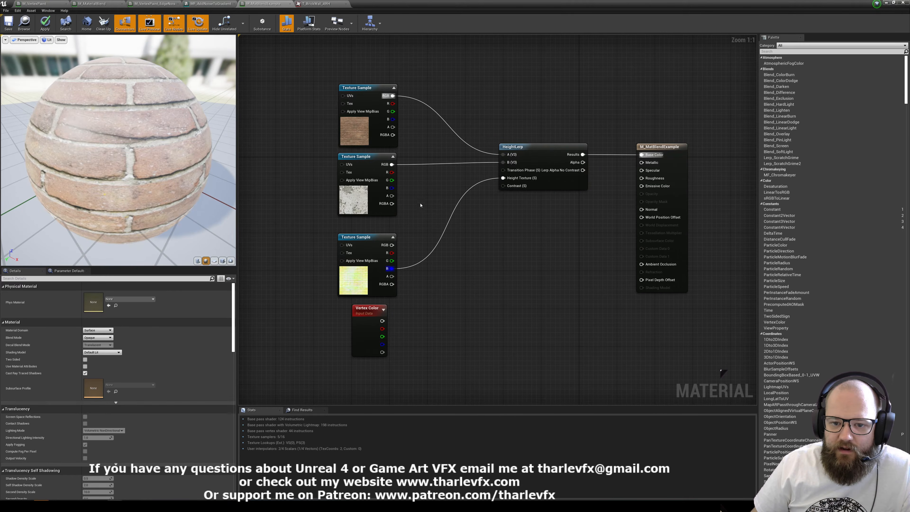
# Add two scalar parameters between the texture samples and HeightLerp, and name the upper one Transition.
pyautogui.click(425, 171)
pyautogui.write('sssssssssssss')
pyautogui.click(423, 200)
pyautogui.click(439, 179)
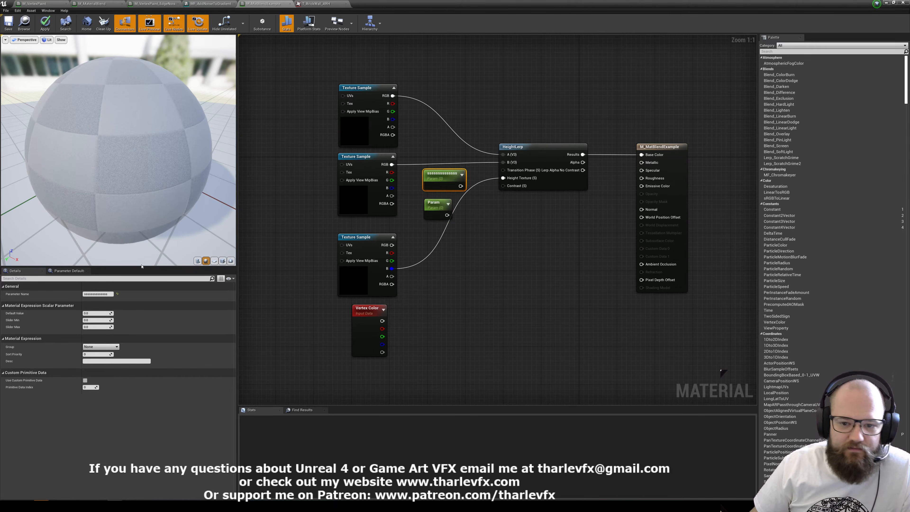
pyautogui.click(112, 293)
pyautogui.write('Transit')
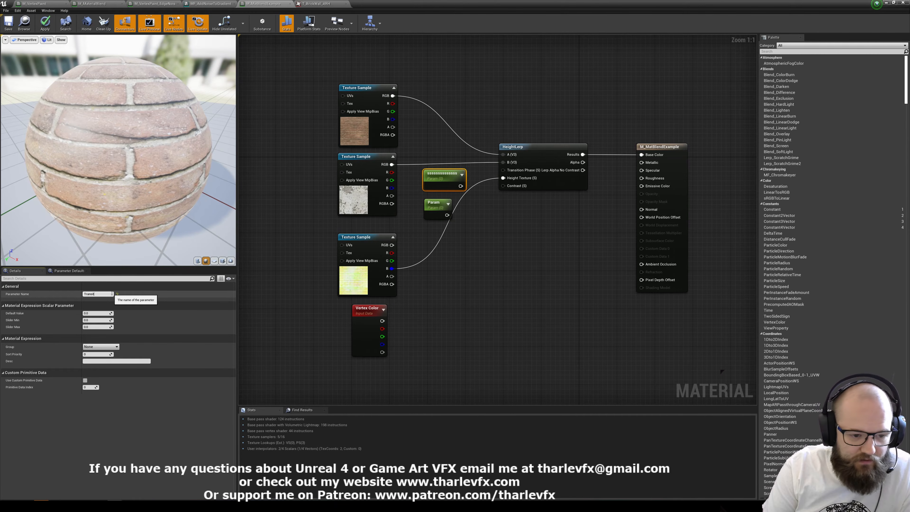
pyautogui.write('ion')
pyautogui.press('Return')
# Name the second scalar parameter Contrast and place it directly beneath the Transition parameter.
pyautogui.moveTo(435, 203); pyautogui.dragTo(297, 247)
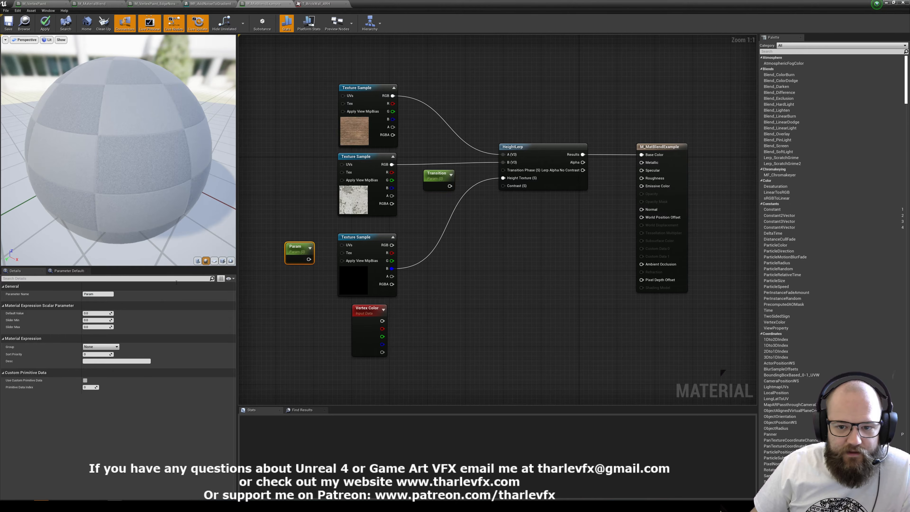
pyautogui.click(99, 294)
pyautogui.write('Contrast')
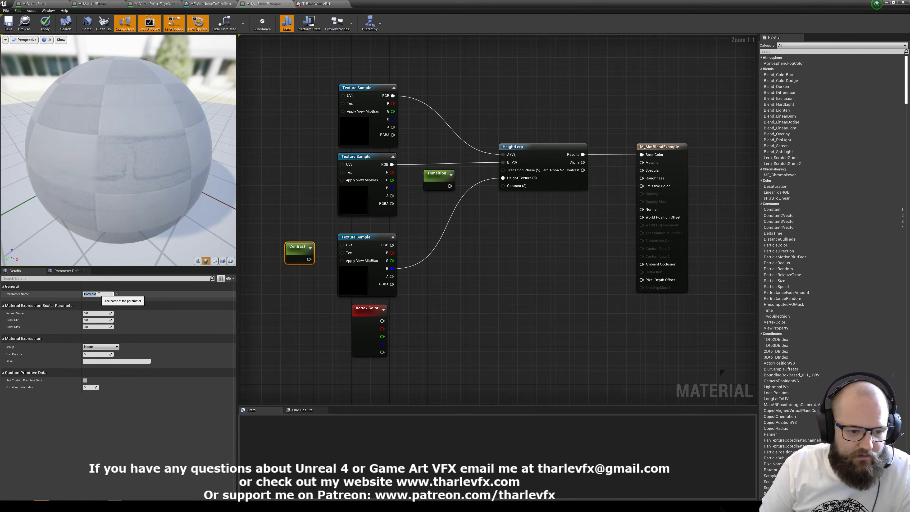
pyautogui.click(508, 165)
pyautogui.moveTo(298, 246); pyautogui.dragTo(435, 198)
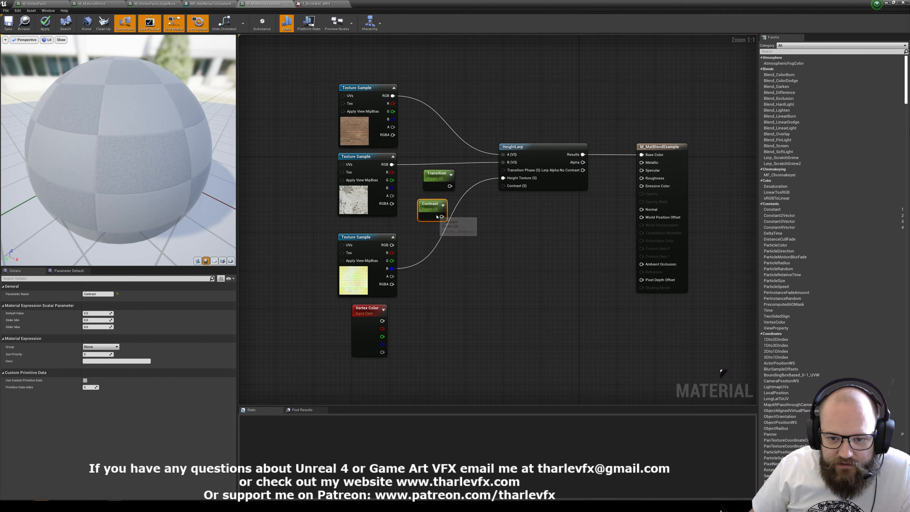
pyautogui.click(517, 196)
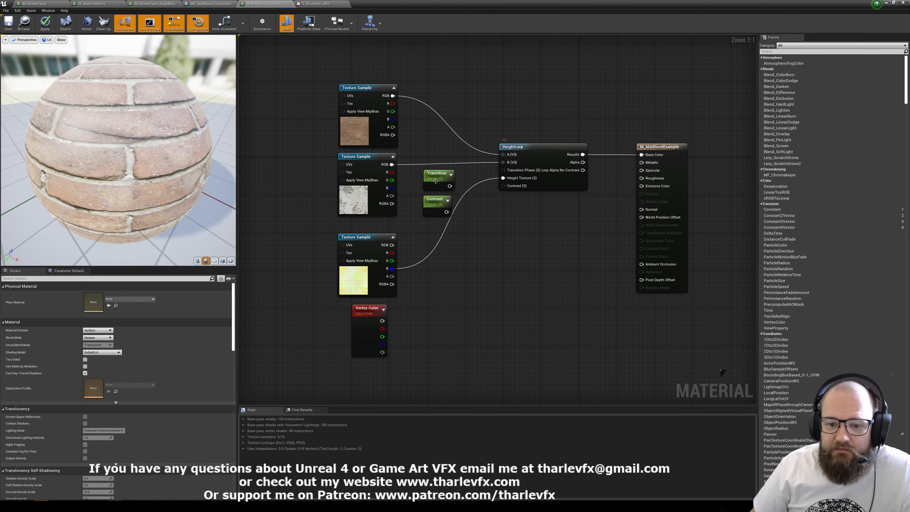
# Connect Transition to HeightLerp's Transition Phase and Contrast to its Contrast input, and apply the material changes.
pyautogui.moveTo(450, 186); pyautogui.dragTo(503, 170)
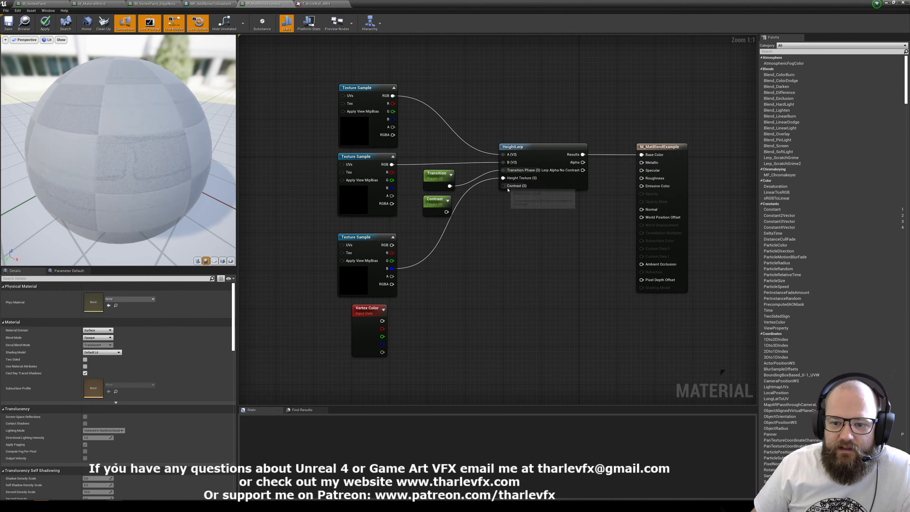
pyautogui.moveTo(446, 212); pyautogui.dragTo(502, 186)
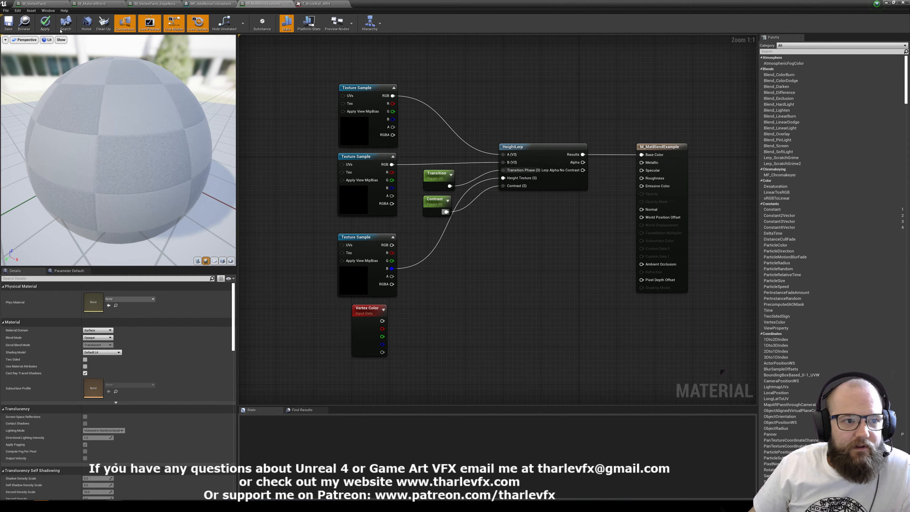
pyautogui.click(45, 24)
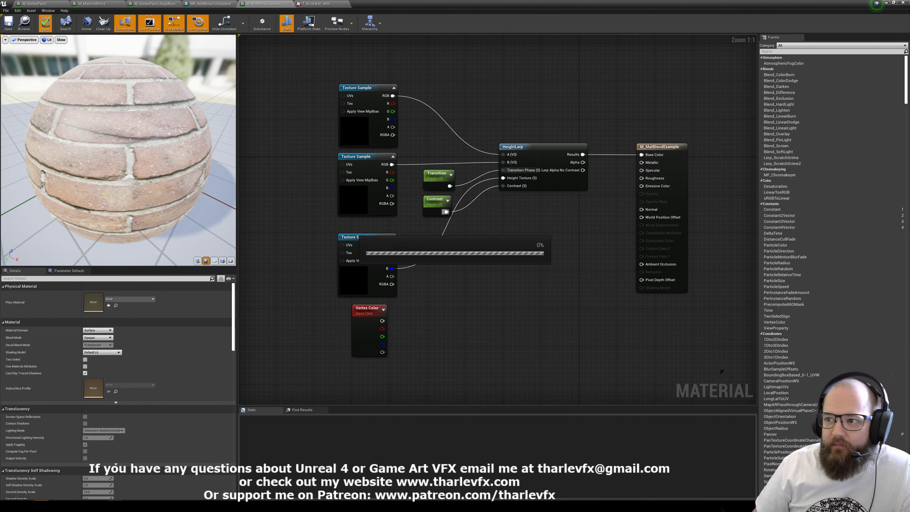
# Reduce the material editor to a window beside the plane and set the Transition parameter's default value to 1.
pyautogui.moveTo(362, 4); pyautogui.dragTo(639, 101)
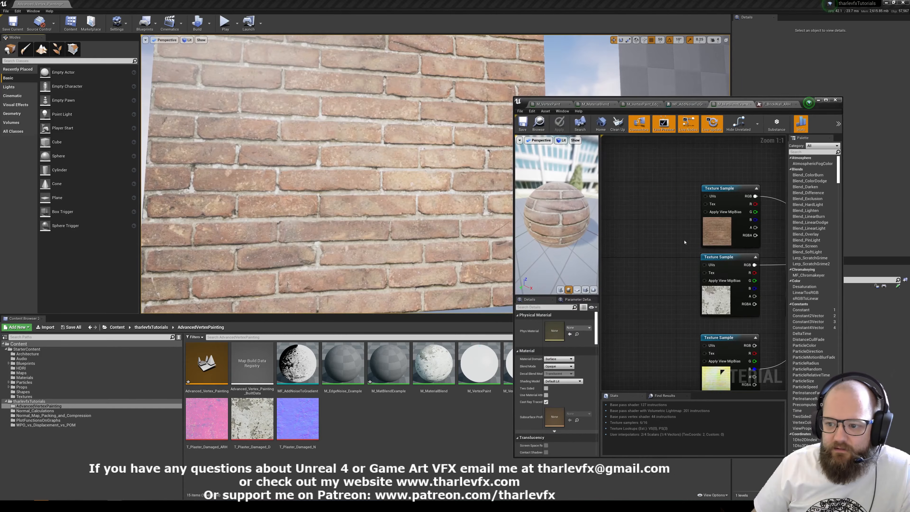
pyautogui.moveTo(684, 242); pyautogui.dragTo(541, 183, button='right')
pyautogui.click(656, 193)
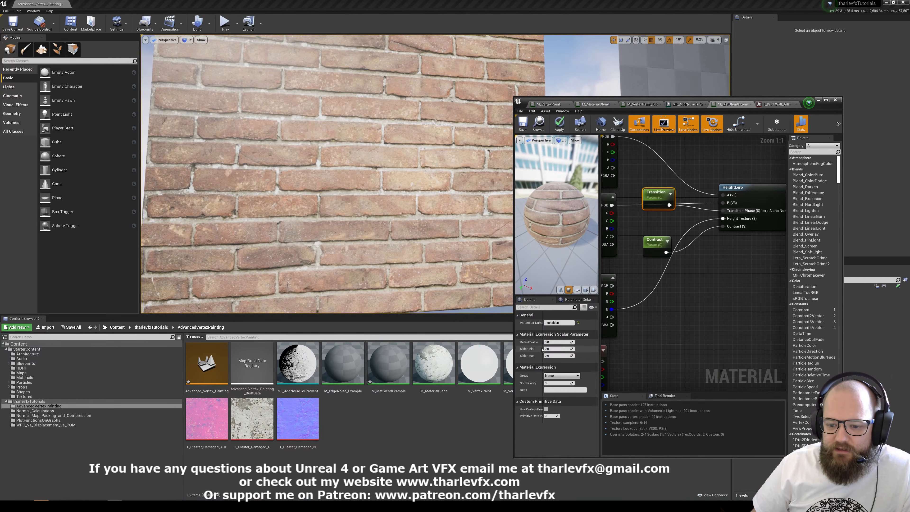
pyautogui.click(560, 342)
pyautogui.write('1')
pyautogui.press('Return')
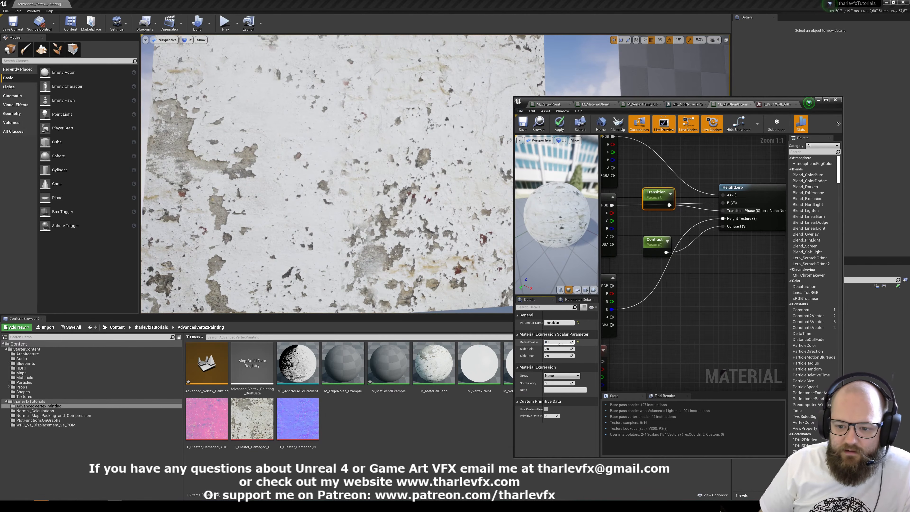
# Set the Transition parameter's default value to 0.5 and inspect the blend on the plane in the level.
pyautogui.write('0.5')
pyautogui.press('Return')
pyautogui.click(371, 150)
pyautogui.moveTo(365, 151); pyautogui.dragTo(362, 161, button='right')
pyautogui.moveTo(365, 151); pyautogui.dragTo(386, 138, button='middle')
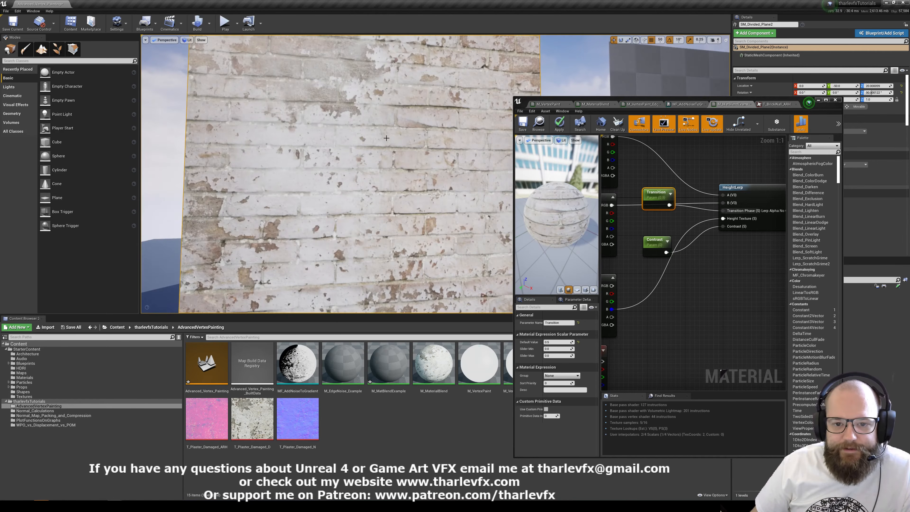
# Set the Contrast parameter's default value to 8 and inspect the brick and plaster transition up close on the plane.
pyautogui.click(656, 241)
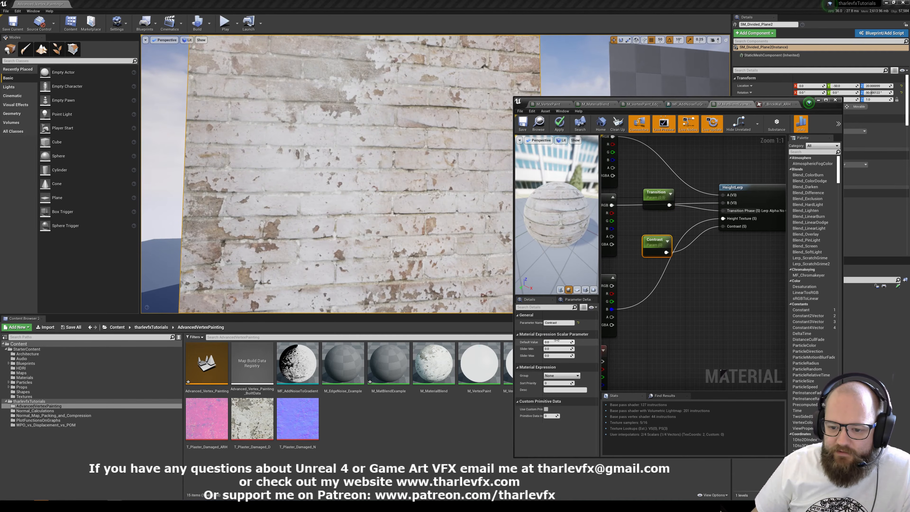
pyautogui.write('4')
pyautogui.press('Return')
pyautogui.write('8')
pyautogui.press('Return')
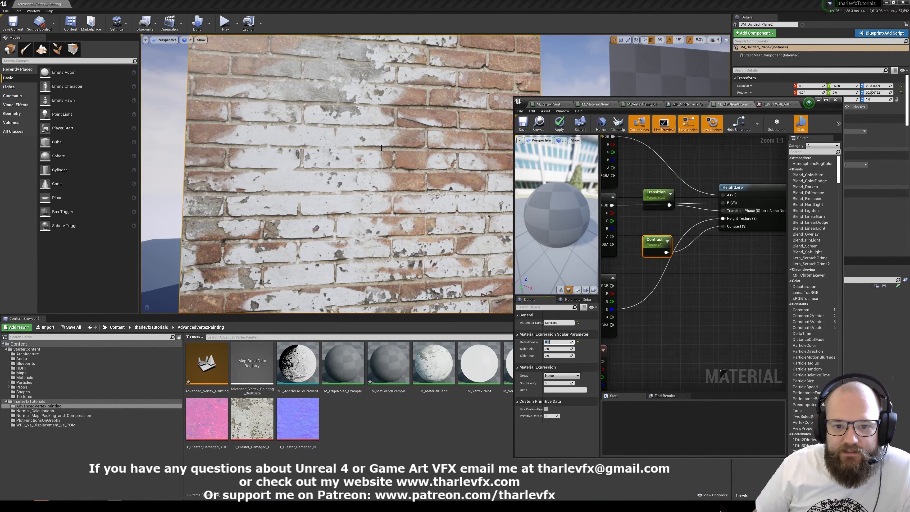
pyautogui.moveTo(396, 188); pyautogui.dragTo(353, 270, button='right')
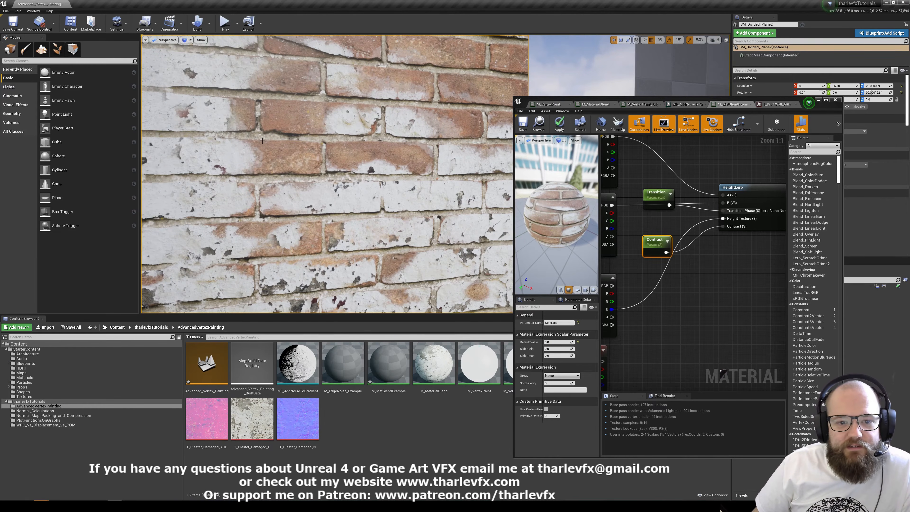
pyautogui.moveTo(421, 213); pyautogui.dragTo(283, 119, button='right')
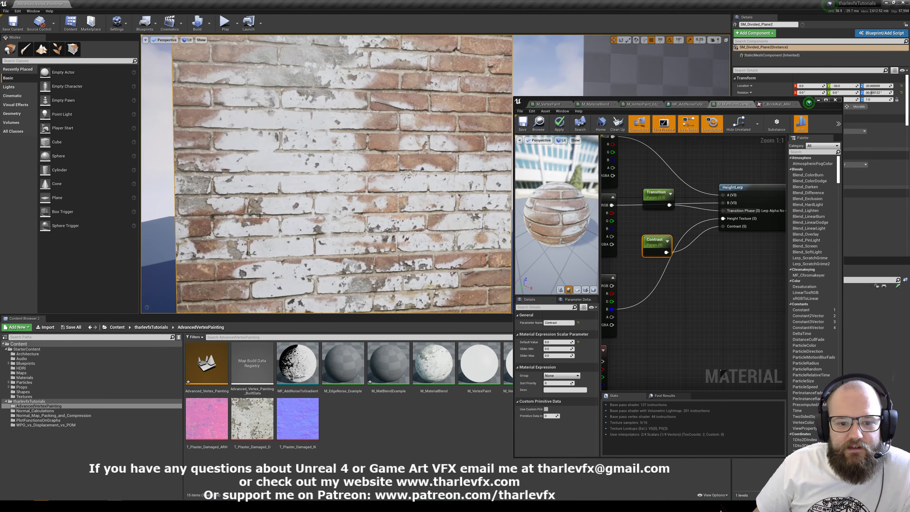
pyautogui.moveTo(303, 181); pyautogui.dragTo(363, 121, button='right')
# Tuck Contrast directly under Transition and move the Vertex Color node beneath the two parameters, closer to HeightLerp.
pyautogui.click(707, 272)
pyautogui.moveTo(657, 244); pyautogui.dragTo(656, 226)
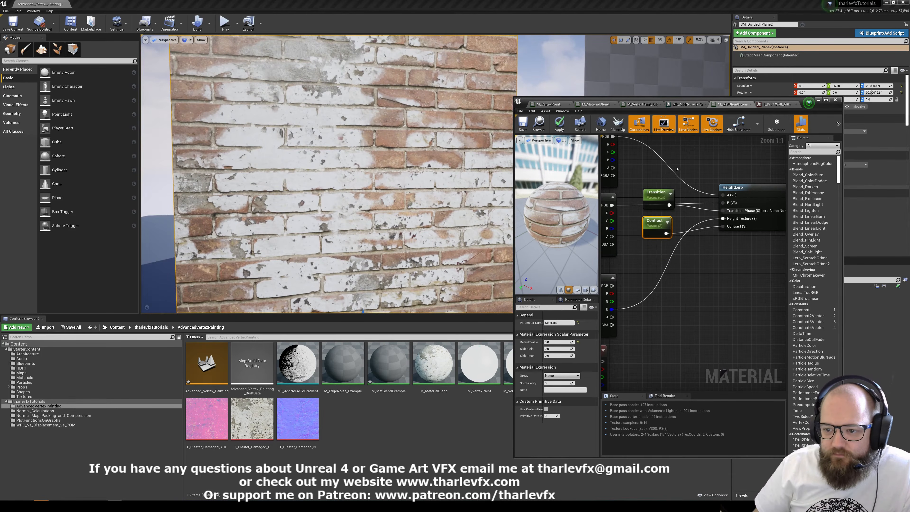
pyautogui.click(676, 167)
pyautogui.moveTo(651, 168); pyautogui.dragTo(675, 230)
pyautogui.click(675, 230)
pyautogui.moveTo(699, 276); pyautogui.dragTo(777, 206, button='right')
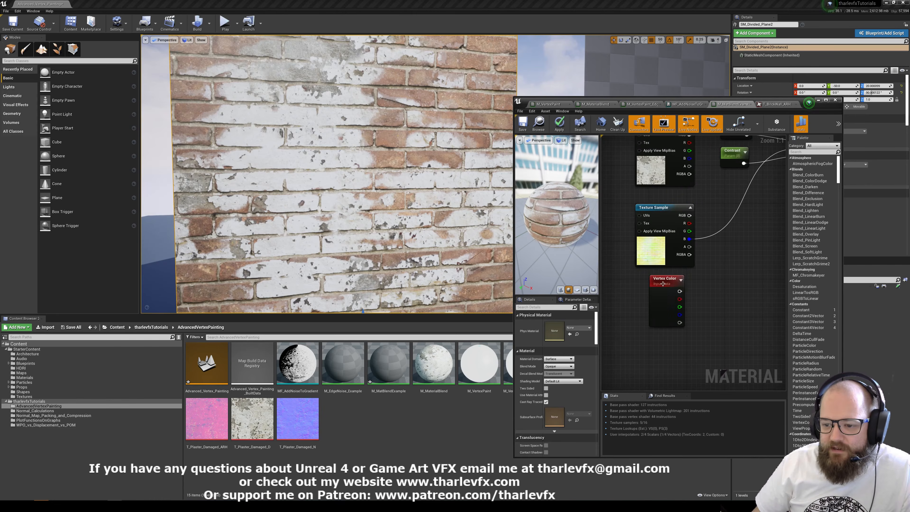
pyautogui.moveTo(669, 282); pyautogui.dragTo(731, 210)
pyautogui.moveTo(731, 210); pyautogui.dragTo(640, 278, button='right')
# Replace Transition with Vertex Color's red channel as HeightLerp's Transition Phase input, and apply the material changes.
pyautogui.click(654, 200)
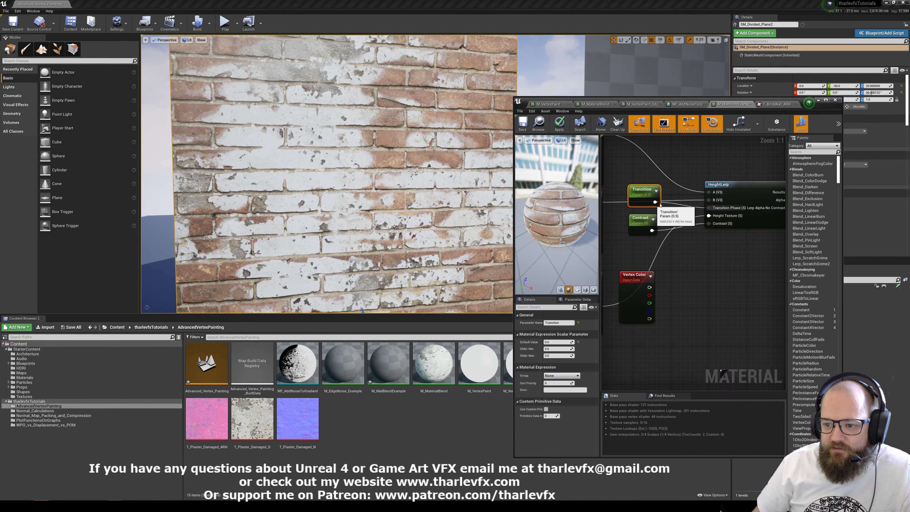
pyautogui.click(678, 228)
pyautogui.moveTo(708, 216); pyautogui.dragTo(648, 295)
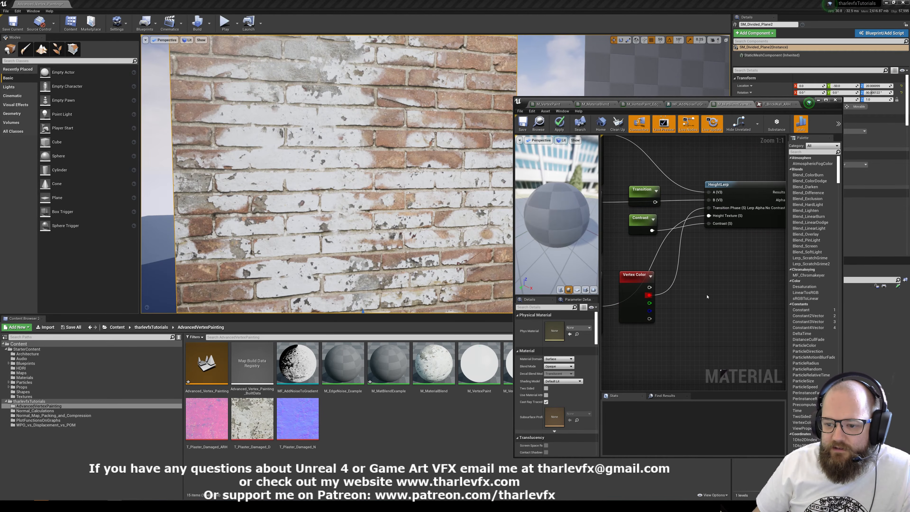
pyautogui.click(559, 124)
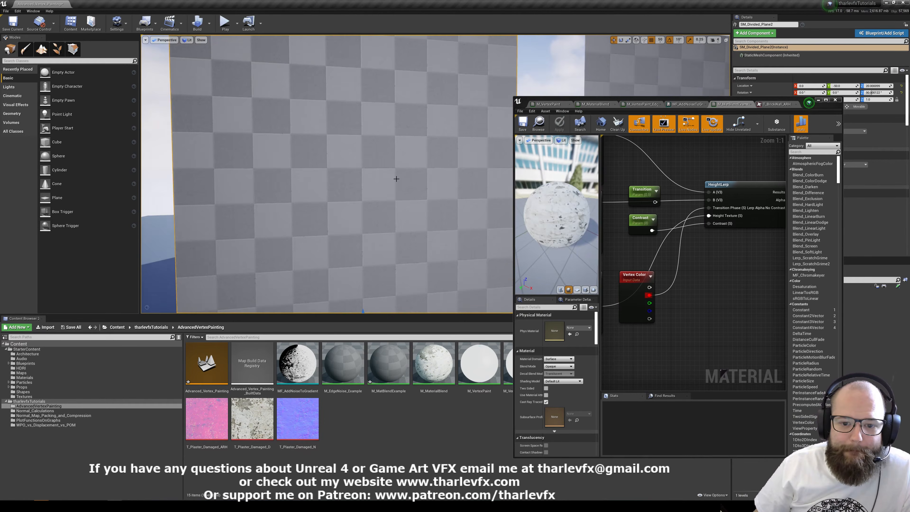
# Switch to mesh painting and paint white vertex color along the brick area's edge so plaster spreads over the bricks.
pyautogui.moveTo(374, 215)
pyautogui.mouseDown(button='right')
pyautogui.moveTo(380, 202)
pyautogui.moveTo(373, 214)
pyautogui.mouseUp(button='right')
pyautogui.press('s')
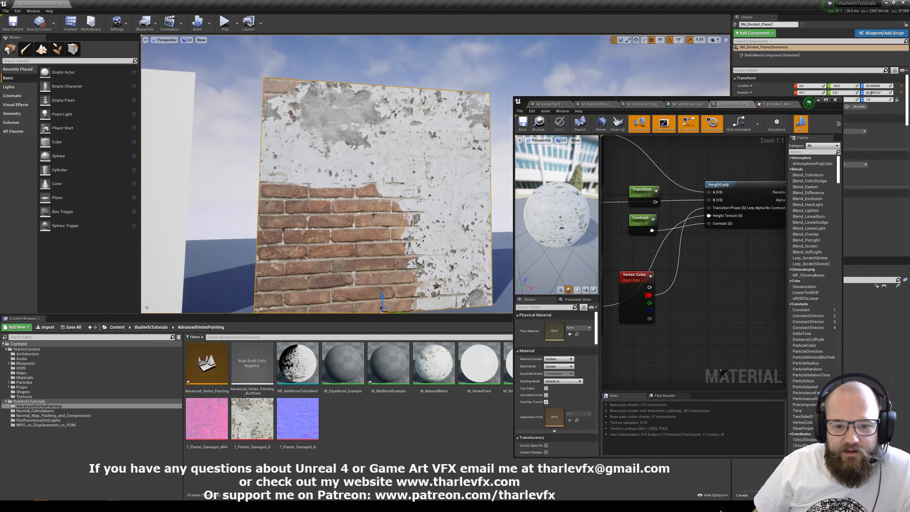
pyautogui.click(25, 50)
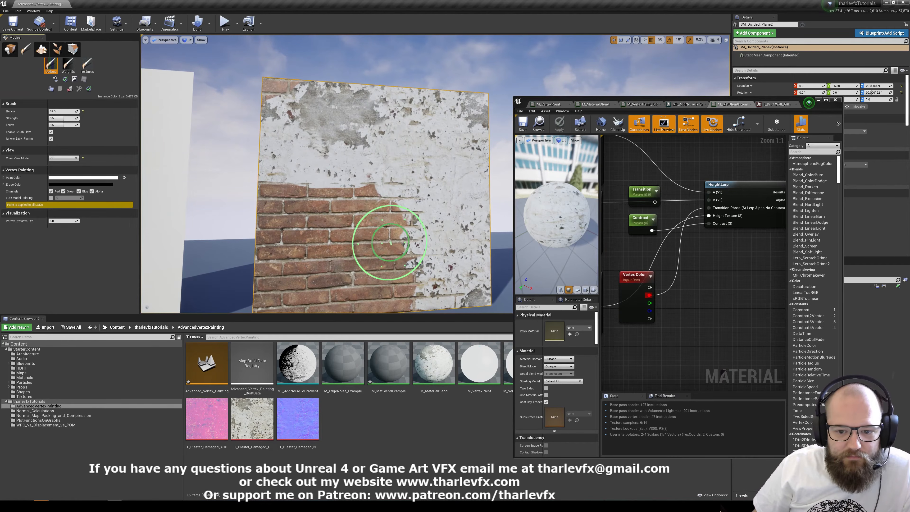
pyautogui.moveTo(358, 206)
pyautogui.mouseDown(button='right')
pyautogui.moveTo(358, 217)
pyautogui.moveTo(359, 206)
pyautogui.mouseUp(button='right')
pyautogui.press('w')
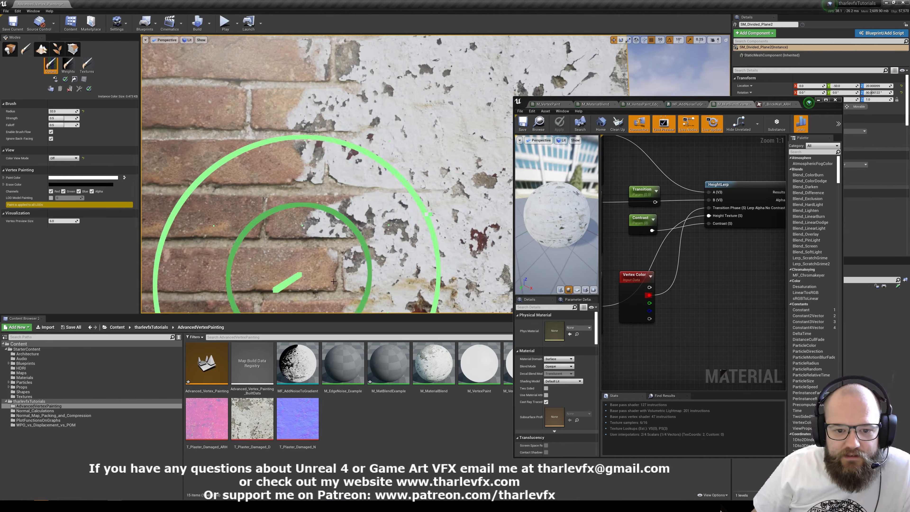
pyautogui.press('s')
pyautogui.moveTo(299, 239)
pyautogui.mouseDown(button='right')
pyautogui.moveTo(319, 229)
pyautogui.moveTo(290, 222)
pyautogui.moveTo(298, 219)
pyautogui.mouseUp(button='right')
pyautogui.moveTo(376, 206); pyautogui.dragTo(380, 217)
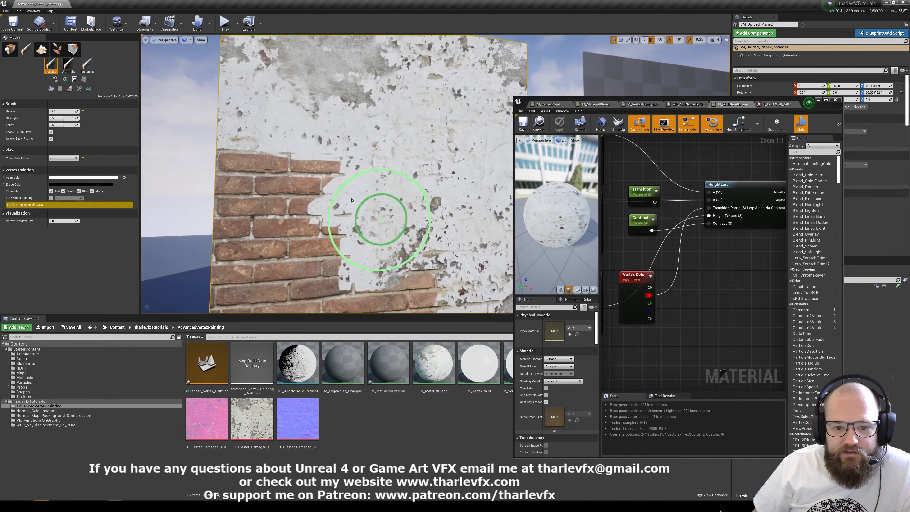
pyautogui.click(326, 179)
pyautogui.click(418, 286)
# Paint the bricks back along the plane's lower part and return to placement mode.
pyautogui.moveTo(392, 172); pyautogui.dragTo(393, 199, button='right')
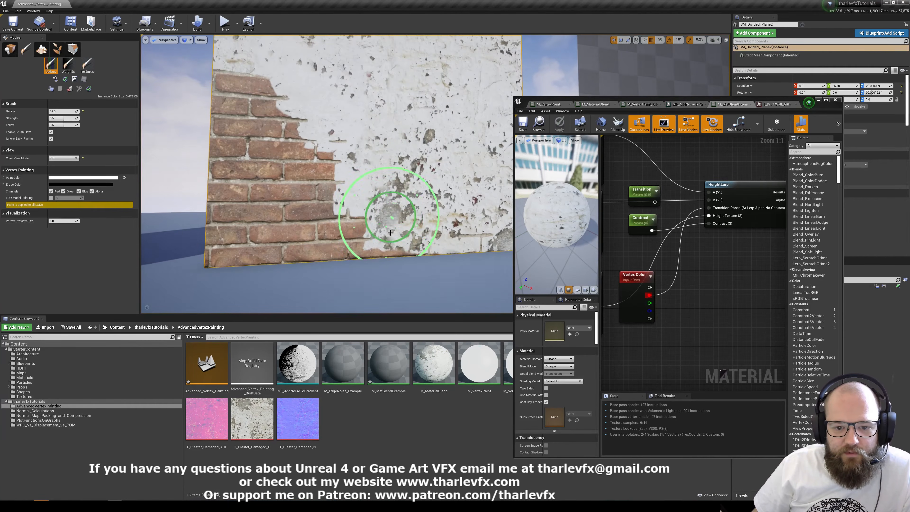
pyautogui.moveTo(401, 209)
pyautogui.keyDown('shift'); pyautogui.mouseDown()
pyautogui.moveTo(367, 202)
pyautogui.moveTo(342, 169)
pyautogui.moveTo(426, 222)
pyautogui.mouseUp(); pyautogui.keyUp('shift')
pyautogui.hotkey('shift', '1')
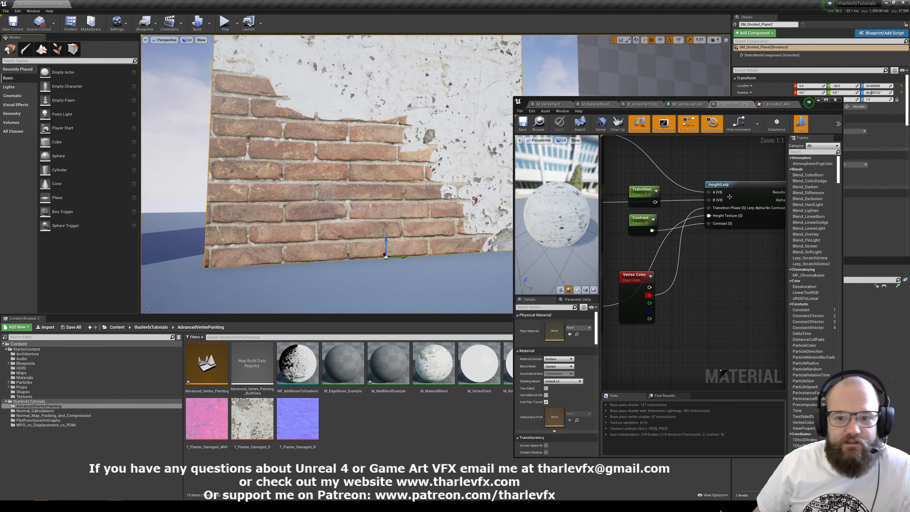
# Maximize the material editor and review the brick and plaster texture samples feeding HeightLerp.
pyautogui.moveTo(741, 171); pyautogui.dragTo(722, 190, button='right')
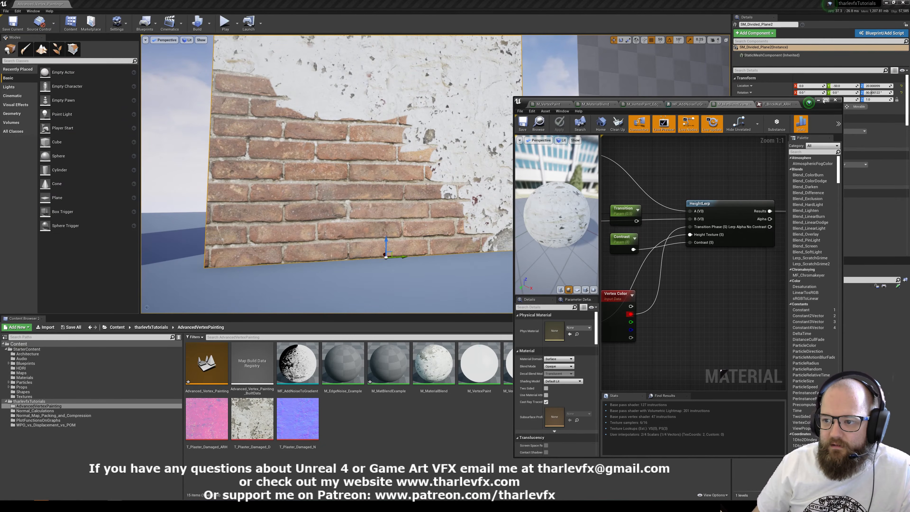
pyautogui.click(824, 100)
pyautogui.click(273, 136)
pyautogui.click(270, 191)
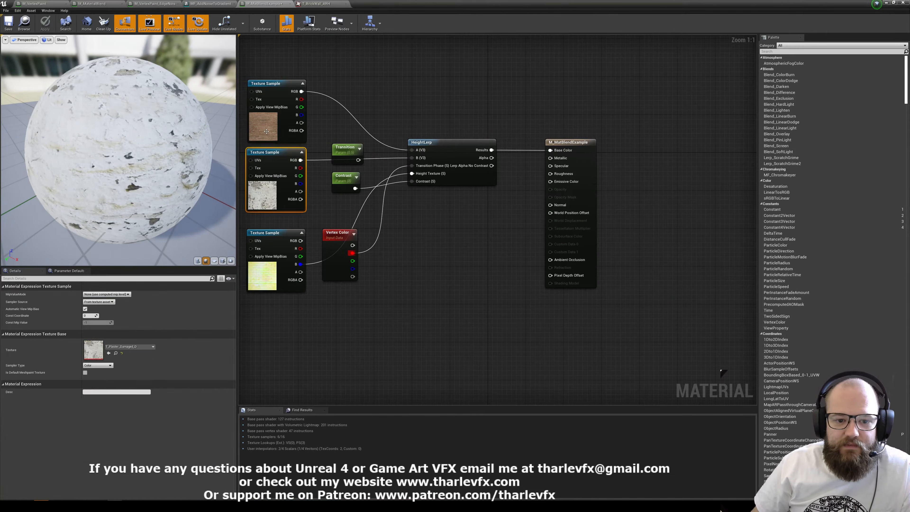
pyautogui.click(272, 134)
pyautogui.moveTo(413, 270); pyautogui.dragTo(551, 236, button='right')
pyautogui.click(496, 268)
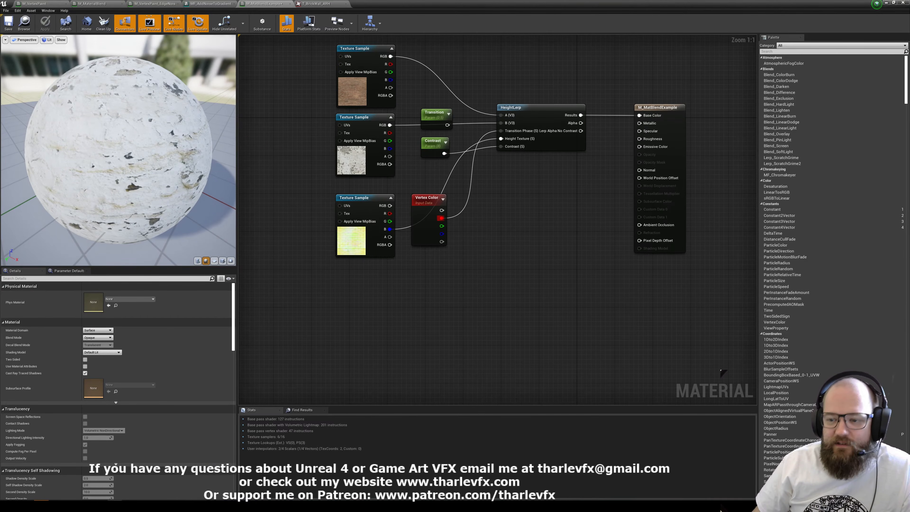
pyautogui.moveTo(656, 142); pyautogui.dragTo(628, 178, button='right')
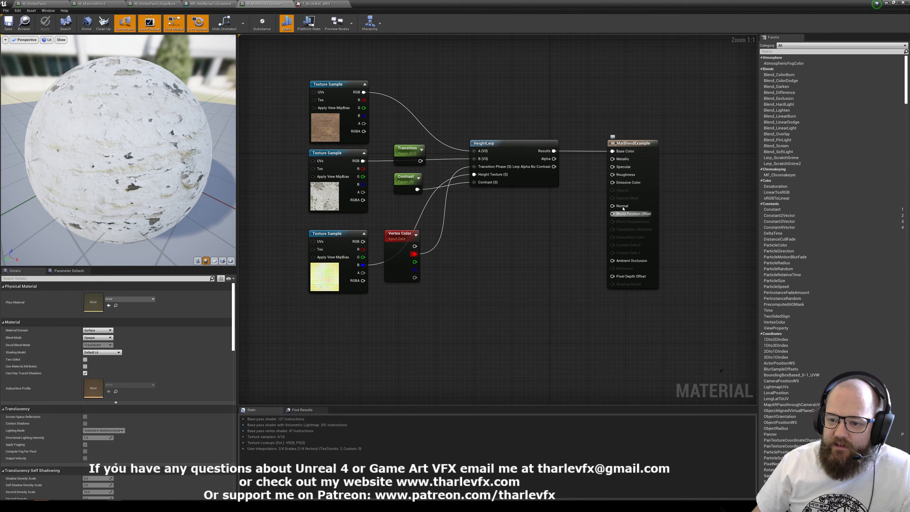
pyautogui.click(510, 155)
pyautogui.hotkey('ctrl', 'w')
pyautogui.moveTo(571, 184); pyautogui.dragTo(498, 198)
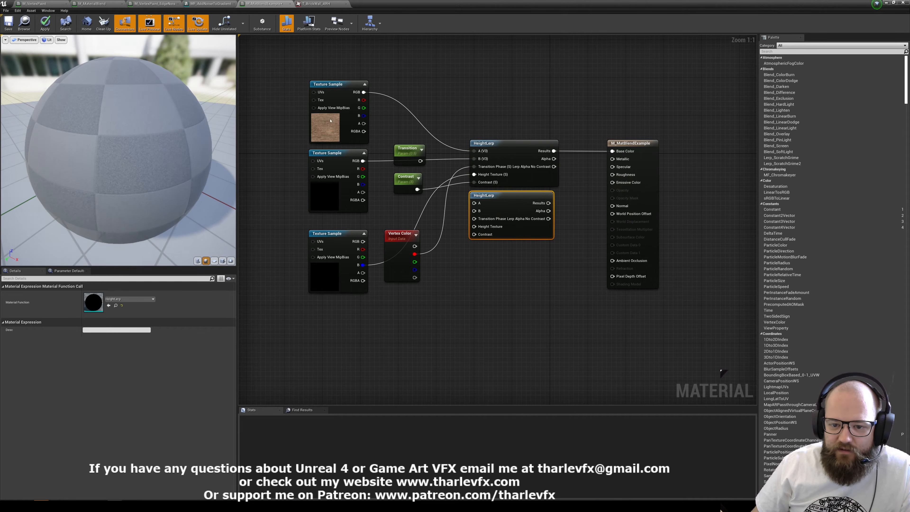
pyautogui.press('Delete')
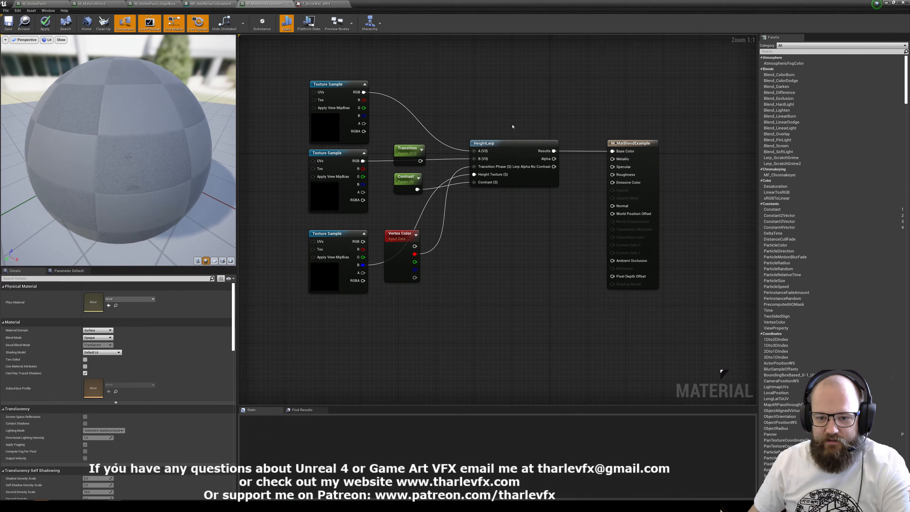
pyautogui.click(508, 144)
pyautogui.press('Delete')
pyautogui.moveTo(467, 221); pyautogui.dragTo(540, 215, button='right')
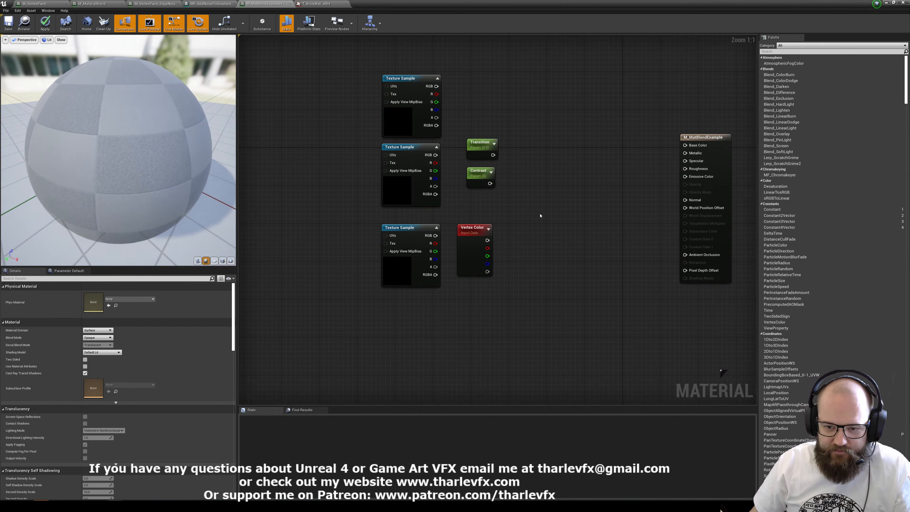
pyautogui.hotkey('ctrl', 'z')
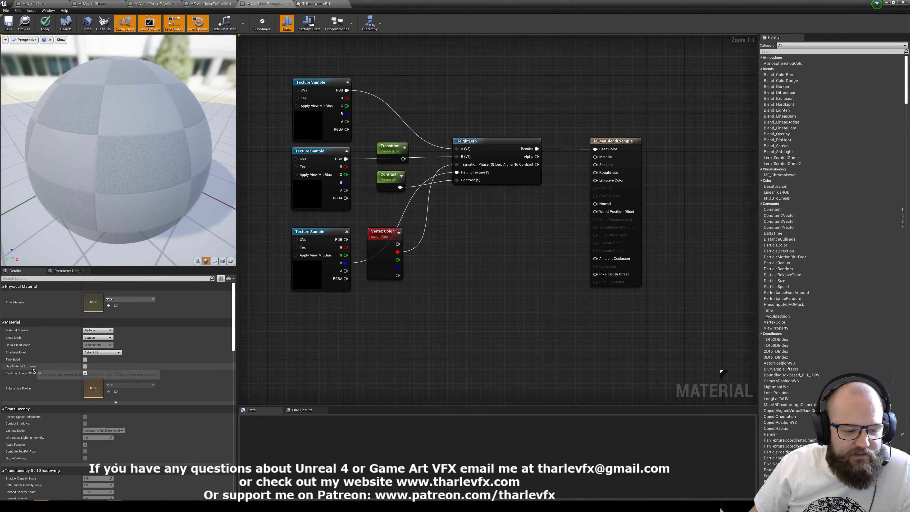
# Enable Use Material Attributes for the material and move its output node farther from HeightLerp.
pyautogui.click(85, 366)
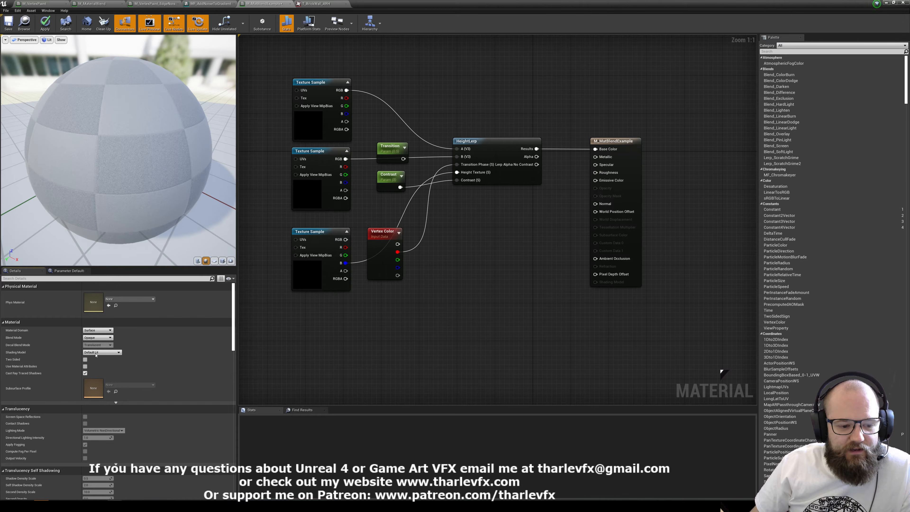
pyautogui.moveTo(525, 253); pyautogui.dragTo(543, 275, button='right')
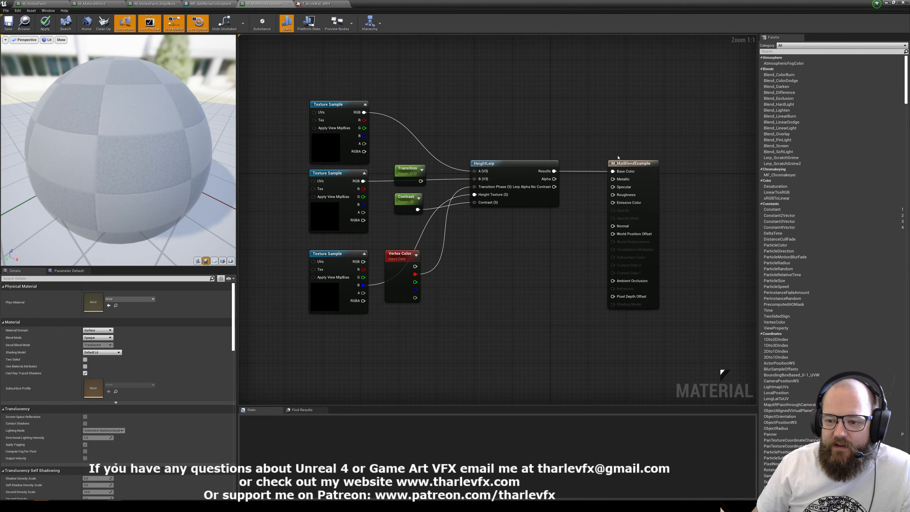
pyautogui.click(634, 184)
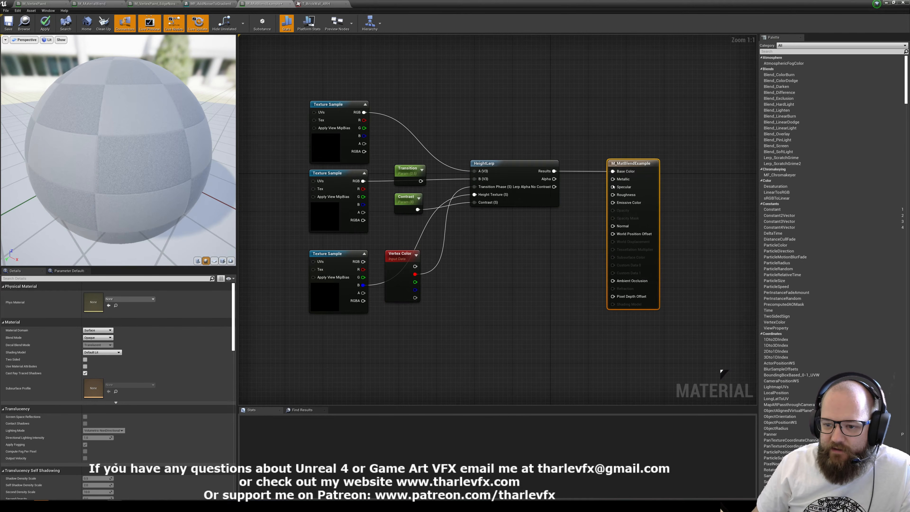
pyautogui.click(562, 267)
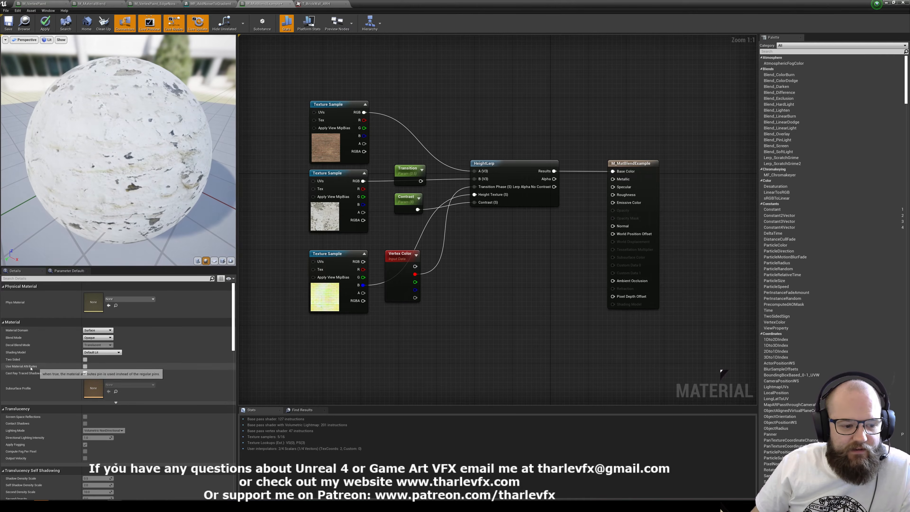
pyautogui.click(85, 366)
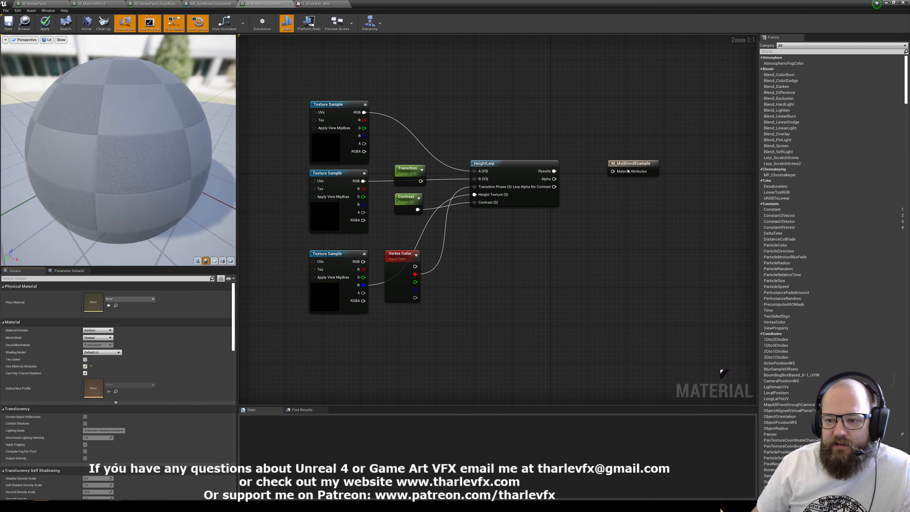
pyautogui.moveTo(635, 160); pyautogui.dragTo(654, 165)
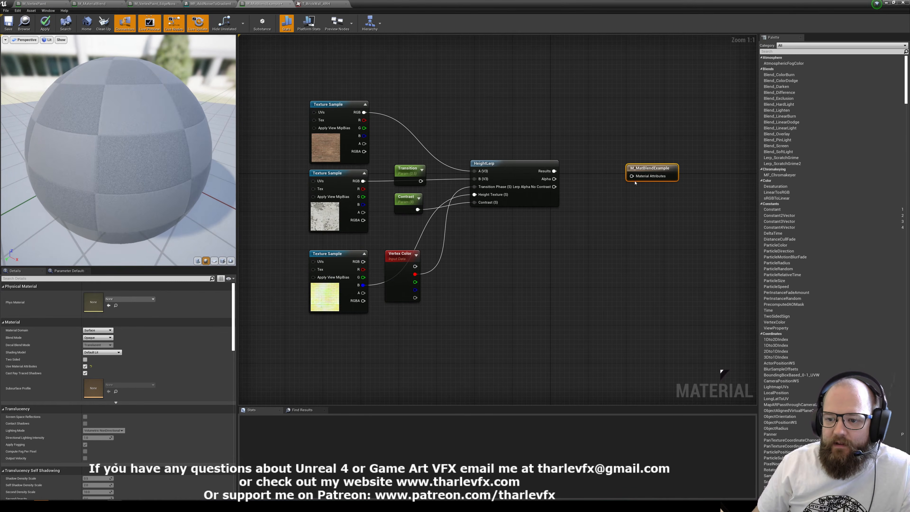
# Add a MakeMaterialAttributes node and place it below HeightLerp, beside the Vertex Color node.
pyautogui.rightClick(519, 264)
pyautogui.write('mak')
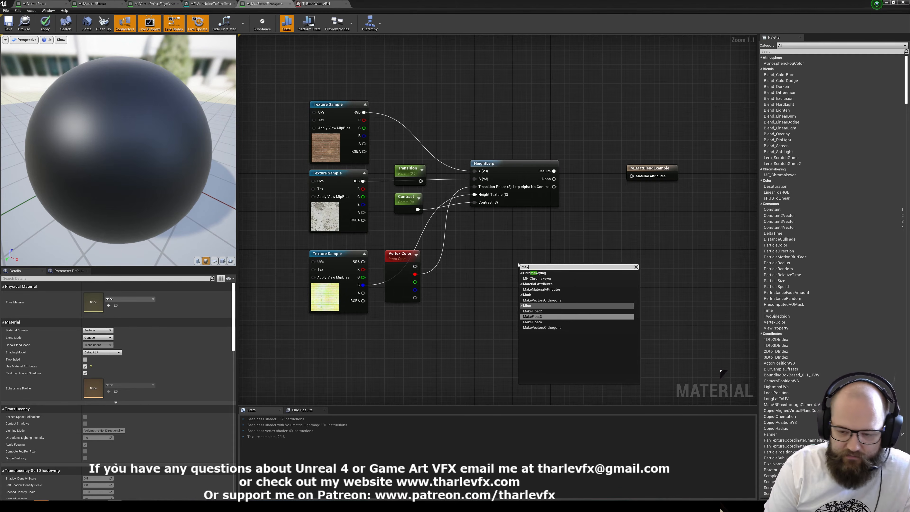
pyautogui.write('e mat')
pyautogui.click(541, 278)
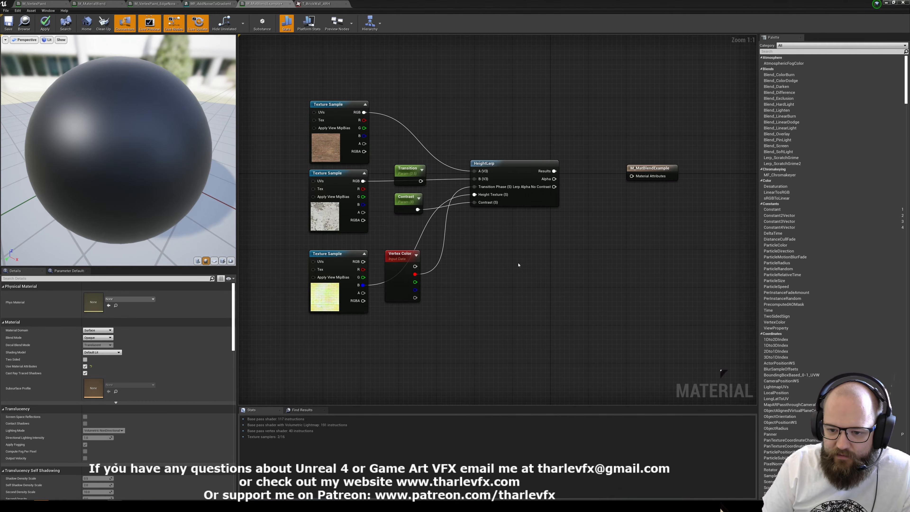
pyautogui.scroll(-1, 514, 239)
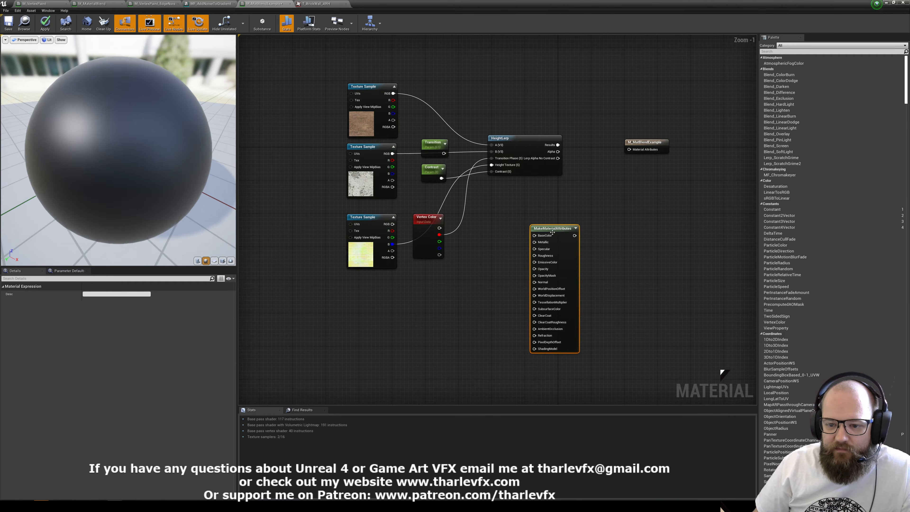
pyautogui.moveTo(551, 230); pyautogui.dragTo(524, 218)
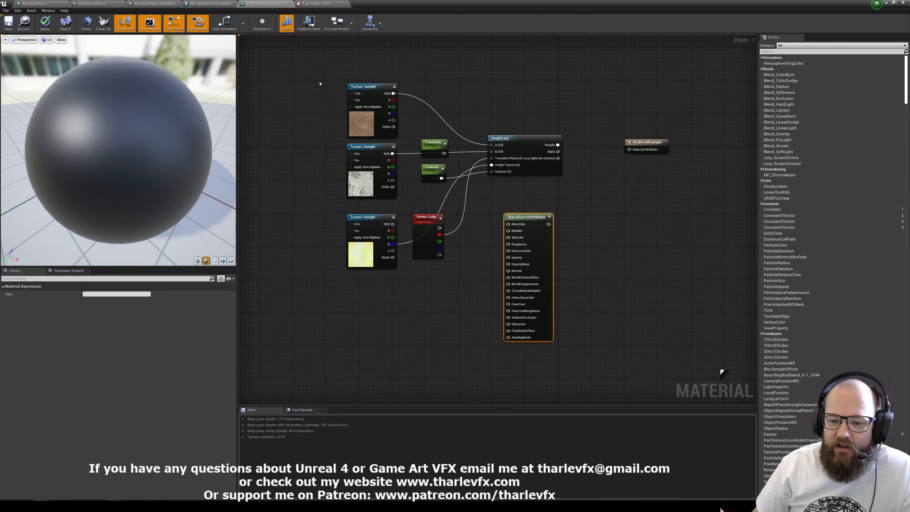
pyautogui.scroll(-2, 552, 251)
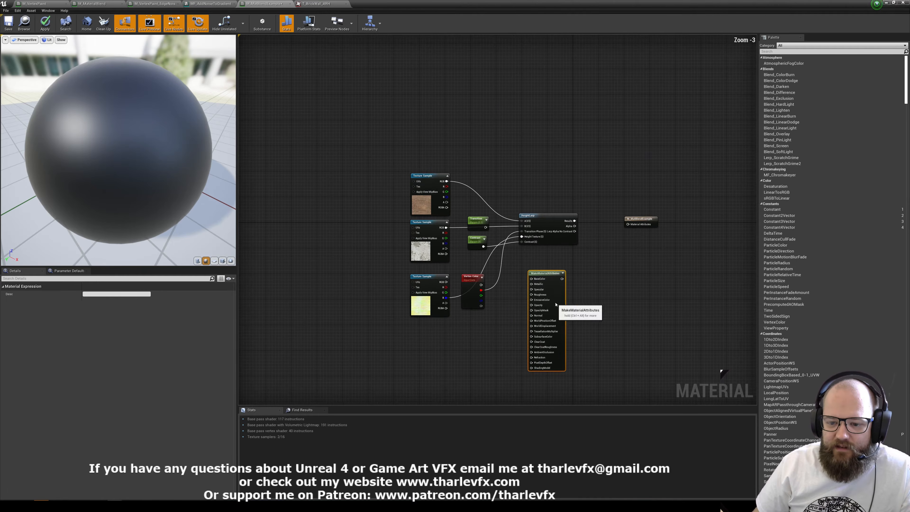
# Clear the material graph by deleting every node except the material output.
pyautogui.moveTo(551, 303); pyautogui.dragTo(504, 114)
pyautogui.click(427, 200)
pyautogui.moveTo(427, 199)
pyautogui.mouseDown()
pyautogui.moveTo(362, 106)
pyautogui.moveTo(427, 199)
pyautogui.mouseUp()
pyautogui.click(386, 185)
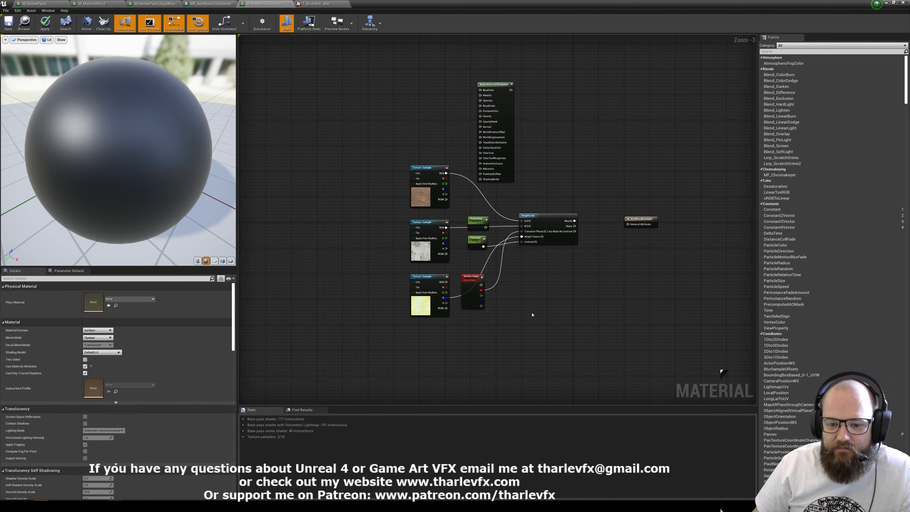
pyautogui.hotkey('ctrl', 'a')
pyautogui.press('Delete')
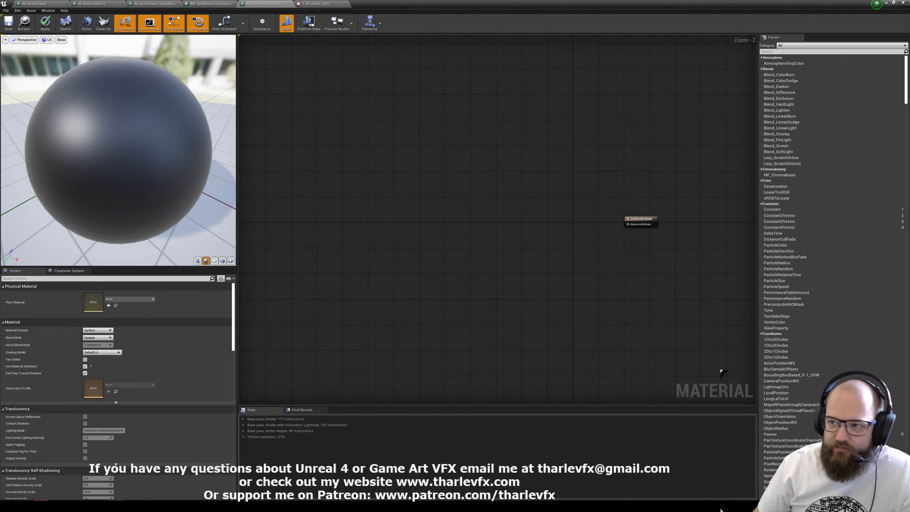
# Bring the three T_BrickWall and three T_Plaster_Damaged textures from the content browser into the material graph as texture samples.
pyautogui.click(893, 3)
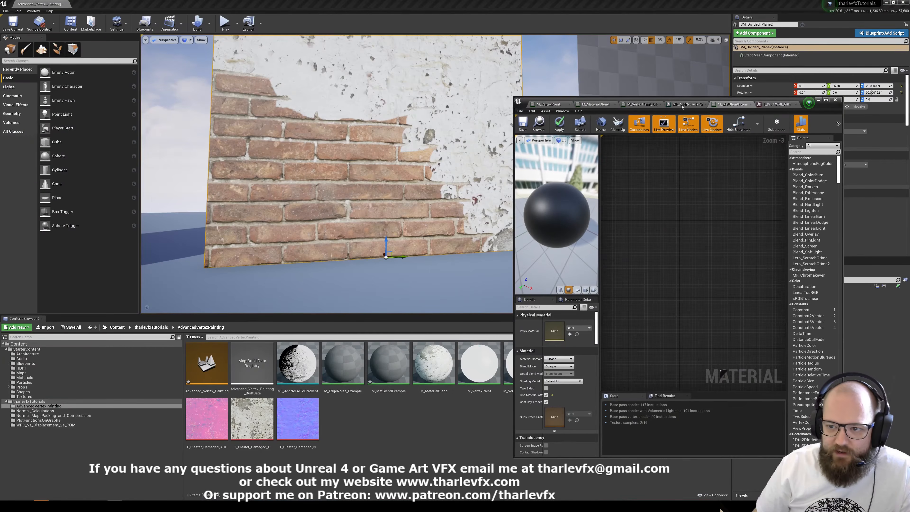
pyautogui.moveTo(778, 101); pyautogui.dragTo(514, 43)
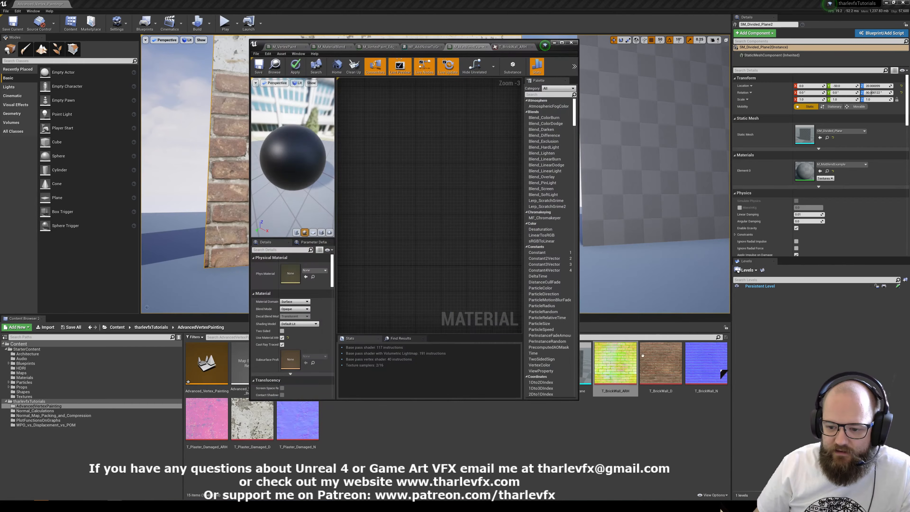
pyautogui.keyDown('shift'); pyautogui.click(300, 424); pyautogui.keyUp('shift')
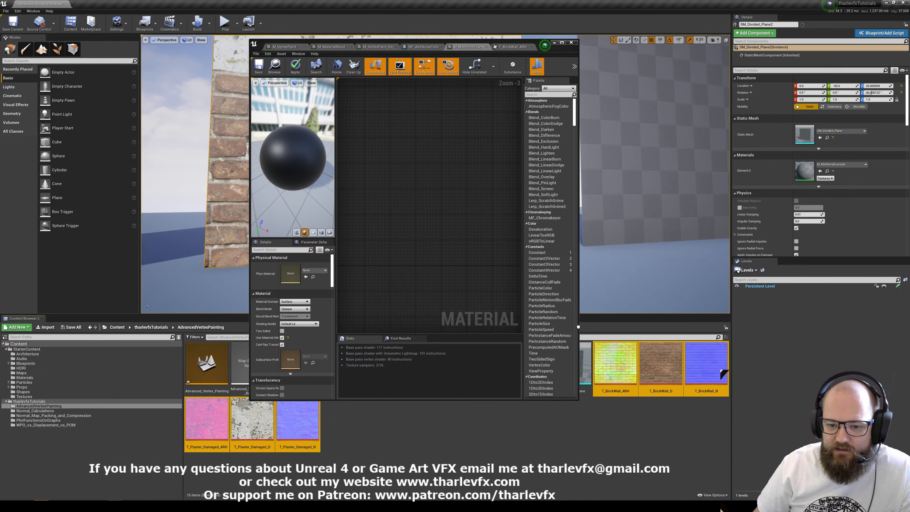
pyautogui.moveTo(578, 327); pyautogui.dragTo(401, 188)
pyautogui.click(562, 42)
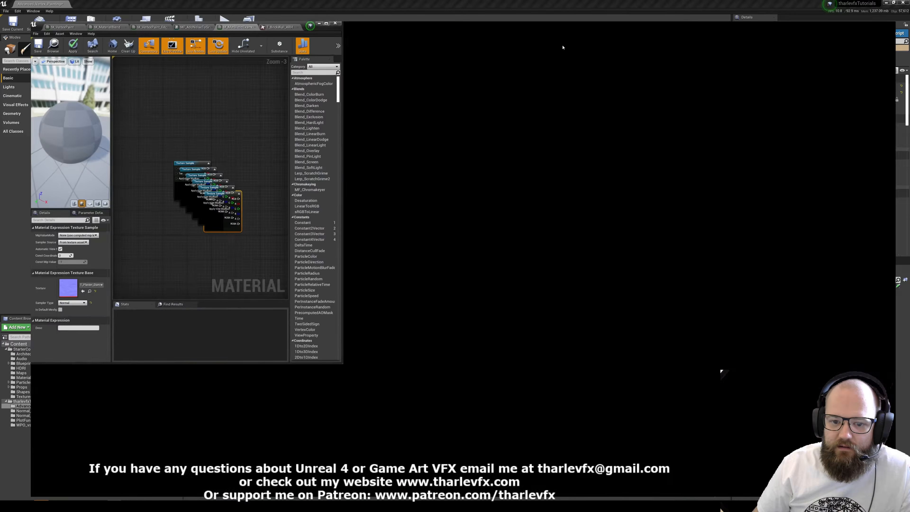
# Separate the three plaster texture samples from the brick ones by moving them below.
pyautogui.moveTo(395, 211); pyautogui.dragTo(442, 240, button='right')
pyautogui.click(442, 240)
pyautogui.moveTo(442, 240); pyautogui.dragTo(405, 195)
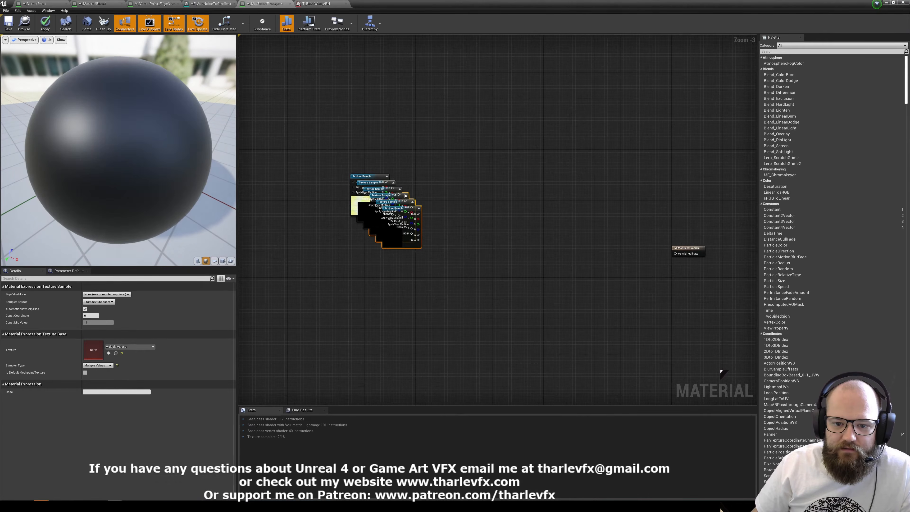
pyautogui.moveTo(409, 243); pyautogui.dragTo(380, 312)
pyautogui.click(400, 247)
# Add a MakeMaterialAttributes node beside the brick texture samples.
pyautogui.rightClick(418, 140)
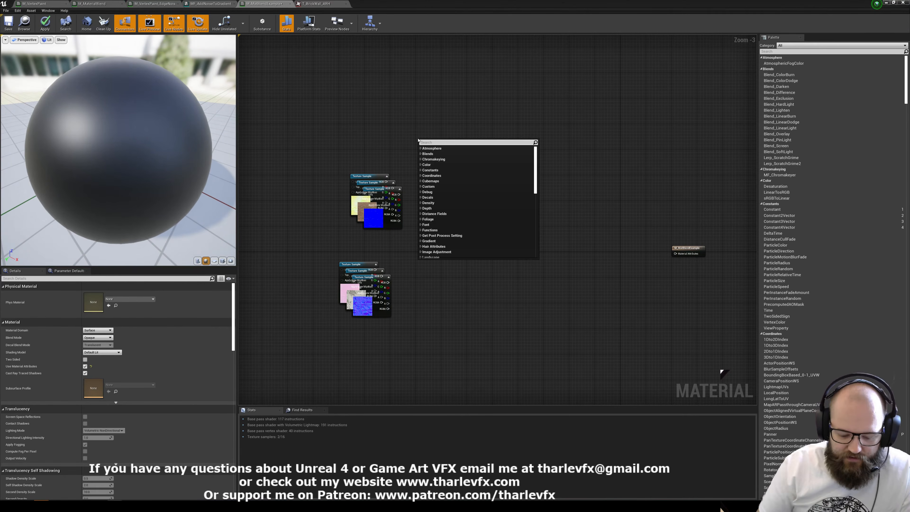
pyautogui.write('make mater')
pyautogui.click(434, 153)
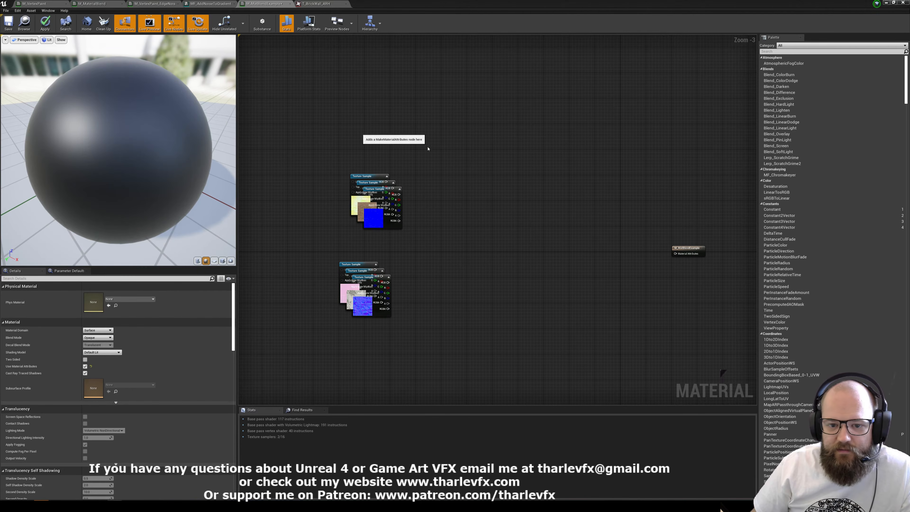
pyautogui.moveTo(434, 155); pyautogui.dragTo(439, 139)
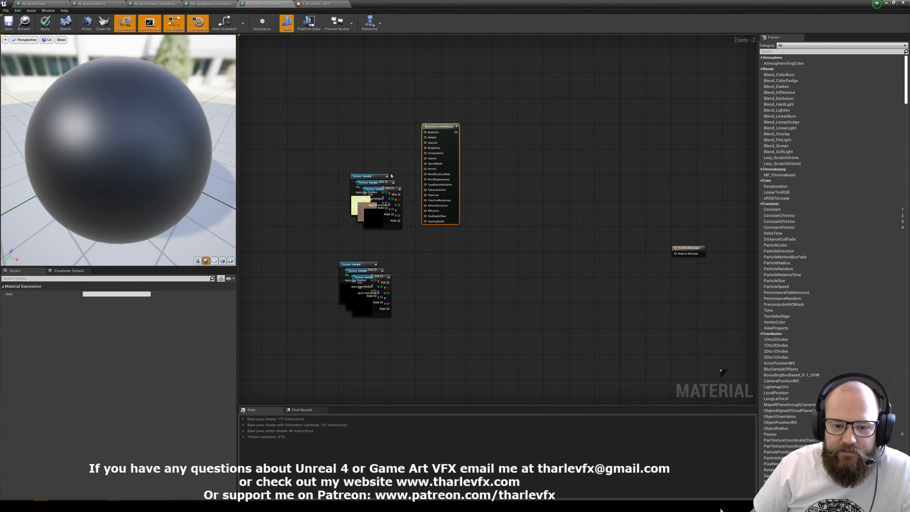
# Stack the brick texture samples in a column ordered color, normal and packed mask.
pyautogui.moveTo(375, 189); pyautogui.dragTo(312, 124)
pyautogui.moveTo(363, 213); pyautogui.dragTo(306, 109)
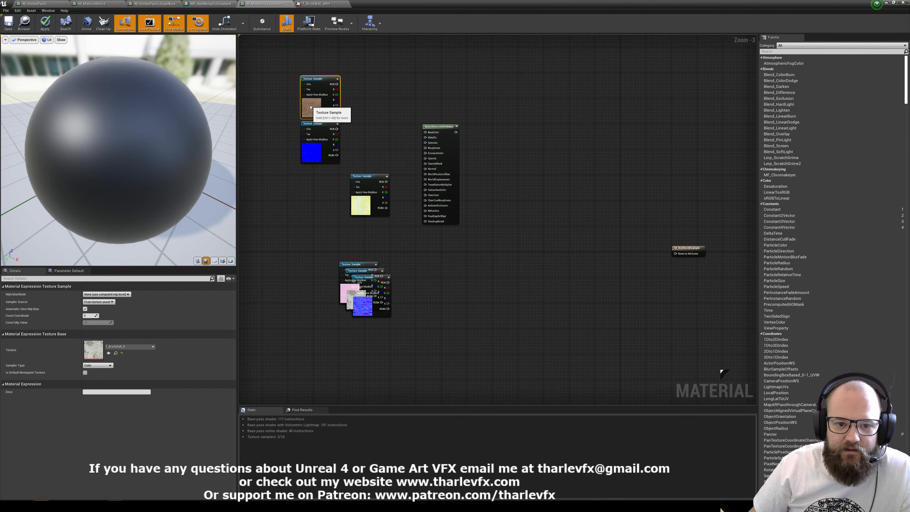
pyautogui.moveTo(362, 204); pyautogui.dragTo(313, 196)
pyautogui.click(360, 168)
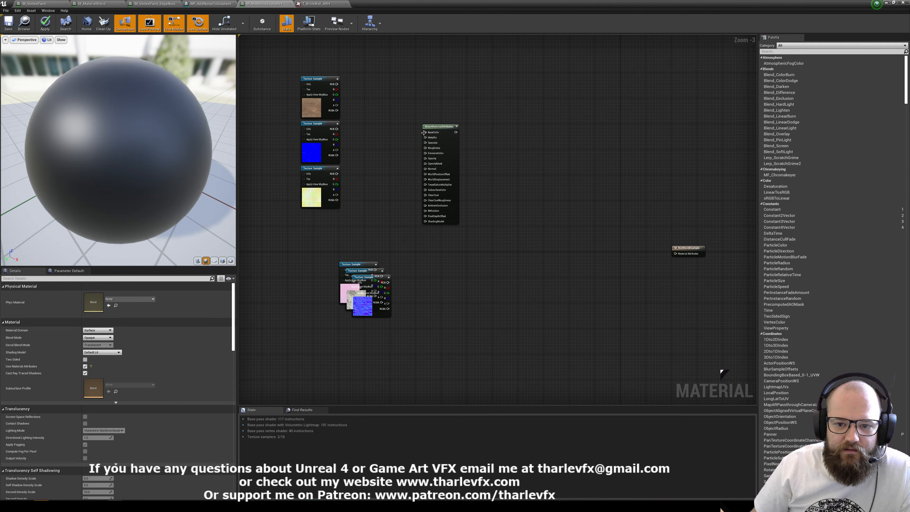
# Wire the brick color to BaseColor, normal to Normal, and the packed mask's R, G, B to AmbientOcclusion, Roughness and WorldDisplacement.
pyautogui.moveTo(336, 87); pyautogui.dragTo(336, 85)
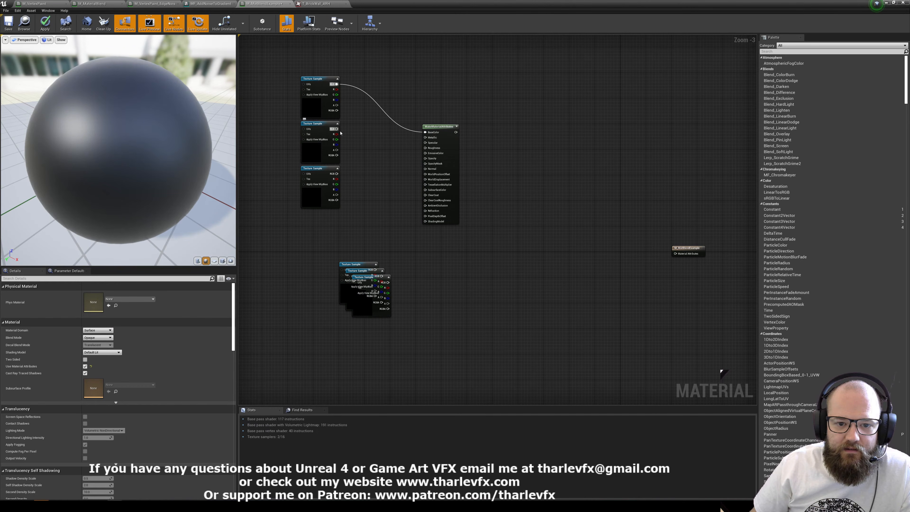
pyautogui.moveTo(337, 129); pyautogui.dragTo(425, 168)
pyautogui.moveTo(425, 205); pyautogui.dragTo(426, 147)
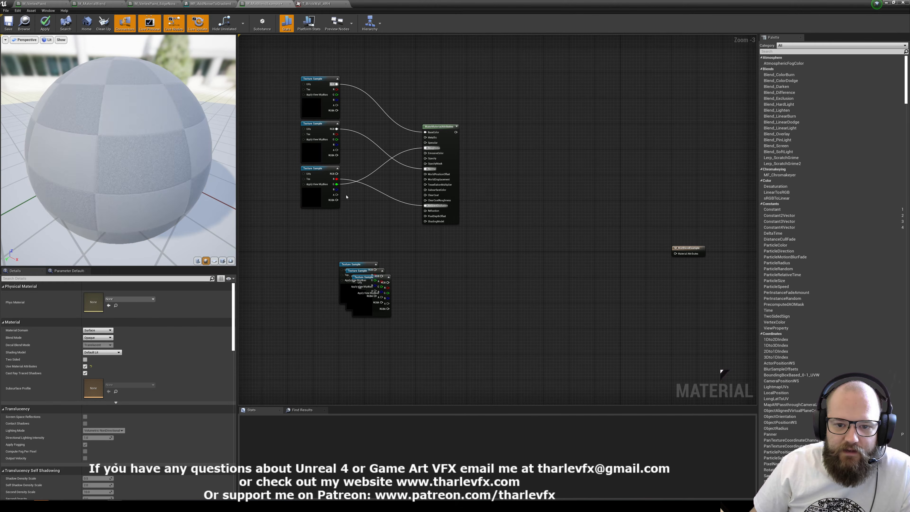
pyautogui.moveTo(337, 189); pyautogui.dragTo(426, 164)
pyautogui.moveTo(440, 133); pyautogui.dragTo(394, 181)
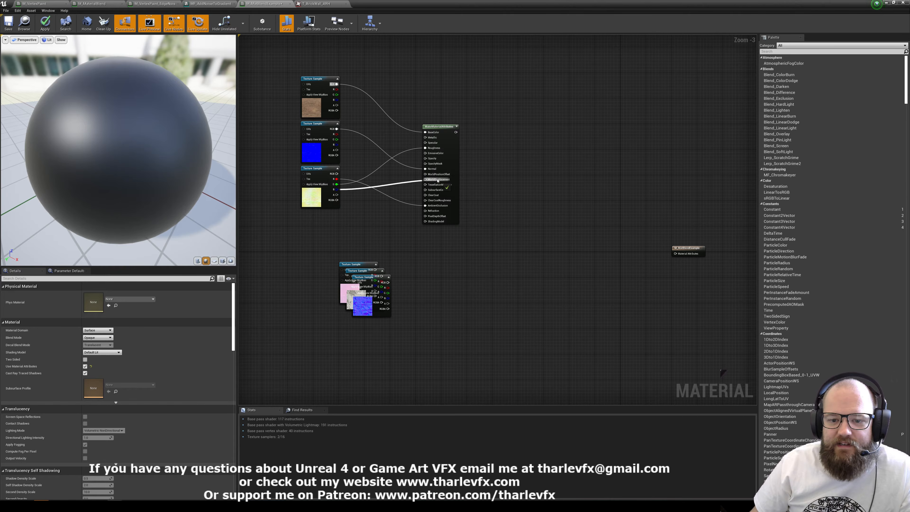
pyautogui.moveTo(436, 182); pyautogui.dragTo(436, 180)
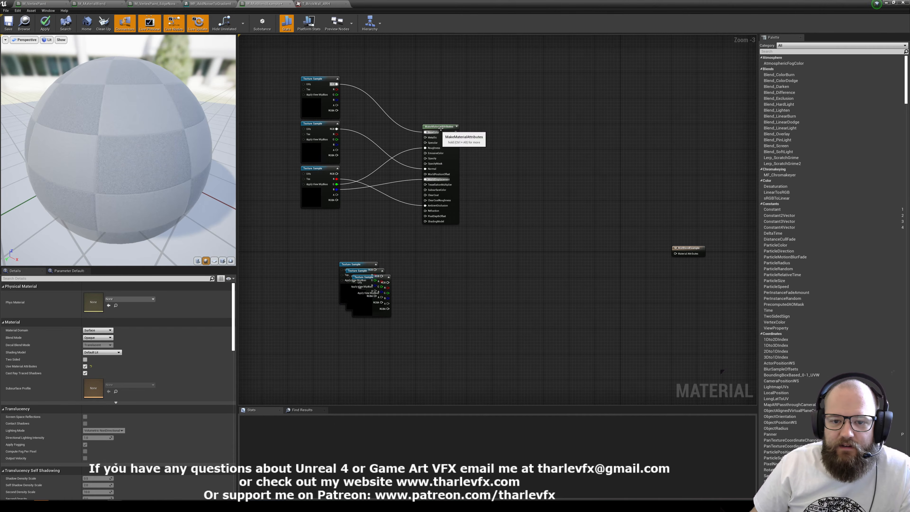
# Move the MakeMaterialAttributes node closer to the brick samples and stack the plaster samples in a column below.
pyautogui.moveTo(441, 129); pyautogui.dragTo(387, 93)
pyautogui.click(425, 106)
pyautogui.moveTo(353, 211); pyautogui.dragTo(436, 211, button='right')
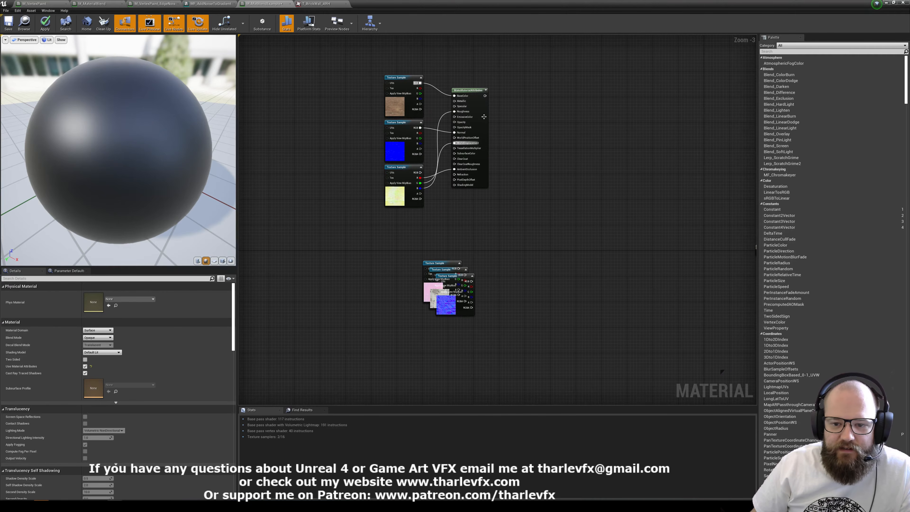
pyautogui.moveTo(465, 285); pyautogui.dragTo(417, 349)
pyautogui.moveTo(444, 297); pyautogui.dragTo(406, 321)
pyautogui.click(436, 323)
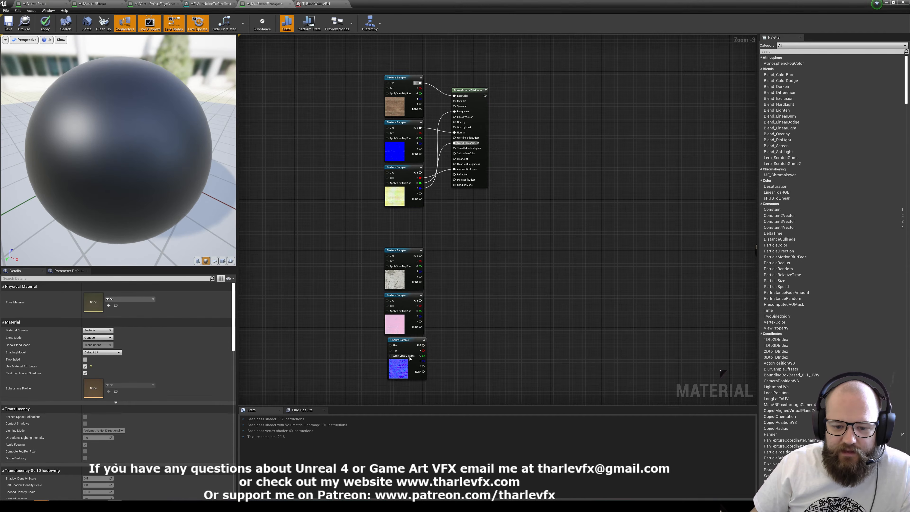
pyautogui.moveTo(403, 368); pyautogui.dragTo(400, 369)
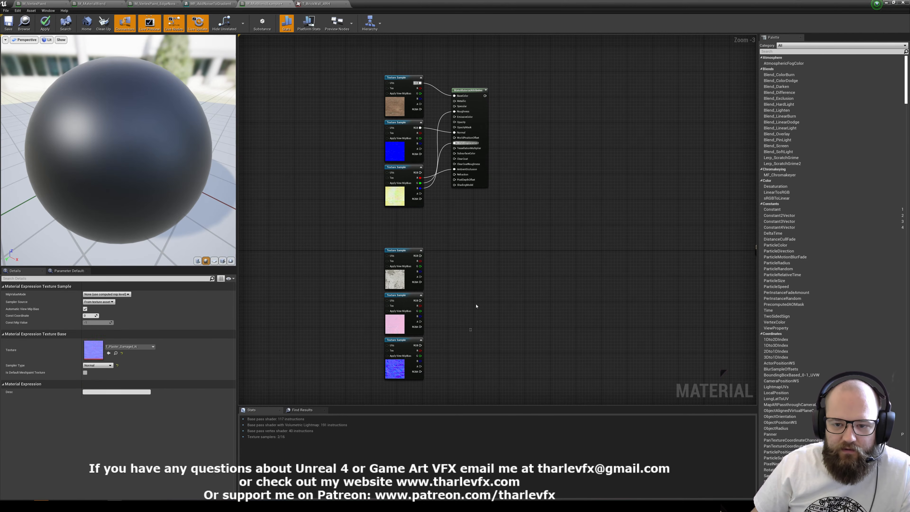
pyautogui.click(475, 305)
# Duplicate the MakeMaterialAttributes node and place the copy beside the plaster texture samples.
pyautogui.click(479, 182)
pyautogui.hotkey('ctrl', 'w')
pyautogui.moveTo(506, 197); pyautogui.dragTo(467, 257)
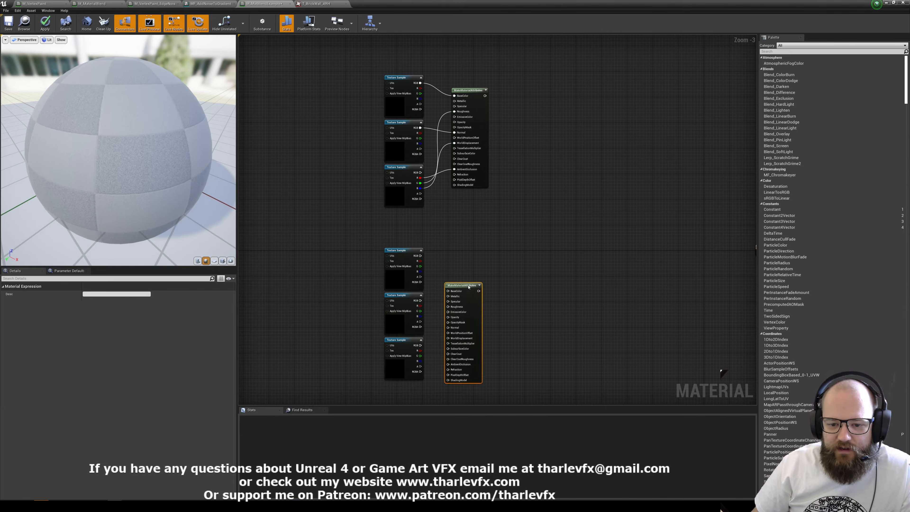
# Connect the plaster color RGB to BaseColor and the plaster normal RGB to Normal on the second MakeMaterialAttributes node.
pyautogui.moveTo(449, 255); pyautogui.dragTo(460, 208, button='right')
pyautogui.scroll(3, 460, 207)
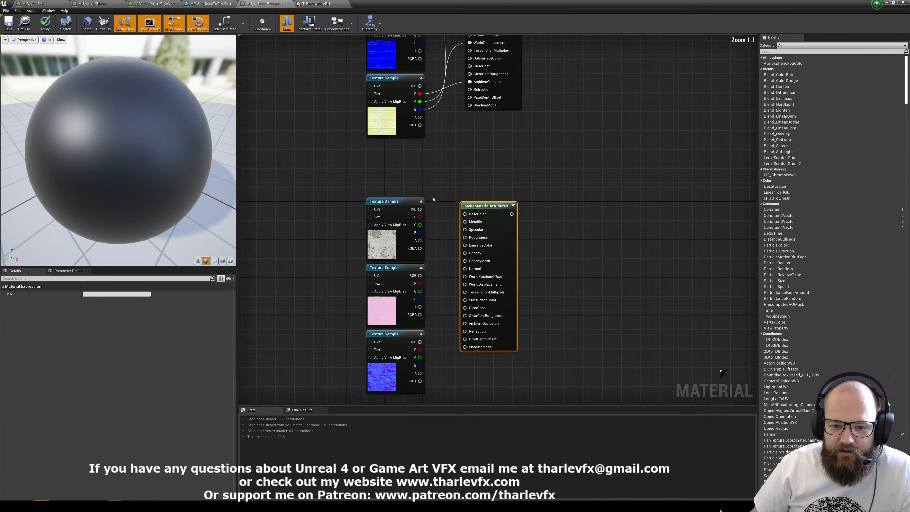
pyautogui.click(433, 199)
pyautogui.moveTo(467, 214); pyautogui.dragTo(466, 214)
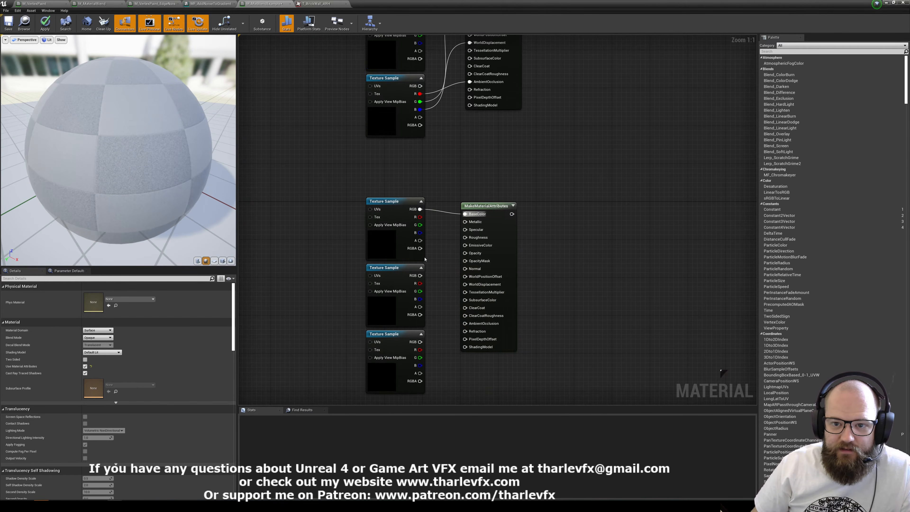
pyautogui.moveTo(424, 258); pyautogui.dragTo(446, 199, button='right')
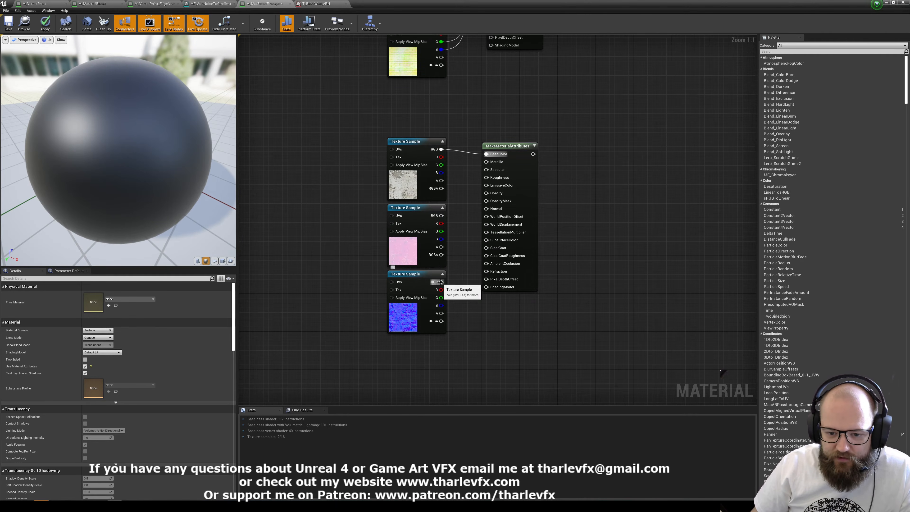
pyautogui.moveTo(441, 281); pyautogui.dragTo(497, 215)
# Reorder the plaster samples so the packed mask sits below the normal map, and close the gap under the color sample.
pyautogui.moveTo(409, 246); pyautogui.dragTo(387, 240)
pyautogui.moveTo(395, 298); pyautogui.dragTo(401, 279)
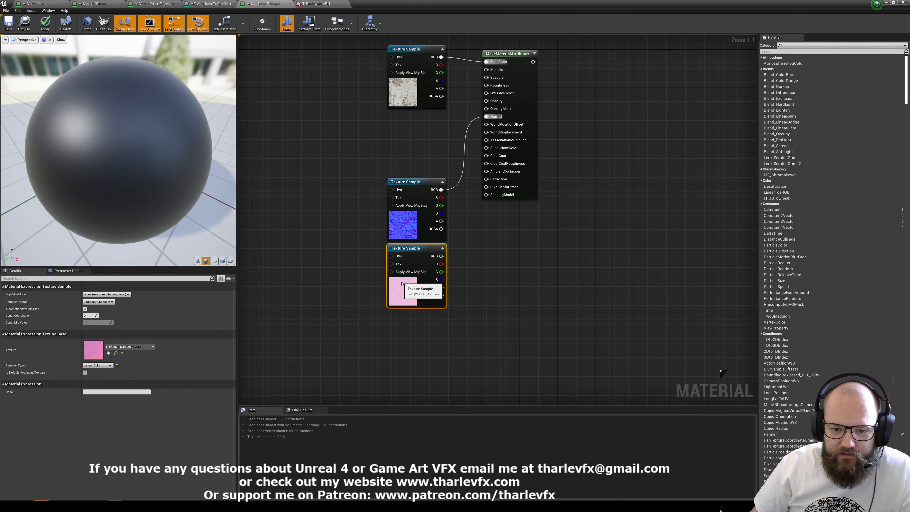
pyautogui.moveTo(367, 201); pyautogui.dragTo(415, 292)
pyautogui.moveTo(415, 294); pyautogui.dragTo(414, 230)
pyautogui.click(468, 183)
# Wire the plaster packed mask's R to AmbientOcclusion, G to Roughness and B to WorldDisplacement.
pyautogui.moveTo(469, 182); pyautogui.dragTo(437, 283, button='right')
pyautogui.moveTo(410, 299); pyautogui.dragTo(451, 186)
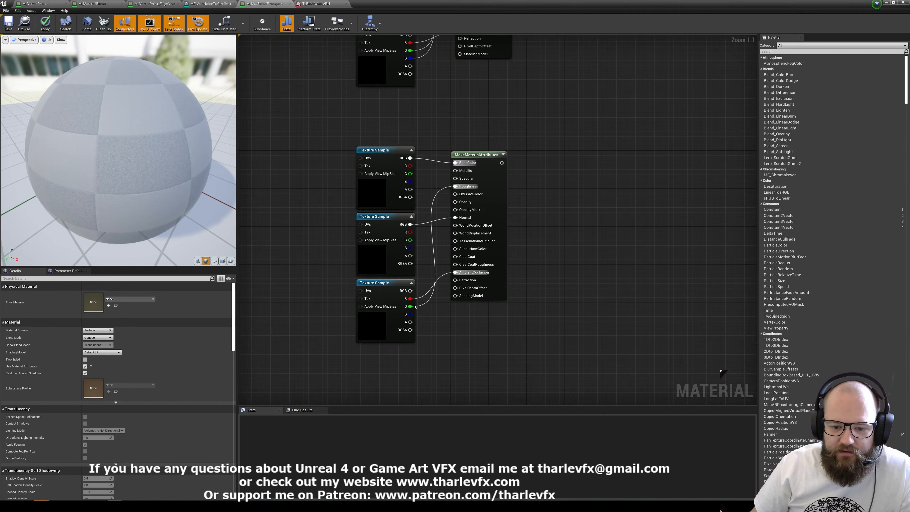
pyautogui.moveTo(410, 314); pyautogui.dragTo(455, 233)
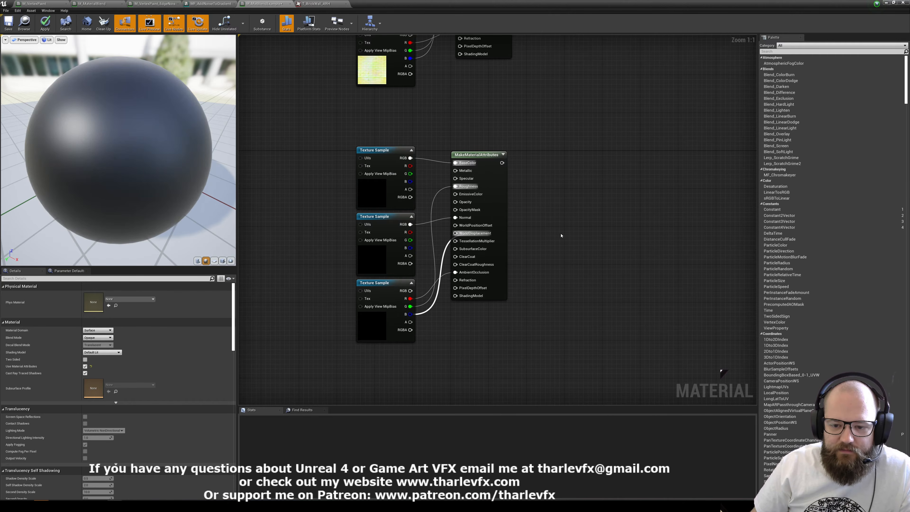
# Add a LinearInterpolate node beyond the two MakeMaterialAttributes nodes.
pyautogui.scroll(-1, 571, 147)
pyautogui.moveTo(571, 146); pyautogui.dragTo(515, 237, button='right')
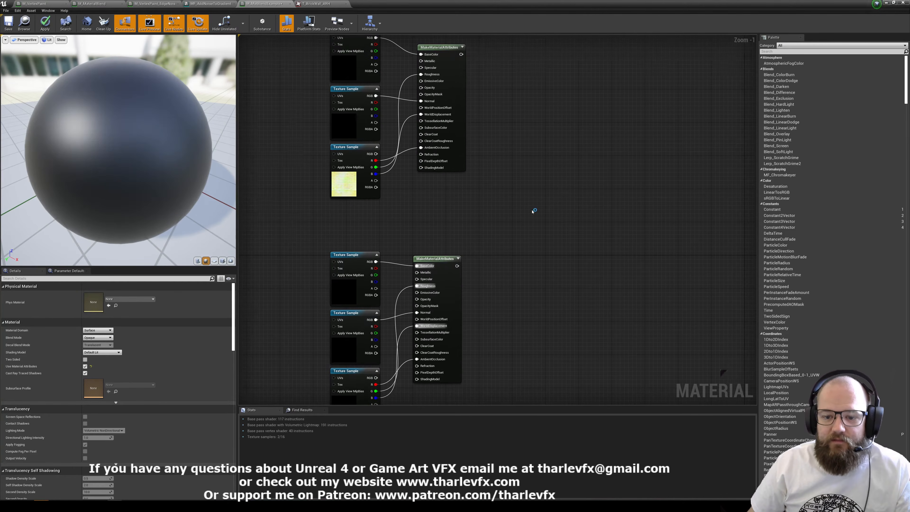
pyautogui.moveTo(537, 186); pyautogui.dragTo(530, 190, button='right')
pyautogui.rightClick(531, 190)
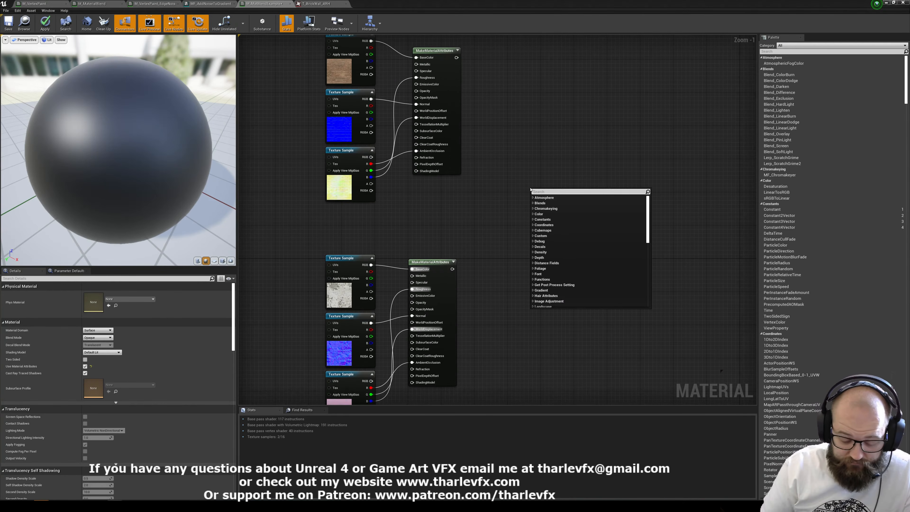
pyautogui.write('lerp')
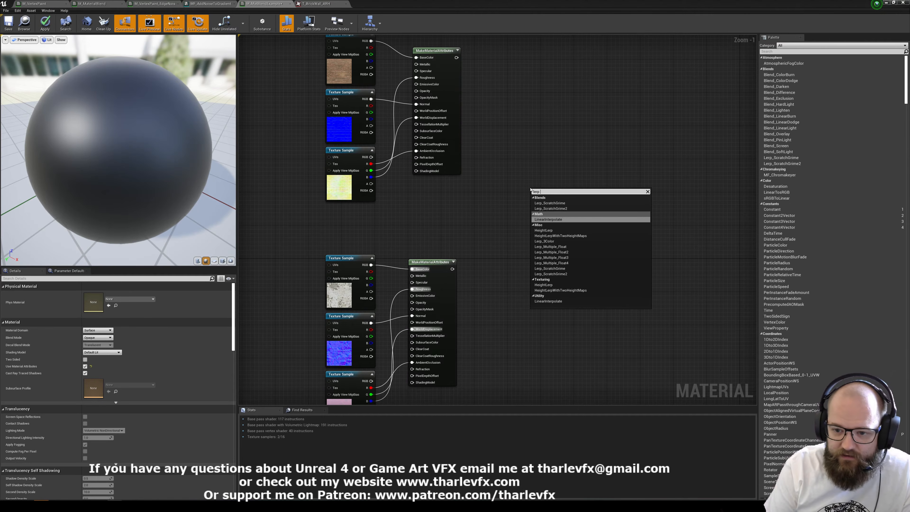
pyautogui.press('Return')
pyautogui.moveTo(548, 191); pyautogui.dragTo(555, 130)
pyautogui.rightClick(542, 191)
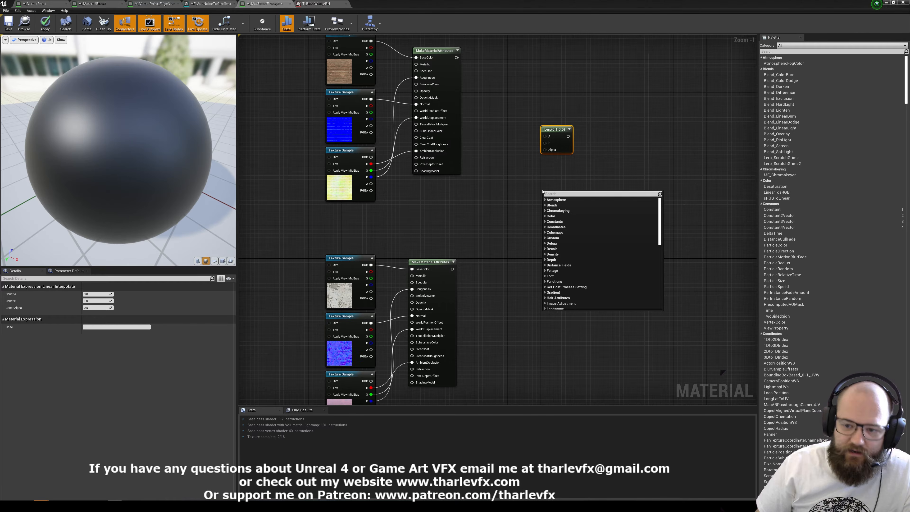
pyautogui.click(519, 80)
# Add a BlendMaterialAttributes node with the brick attributes connected to A and the plaster attributes to B.
pyautogui.moveTo(457, 58); pyautogui.dragTo(555, 178)
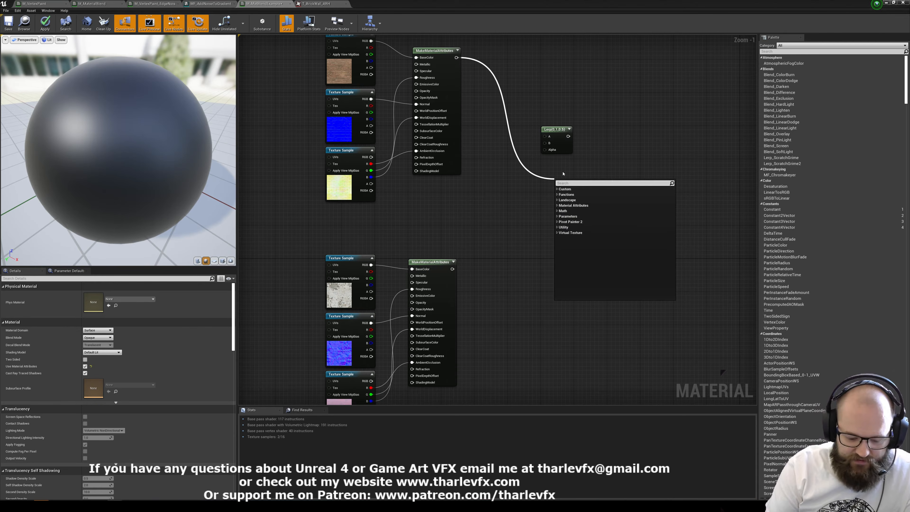
pyautogui.write('blend')
pyautogui.click(575, 194)
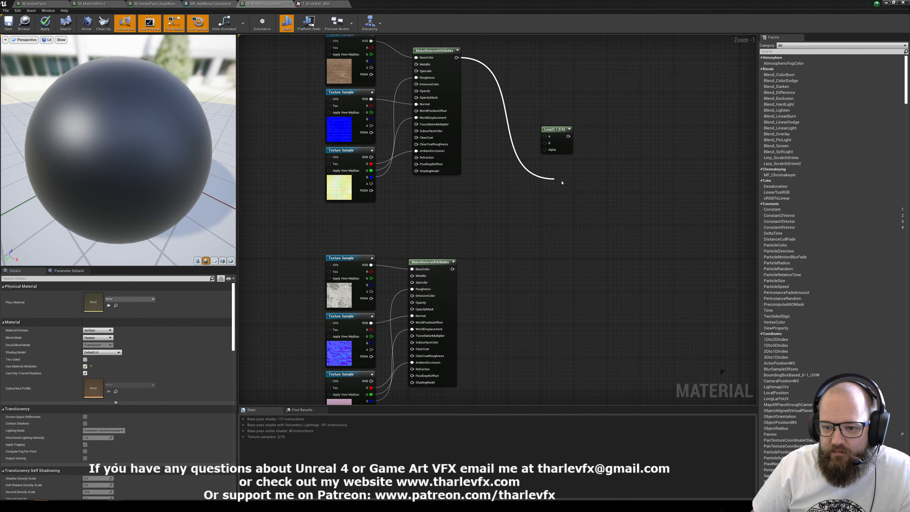
pyautogui.moveTo(573, 183); pyautogui.dragTo(452, 269)
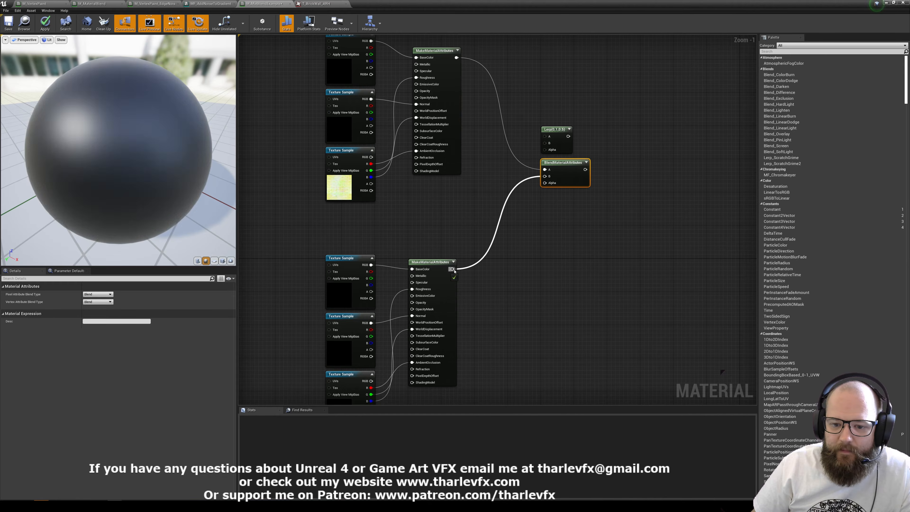
# Delete the unused Lerp node and connect a new scalar parameter to the BlendMaterialAttributes Alpha input.
pyautogui.click(558, 138)
pyautogui.press('Delete')
pyautogui.press('s')
pyautogui.click(530, 197)
pyautogui.moveTo(549, 211); pyautogui.dragTo(553, 183)
# Connect the BlendMaterialAttributes output to the material's Material Attributes input.
pyautogui.rightClick(584, 170)
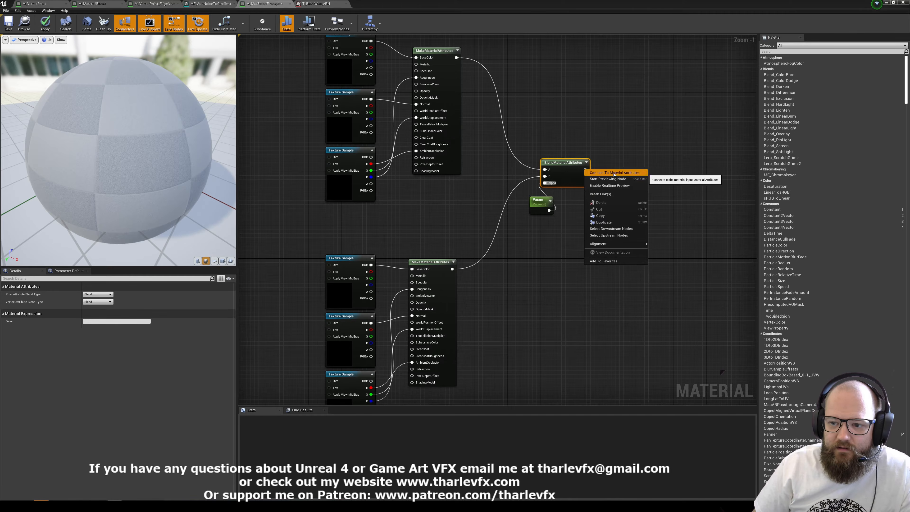
pyautogui.click(614, 173)
pyautogui.scroll(-4, 650, 152)
pyautogui.moveTo(546, 331); pyautogui.dragTo(552, 252, button='right')
pyautogui.scroll(1, 551, 253)
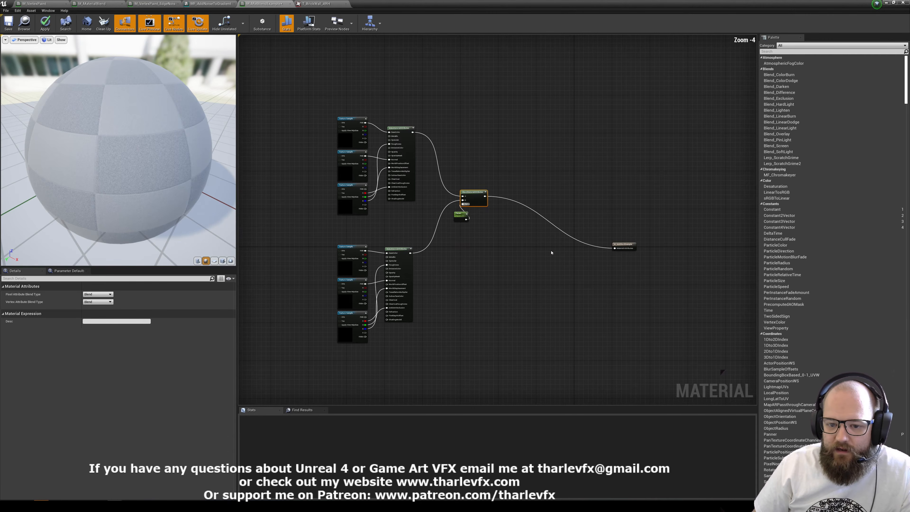
# Align the material output node with the blend node, apply the material, and shrink the editor window so the level's wall is visible.
pyautogui.moveTo(622, 244); pyautogui.dragTo(630, 195)
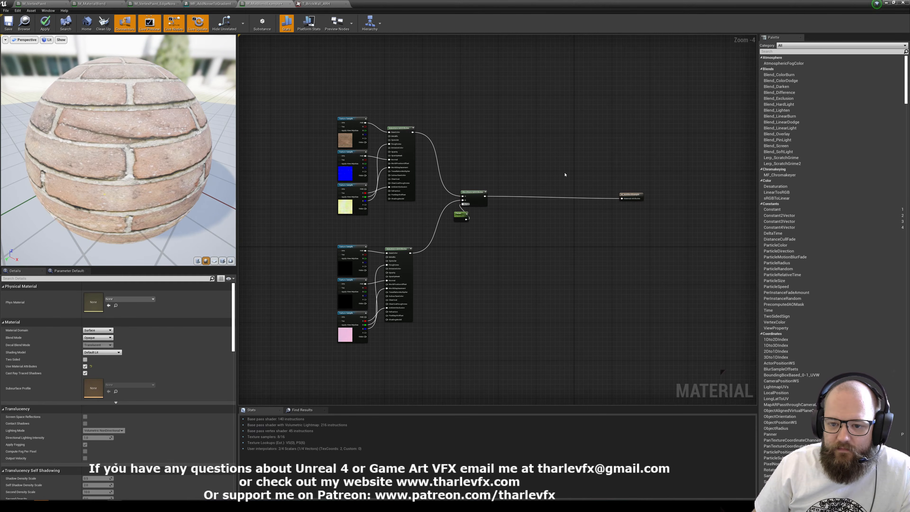
pyautogui.click(44, 23)
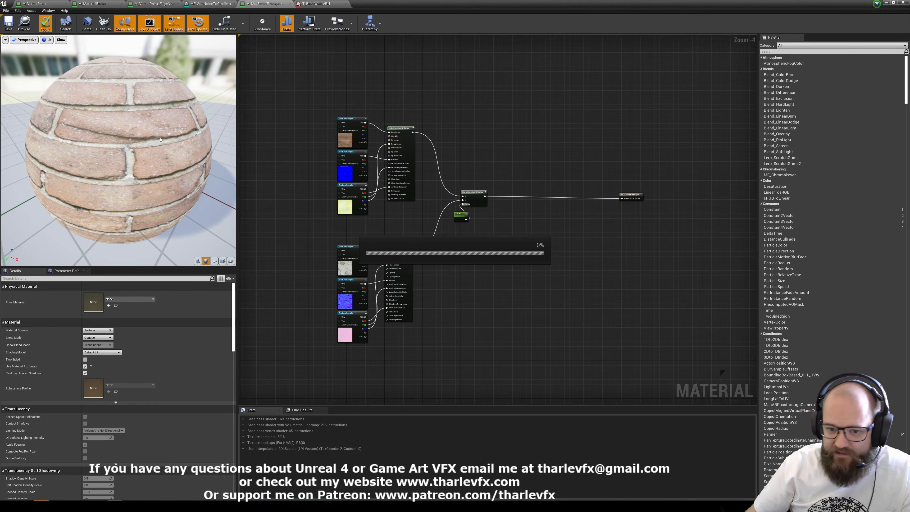
pyautogui.click(893, 3)
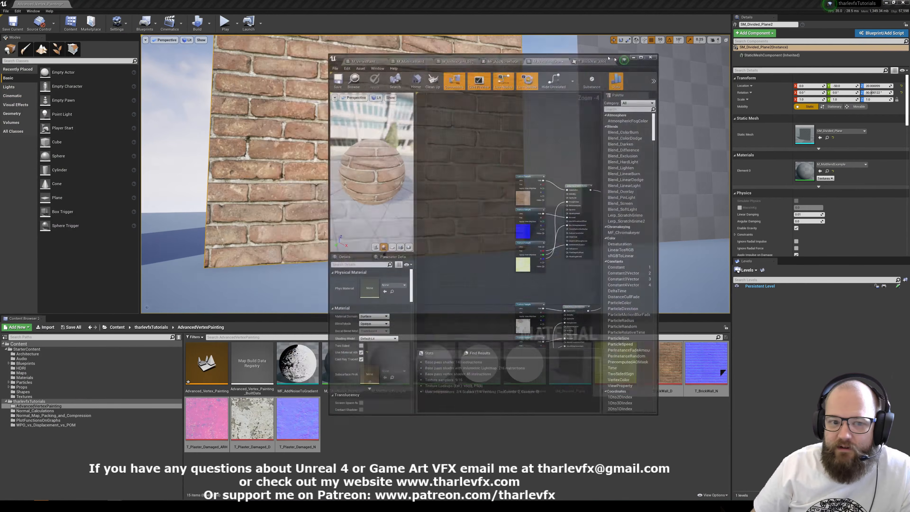
pyautogui.moveTo(694, 147); pyautogui.dragTo(502, 86, button='right')
# Try default values of 1 and 0.5 on the scalar parameter driving the blend Alpha and inspect the wall.
pyautogui.click(581, 223)
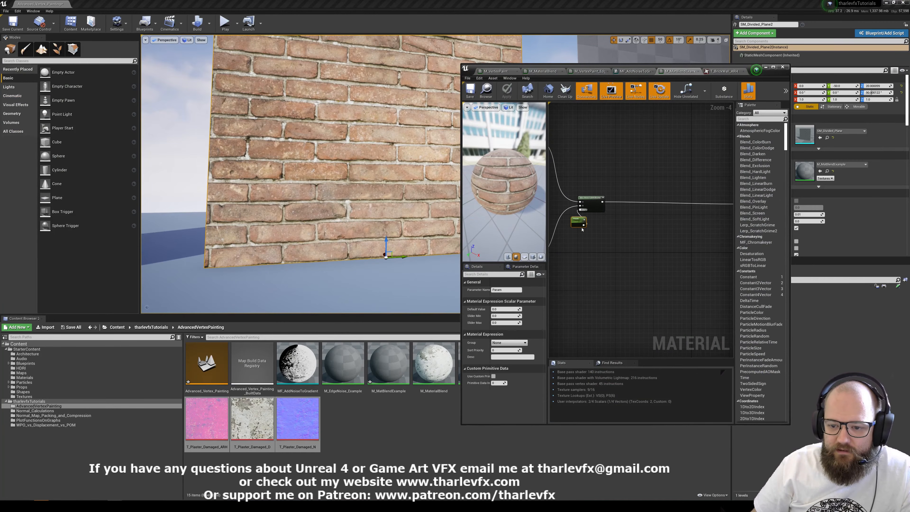
pyautogui.click(506, 309)
pyautogui.write('1')
pyautogui.press('Return')
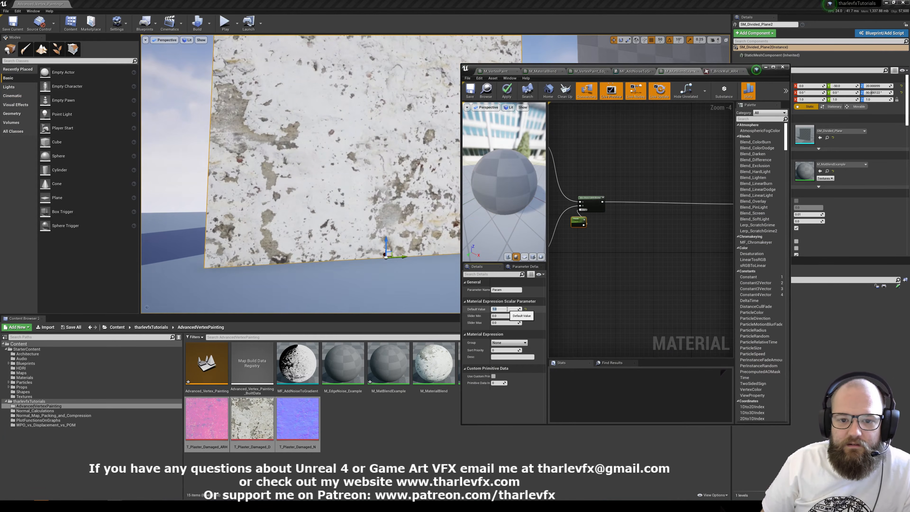
pyautogui.write('.5')
pyautogui.press('Return')
pyautogui.moveTo(579, 235); pyautogui.dragTo(678, 260, button='right')
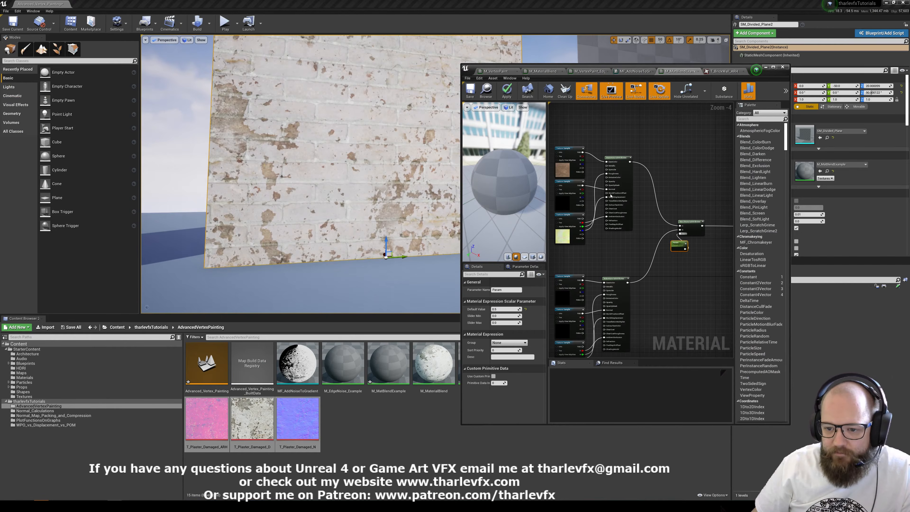
pyautogui.press('w')
pyautogui.moveTo(360, 146)
pyautogui.mouseDown(button='right')
pyautogui.moveTo(368, 154)
pyautogui.moveTo(351, 146)
pyautogui.moveTo(361, 145)
pyautogui.mouseUp(button='right')
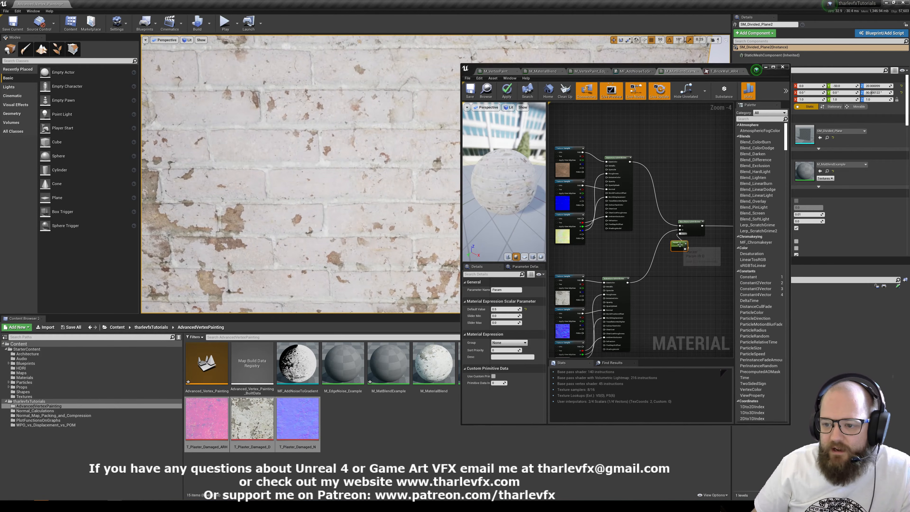
# Maximize the material editor and delete the scalar parameter connected to the BlendMaterialAttributes Alpha input.
pyautogui.click(774, 68)
pyautogui.scroll(5, 530, 204)
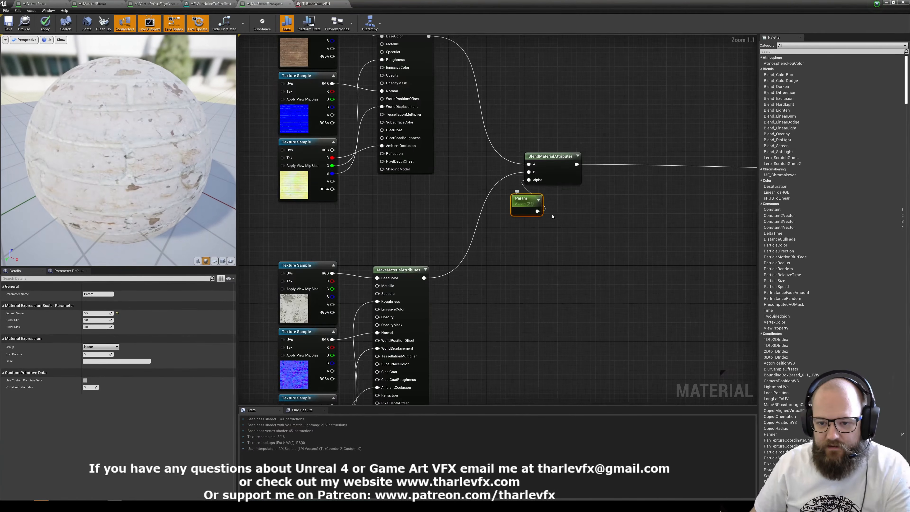
pyautogui.press('Delete')
pyautogui.rightClick(530, 205)
pyautogui.write('bel')
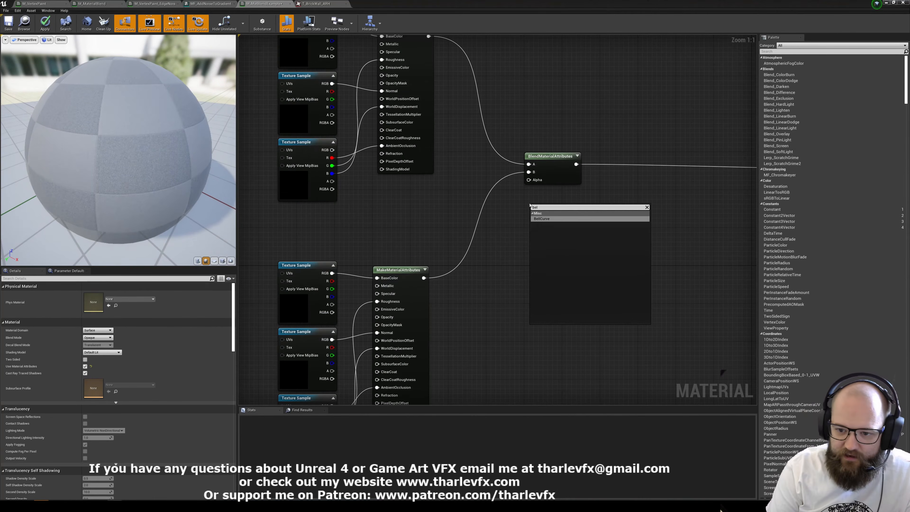
pyautogui.press('BackSpace')
pyautogui.press('BackSpace')
pyautogui.write('lend mat')
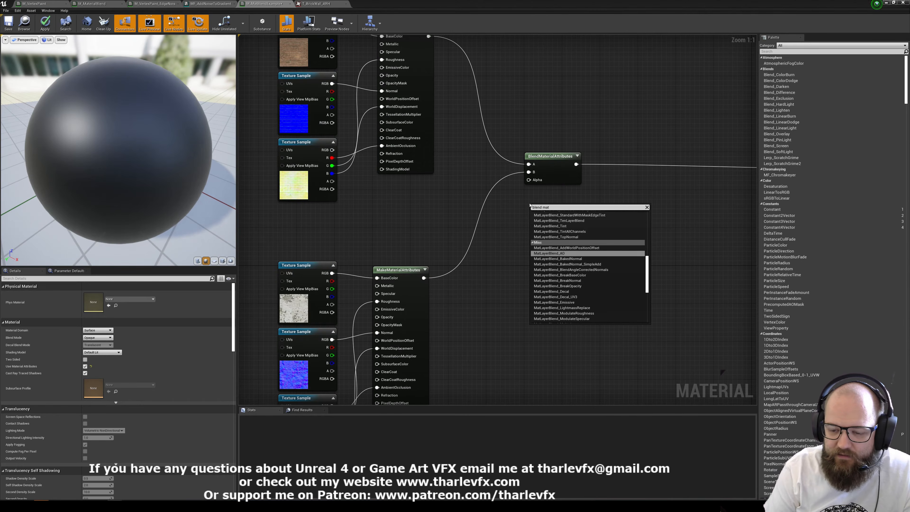
pyautogui.click(580, 124)
pyautogui.moveTo(472, 52); pyautogui.dragTo(453, 120, button='right')
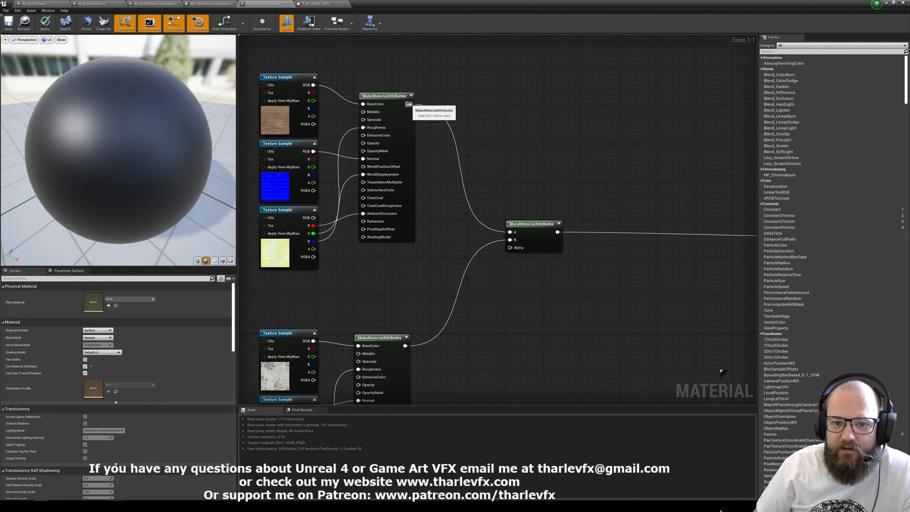
pyautogui.moveTo(409, 104); pyautogui.dragTo(492, 107)
pyautogui.write('heih')
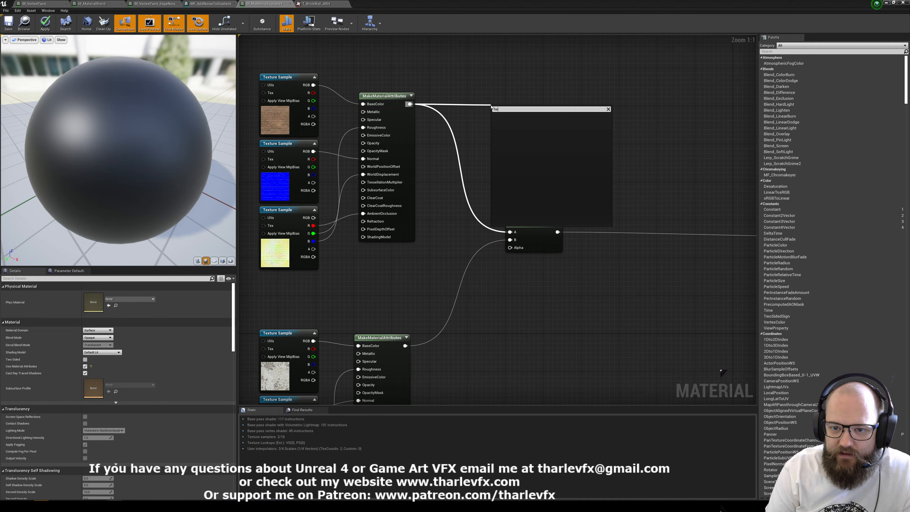
pyautogui.press('Escape')
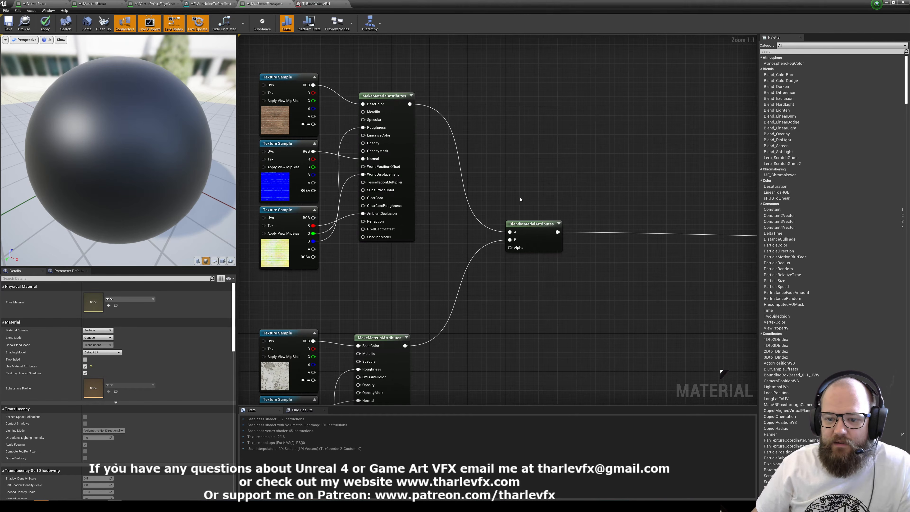
# Add a HeightLerp node just below the BlendMaterialAttributes node.
pyautogui.moveTo(543, 247); pyautogui.dragTo(572, 238)
pyautogui.rightClick(533, 261)
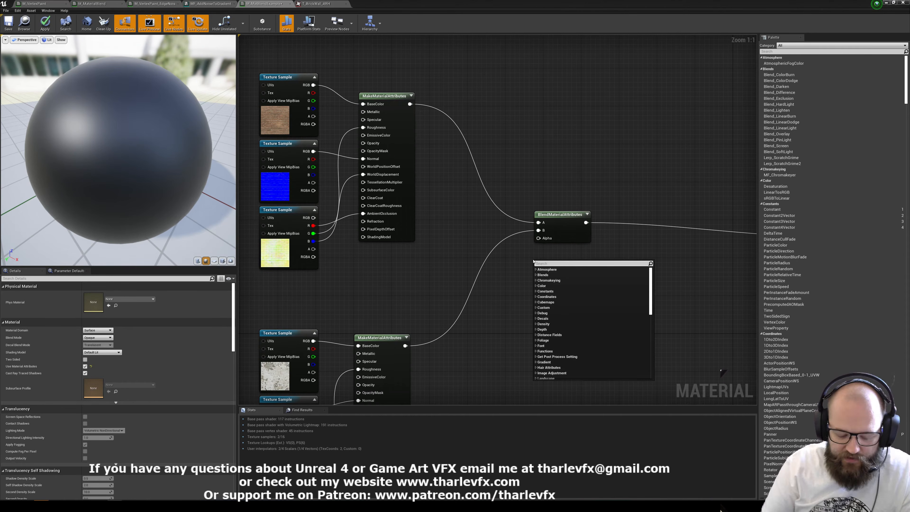
pyautogui.write('hei')
pyautogui.press('Return')
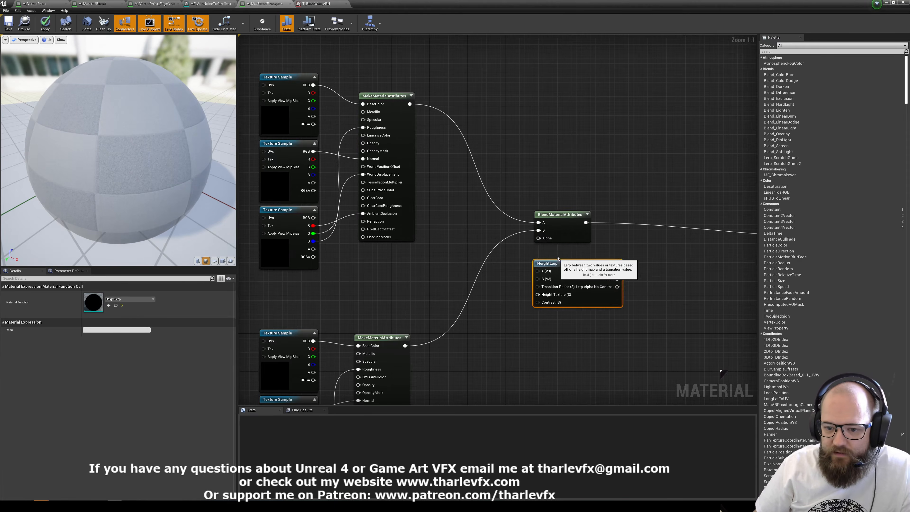
pyautogui.moveTo(538, 260); pyautogui.dragTo(491, 146)
pyautogui.click(491, 146)
pyautogui.click(587, 258)
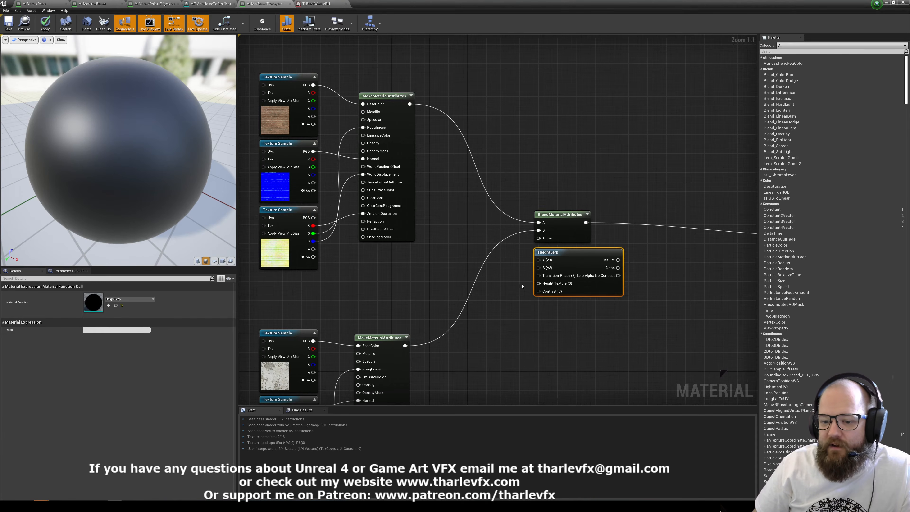
# Reposition the HeightLerp node ahead of the BlendMaterialAttributes node, leaving room for its connections.
pyautogui.click(550, 319)
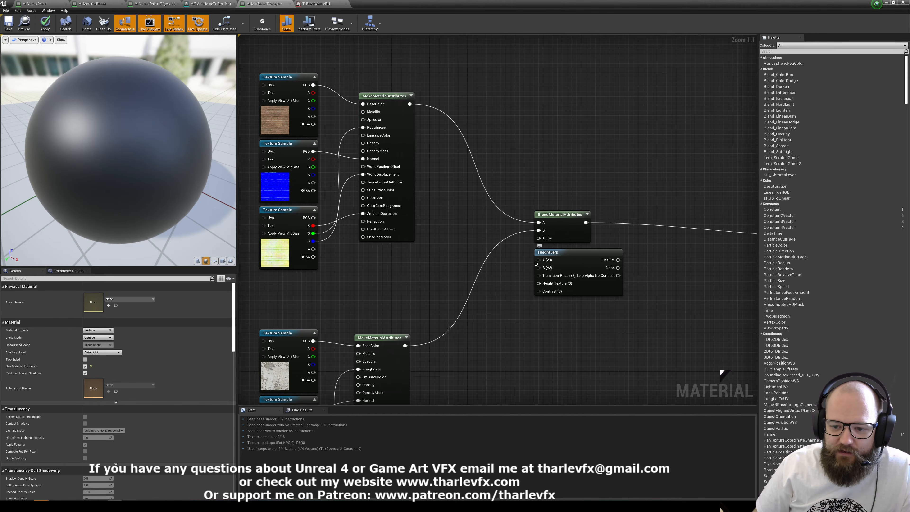
pyautogui.moveTo(565, 265); pyautogui.dragTo(528, 284)
pyautogui.moveTo(443, 293); pyautogui.dragTo(463, 265, button='right')
pyautogui.click(463, 265)
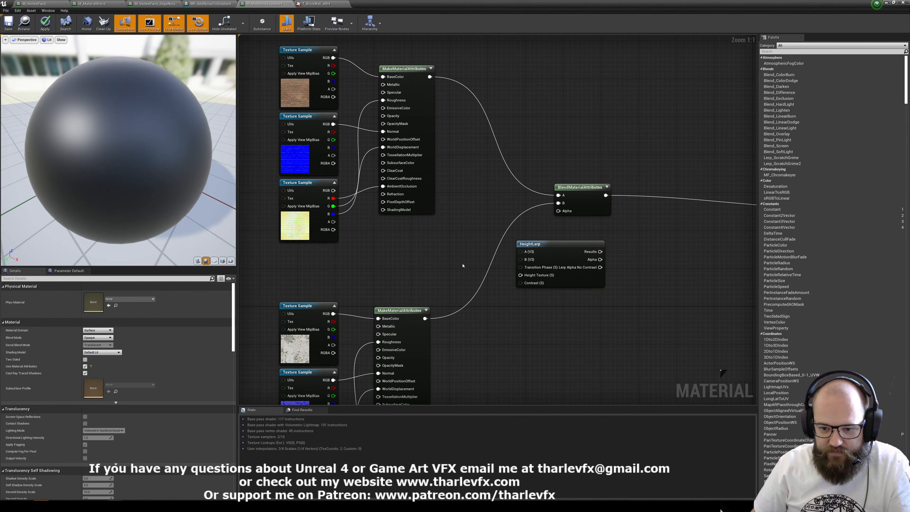
pyautogui.click(544, 247)
pyautogui.moveTo(558, 252)
pyautogui.mouseDown()
pyautogui.moveTo(554, 257)
pyautogui.moveTo(568, 245)
pyautogui.mouseUp()
pyautogui.click(455, 229)
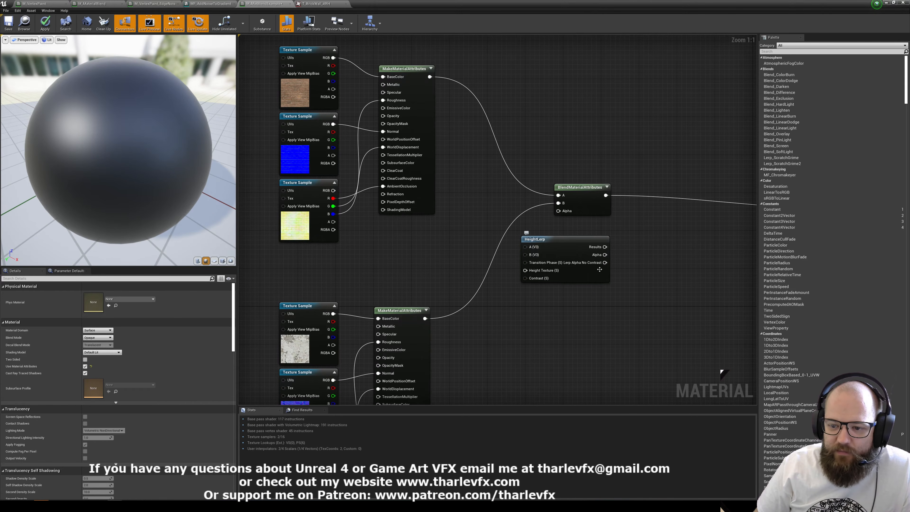
pyautogui.moveTo(563, 248); pyautogui.dragTo(481, 238)
# Connect HeightLerp's Alpha output to the BlendMaterialAttributes Alpha, and the packed brick texture's blue channel to Height Texture.
pyautogui.moveTo(565, 211); pyautogui.dragTo(524, 242)
pyautogui.click(542, 249)
pyautogui.moveTo(333, 214); pyautogui.dragTo(483, 266)
pyautogui.click(333, 216)
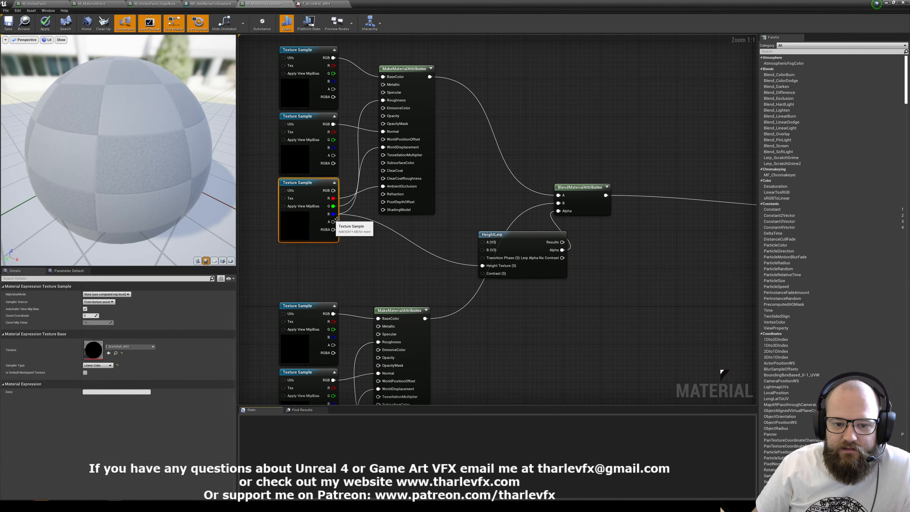
pyautogui.click(512, 163)
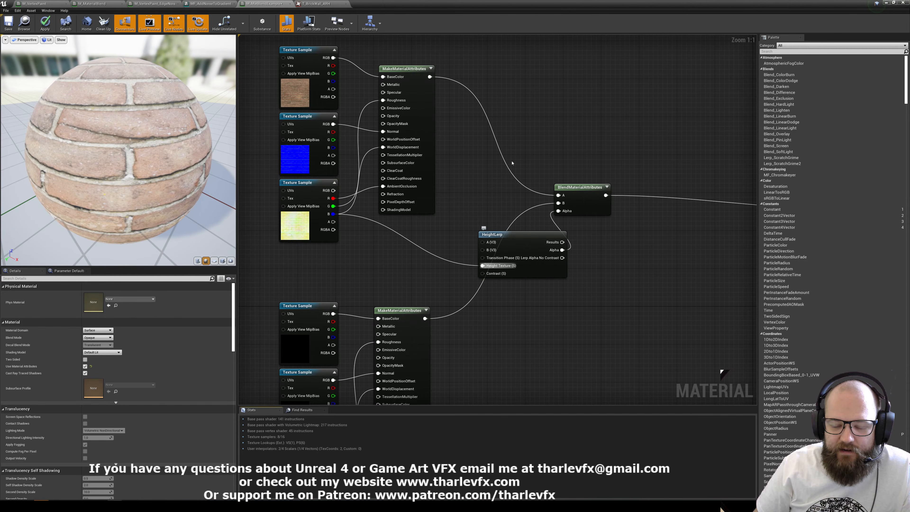
pyautogui.scroll(-4, 467, 128)
pyautogui.scroll(4, 440, 253)
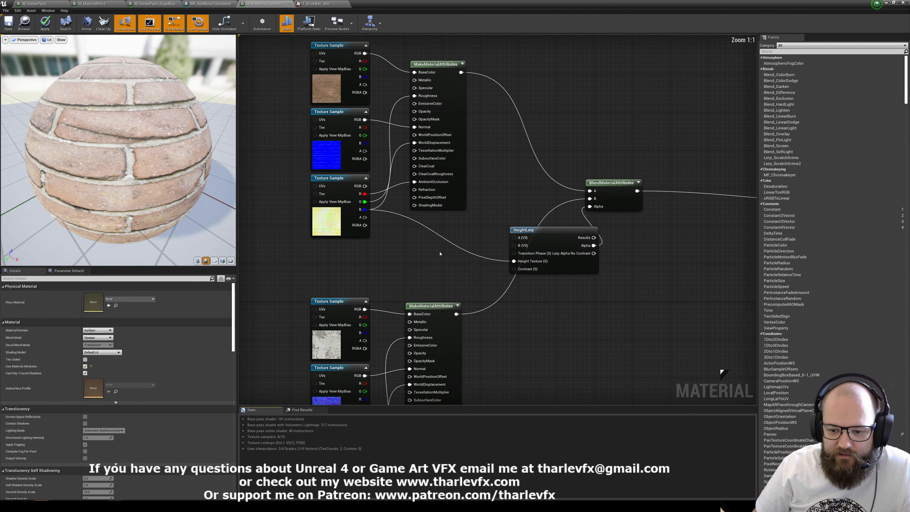
# Add two scalar parameters and connect them to HeightLerp's Transition Phase and Contrast inputs.
pyautogui.press('s')
pyautogui.click(448, 235)
pyautogui.write('s')
pyautogui.click(446, 263)
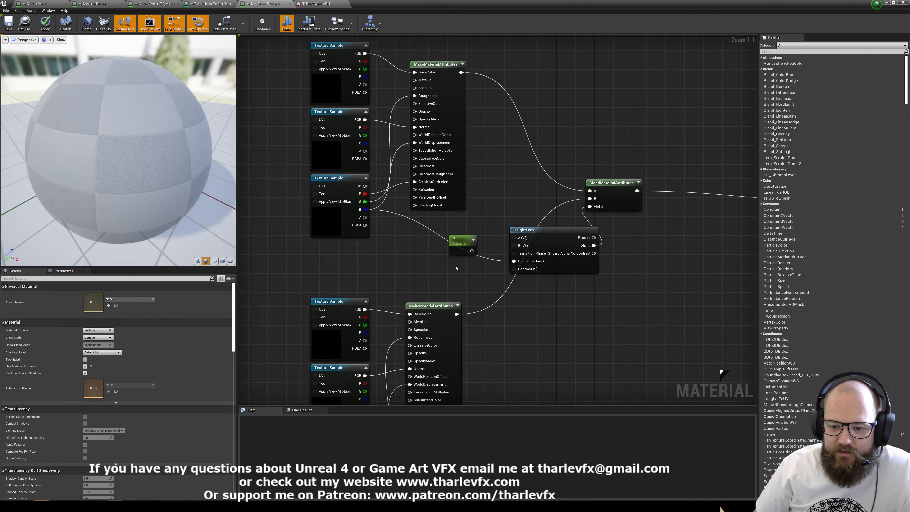
pyautogui.press('s')
pyautogui.click(450, 264)
pyautogui.moveTo(472, 283); pyautogui.dragTo(514, 253)
# Name the Transition Phase parameter Transition and the other parameter Contrast.
pyautogui.click(461, 240)
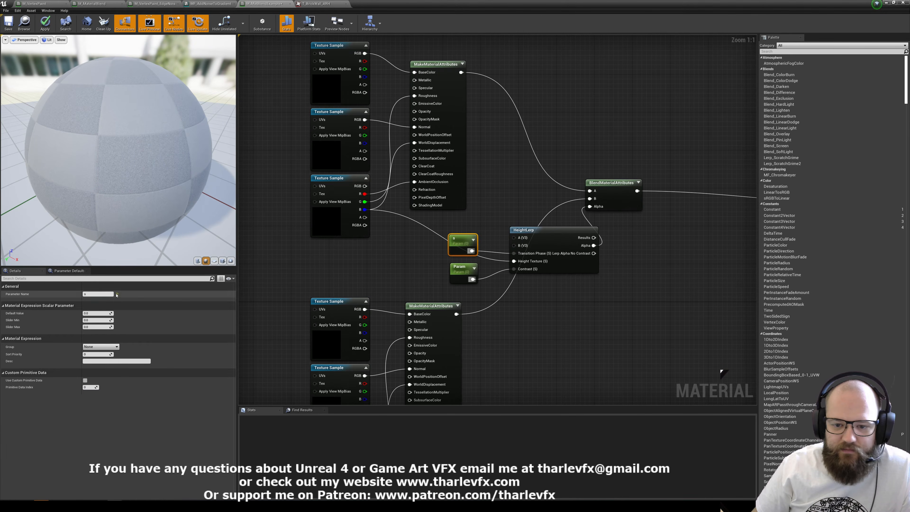
pyautogui.click(105, 294)
pyautogui.write('Transition')
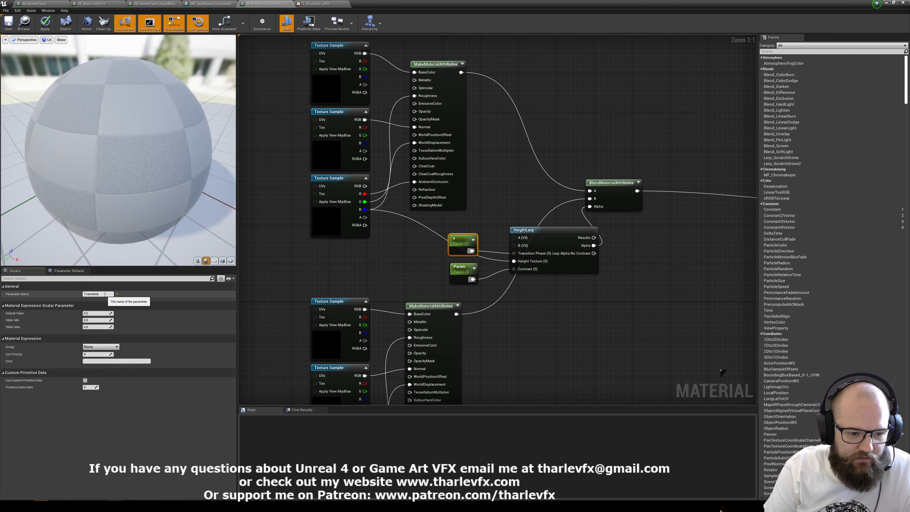
pyautogui.press('Return')
pyautogui.click(464, 271)
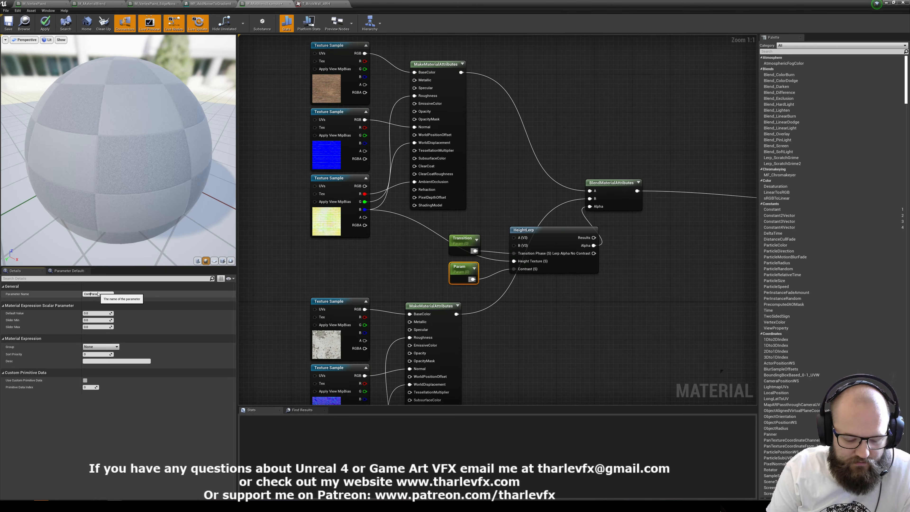
pyautogui.write('rast')
pyautogui.press('Return')
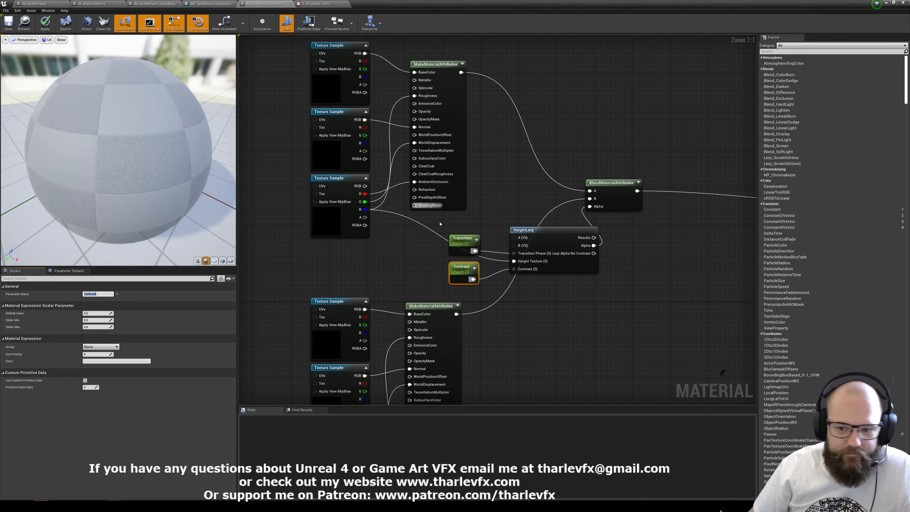
pyautogui.click(439, 224)
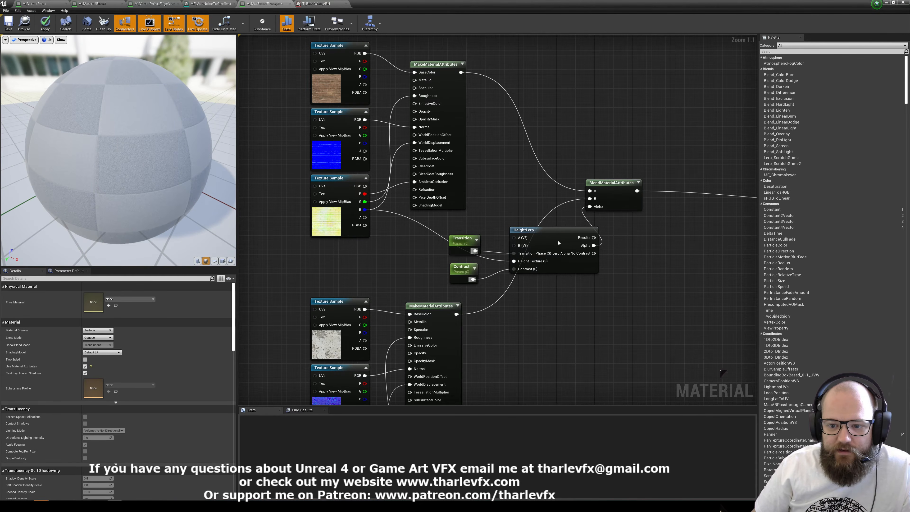
# Shift the HeightLerp node slightly closer to its parameters and apply the material.
pyautogui.click(559, 232)
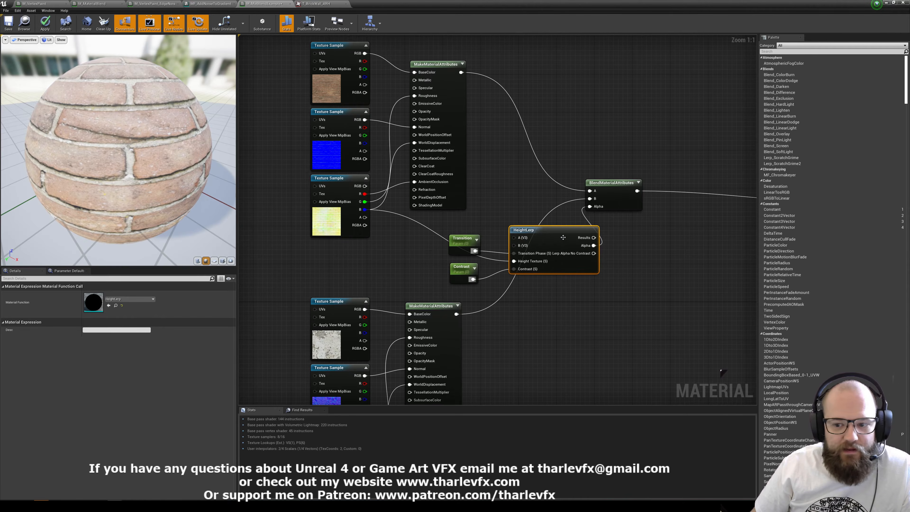
pyautogui.moveTo(553, 235); pyautogui.dragTo(544, 235)
pyautogui.click(527, 209)
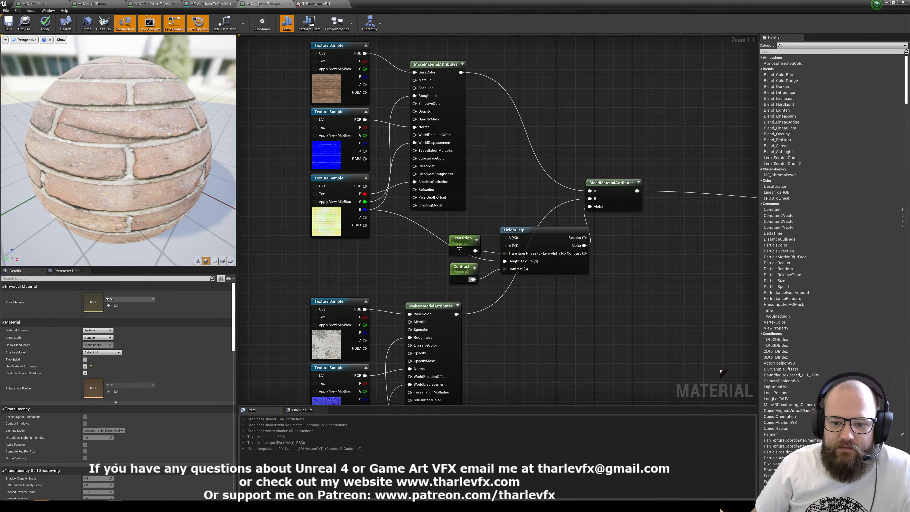
pyautogui.moveTo(431, 217); pyautogui.dragTo(473, 281)
pyautogui.click(422, 251)
pyautogui.click(45, 24)
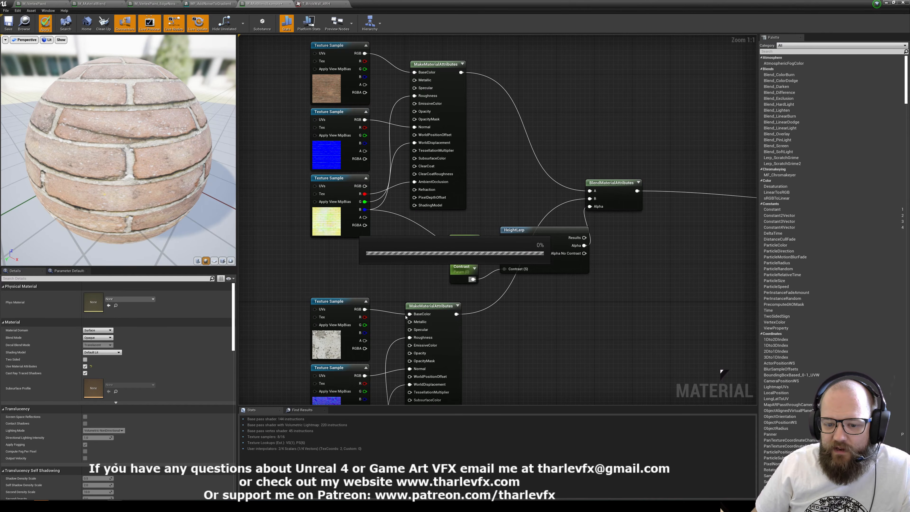
# Shrink the editor window beside the level view, set the Transition parameter's default value to 0.5, and inspect the wall.
pyautogui.click(893, 3)
pyautogui.moveTo(727, 337); pyautogui.dragTo(587, 216, button='right')
pyautogui.click(630, 190)
pyautogui.click(504, 309)
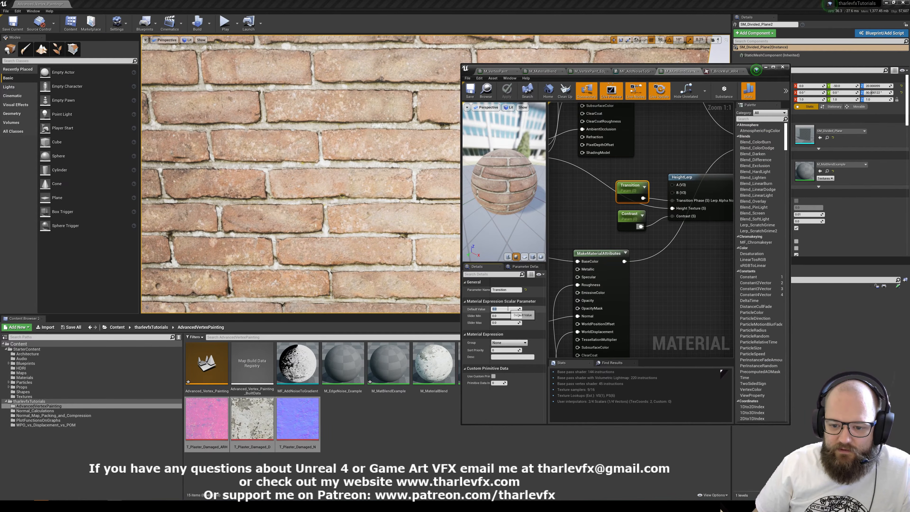
pyautogui.write('0.5')
pyautogui.press('Return')
pyautogui.press('s')
pyautogui.moveTo(373, 194); pyautogui.dragTo(352, 179, button='right')
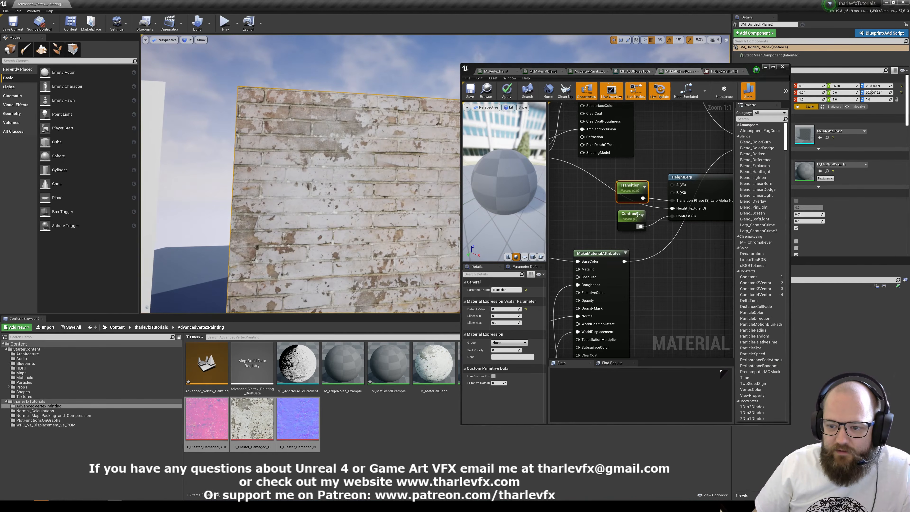
# Set the Contrast parameter's default value to 0.8.
pyautogui.click(631, 215)
pyautogui.click(508, 308)
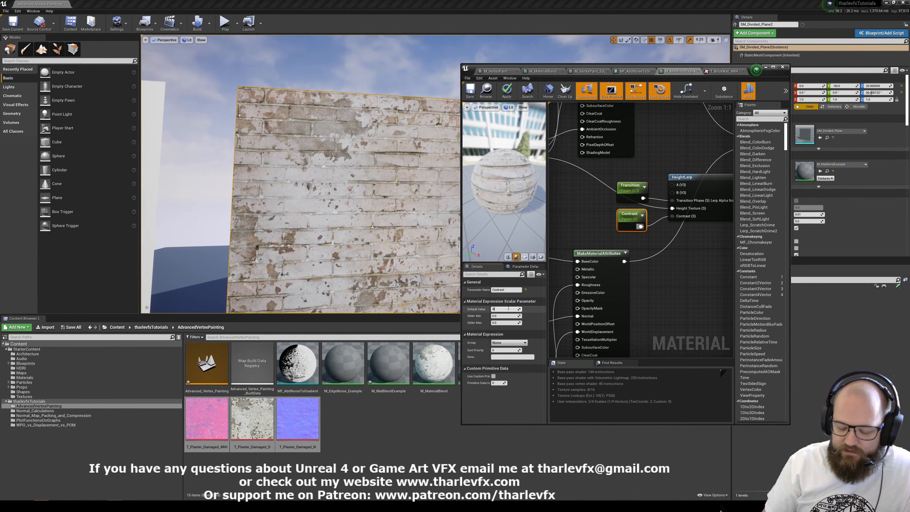
pyautogui.write('8')
pyautogui.press('Return')
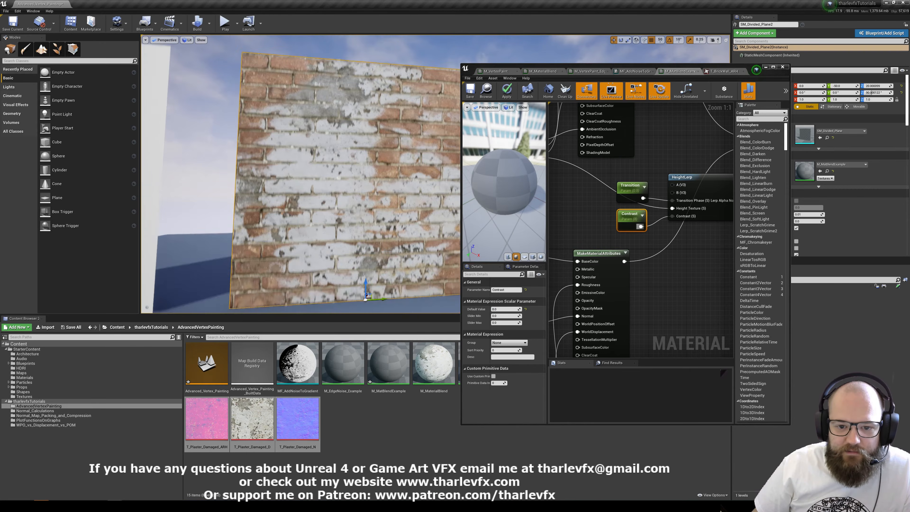
# Replace the Transition parameter with a Vertex Color node, wire its red channel into HeightLerp's Transition Phase, and save the material.
pyautogui.moveTo(407, 178); pyautogui.dragTo(407, 151)
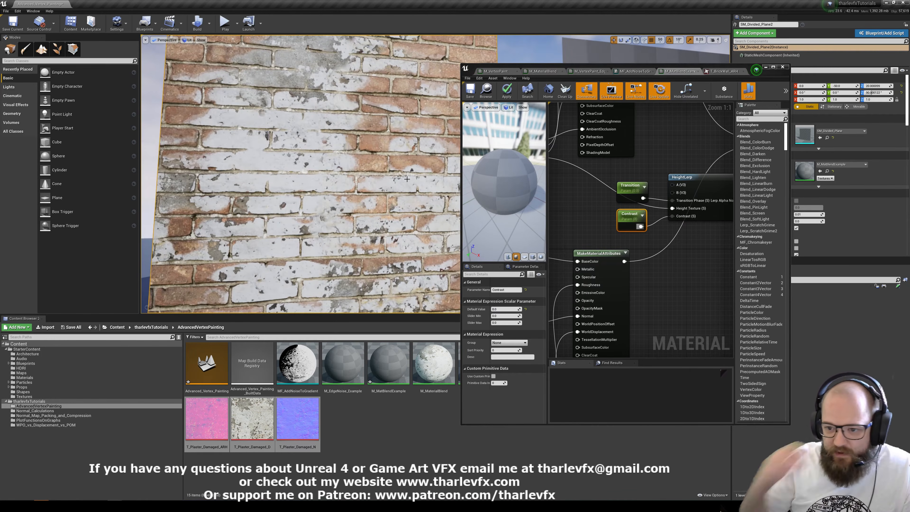
pyautogui.click(573, 182)
pyautogui.rightClick(574, 182)
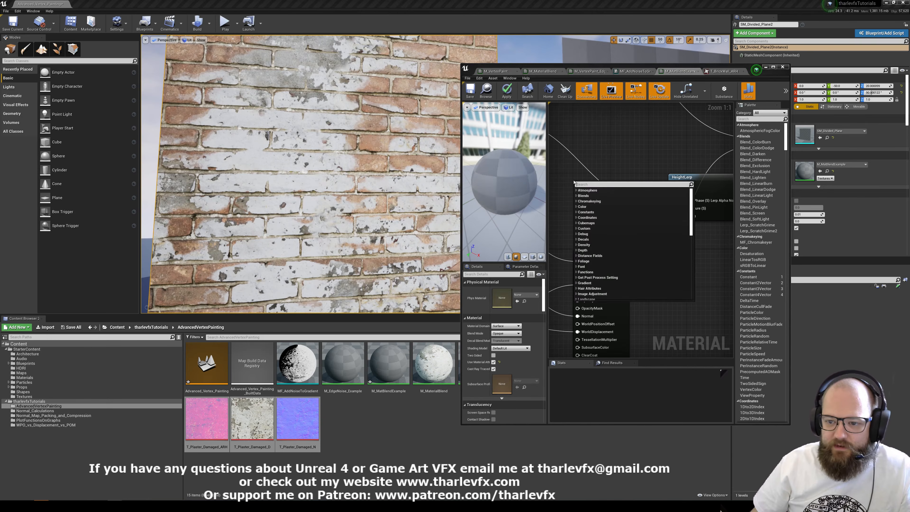
pyautogui.write('vert')
pyautogui.click(591, 196)
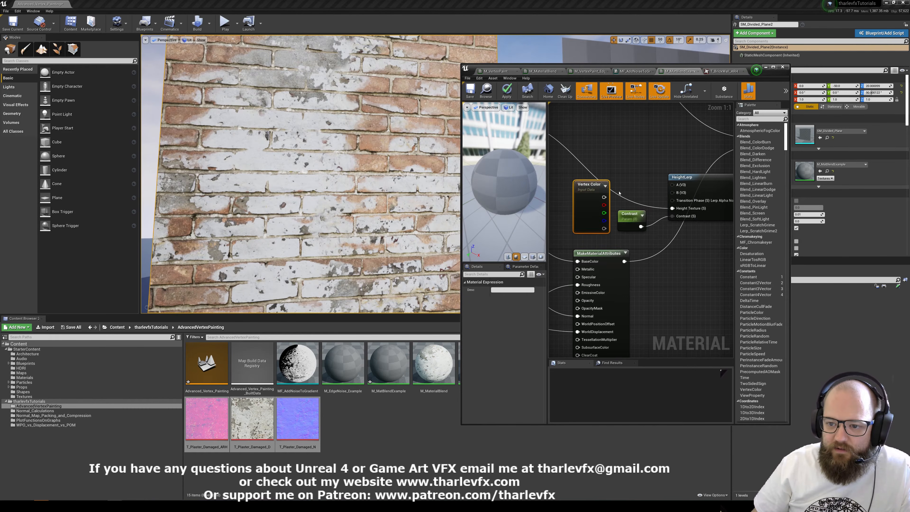
pyautogui.moveTo(596, 203); pyautogui.dragTo(590, 192)
pyautogui.moveTo(673, 201); pyautogui.dragTo(597, 193)
pyautogui.click(637, 151)
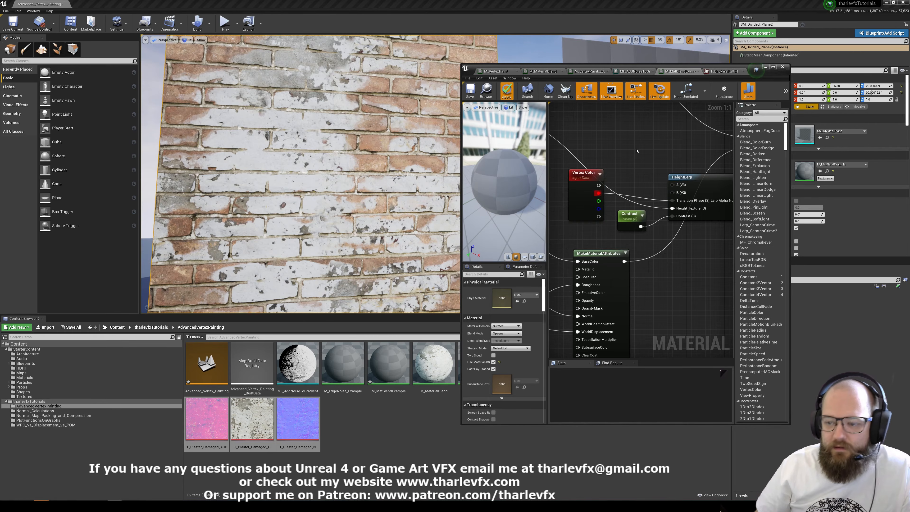
pyautogui.hotkey('ctrl', 's')
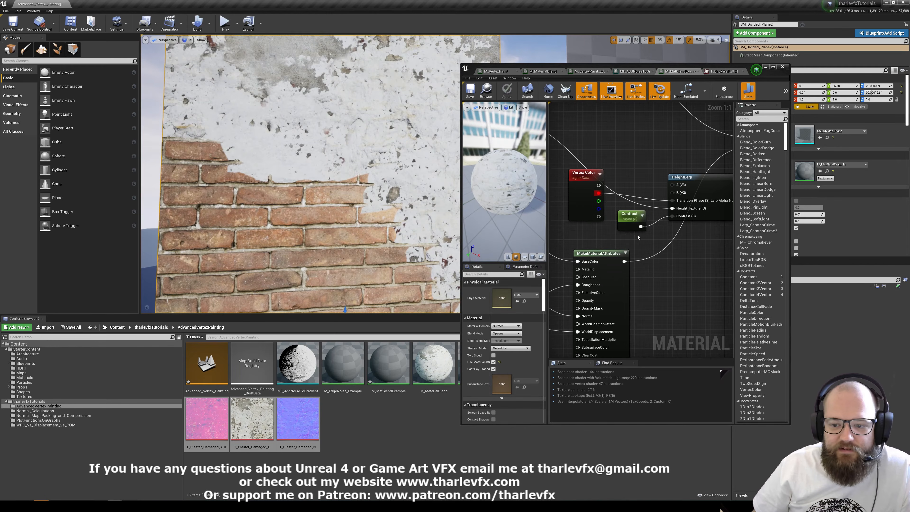
# Examine the plaster and brick Texture Sample groups that feed the blended material.
pyautogui.scroll(-2, 576, 230)
pyautogui.moveTo(554, 260); pyautogui.dragTo(694, 193, button='right')
pyautogui.moveTo(671, 320); pyautogui.dragTo(702, 334)
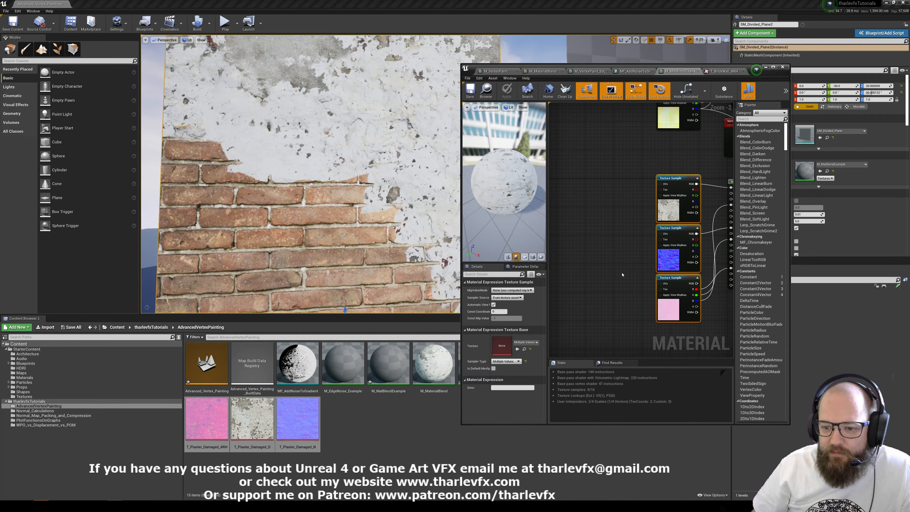
pyautogui.click(623, 275)
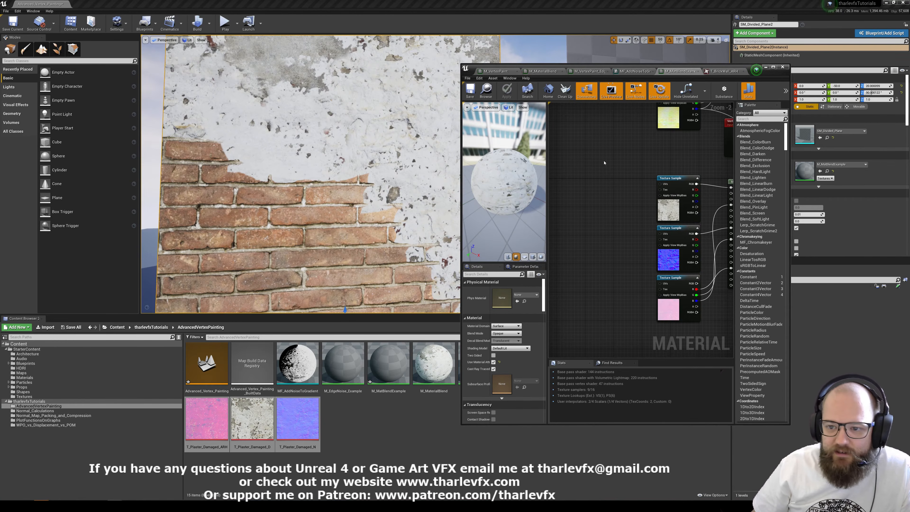
pyautogui.moveTo(603, 162); pyautogui.dragTo(524, 369, button='right')
pyautogui.moveTo(600, 184); pyautogui.dragTo(568, 303)
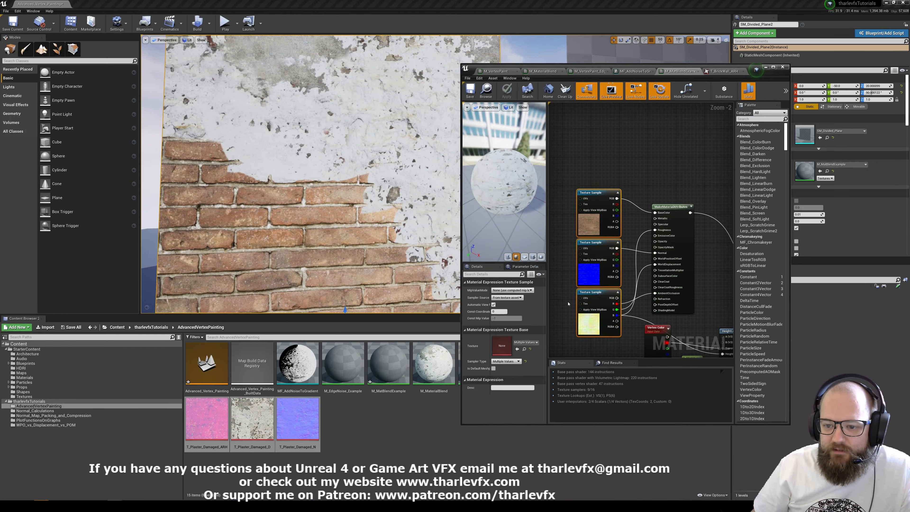
pyautogui.click(563, 254)
pyautogui.moveTo(563, 254); pyautogui.dragTo(575, 200, button='right')
# Move the Vertex Color, Contrast and HeightLerp nodes slightly as a group, and minimize the material editor.
pyautogui.moveTo(346, 172); pyautogui.dragTo(375, 183, button='right')
pyautogui.press('w')
pyautogui.scroll(-3, 663, 210)
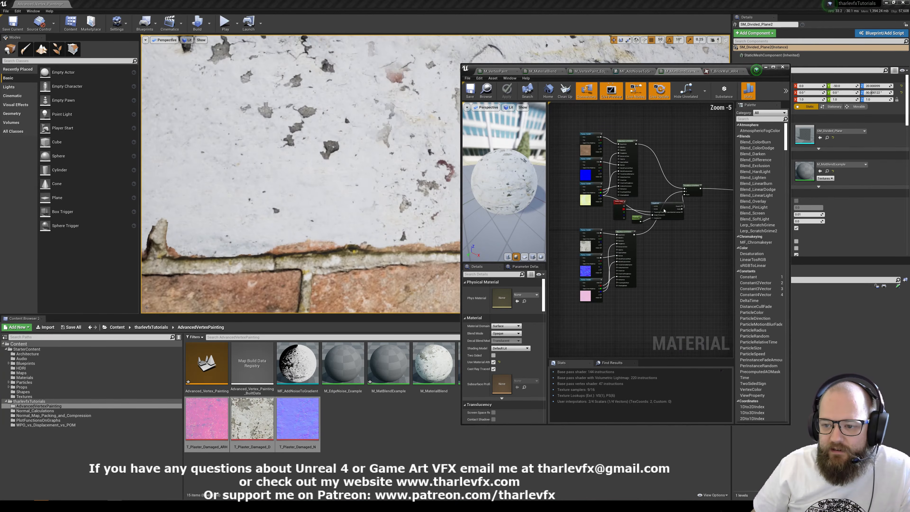
pyautogui.moveTo(657, 225); pyautogui.dragTo(622, 220)
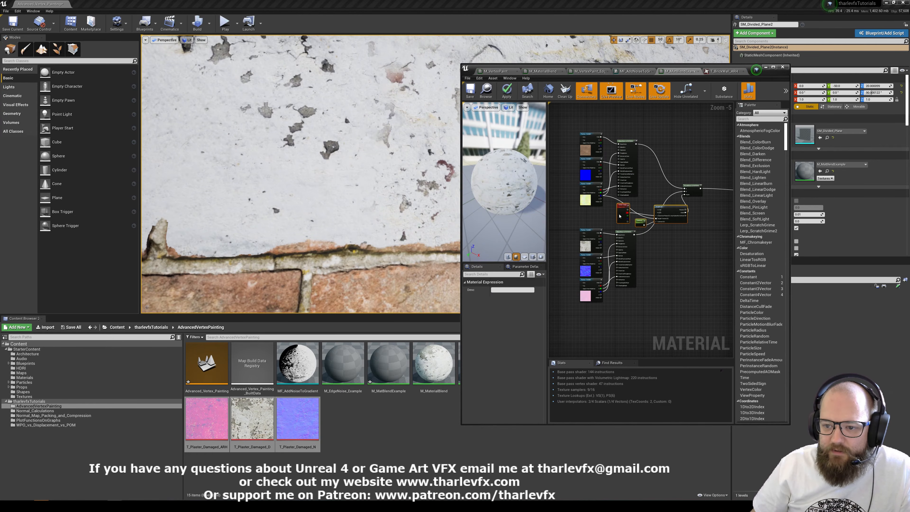
pyautogui.click(652, 237)
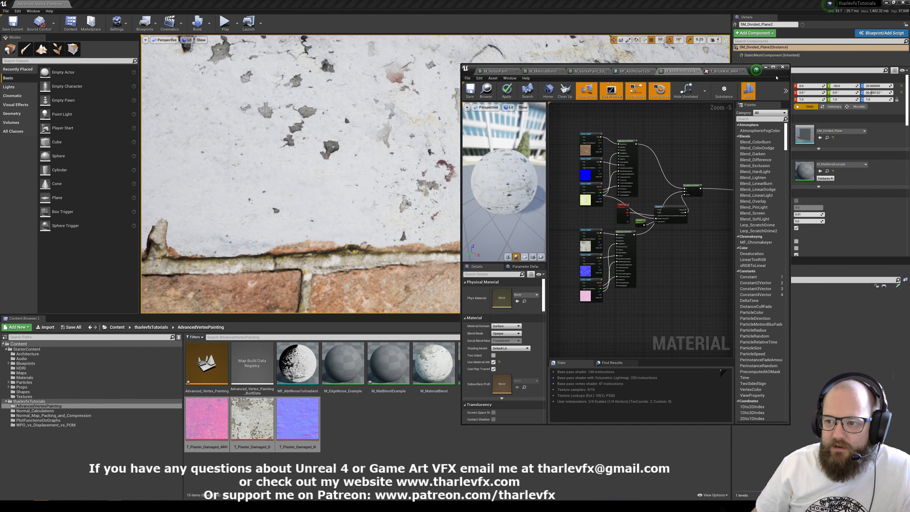
pyautogui.click(765, 67)
# Inspect the painted brick-to-plaster transition on the wall from close up and from farther away.
pyautogui.press('s')
pyautogui.moveTo(594, 179); pyautogui.dragTo(584, 172, button='right')
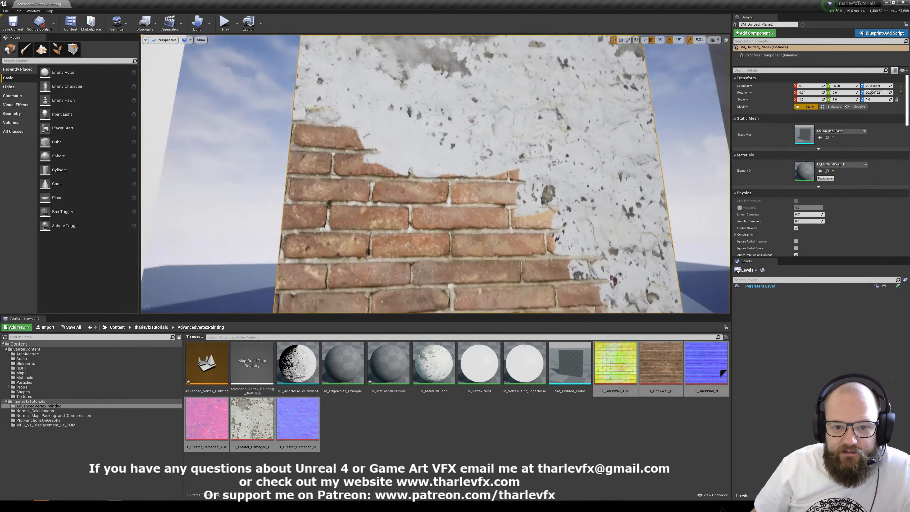
pyautogui.moveTo(484, 189); pyautogui.dragTo(492, 198, button='right')
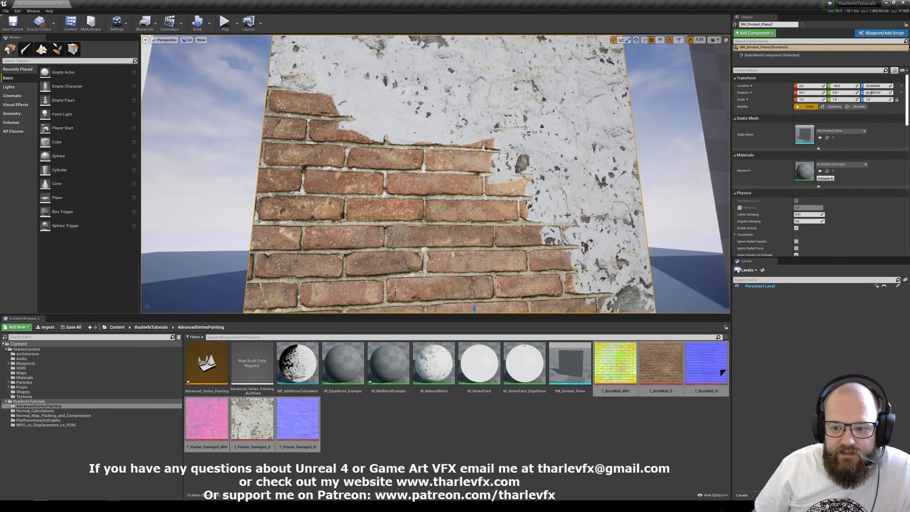
pyautogui.moveTo(566, 215); pyautogui.dragTo(555, 143, button='right')
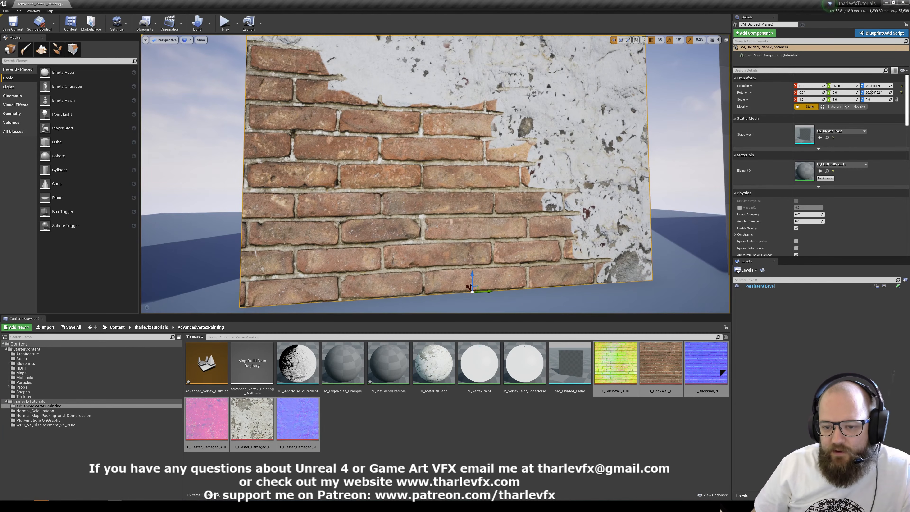
pyautogui.moveTo(499, 138)
pyautogui.mouseDown(button='right')
pyautogui.moveTo(502, 97)
pyautogui.moveTo(500, 138)
pyautogui.mouseUp(button='right')
pyautogui.press('w')
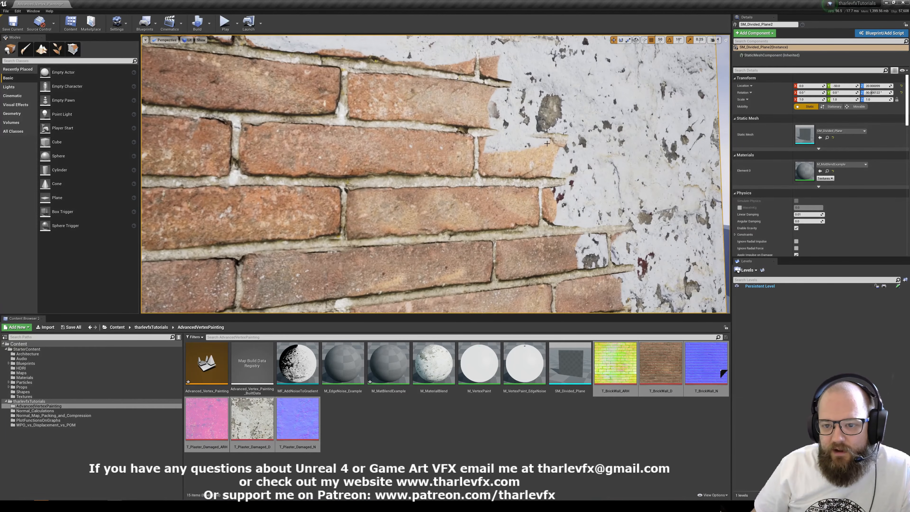
pyautogui.press('w')
pyautogui.moveTo(410, 130); pyautogui.dragTo(408, 102, button='right')
pyautogui.press('s')
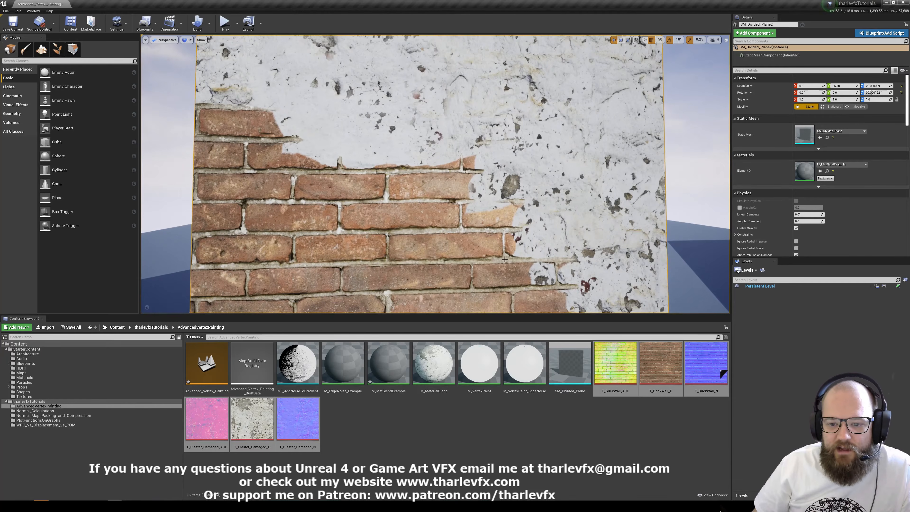
pyautogui.moveTo(523, 237); pyautogui.dragTo(520, 267, button='middle')
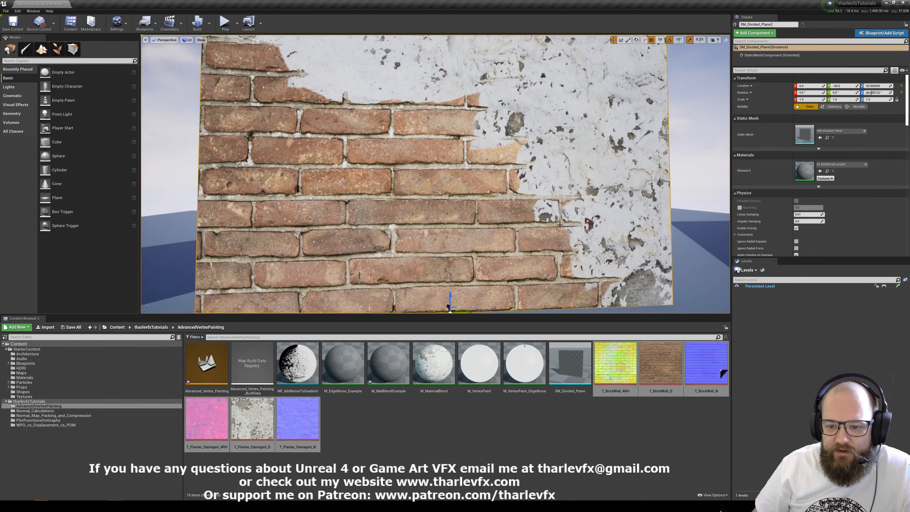
pyautogui.moveTo(414, 215); pyautogui.dragTo(417, 161, button='right')
pyautogui.press('s')
pyautogui.moveTo(471, 193); pyautogui.dragTo(539, 182, button='middle')
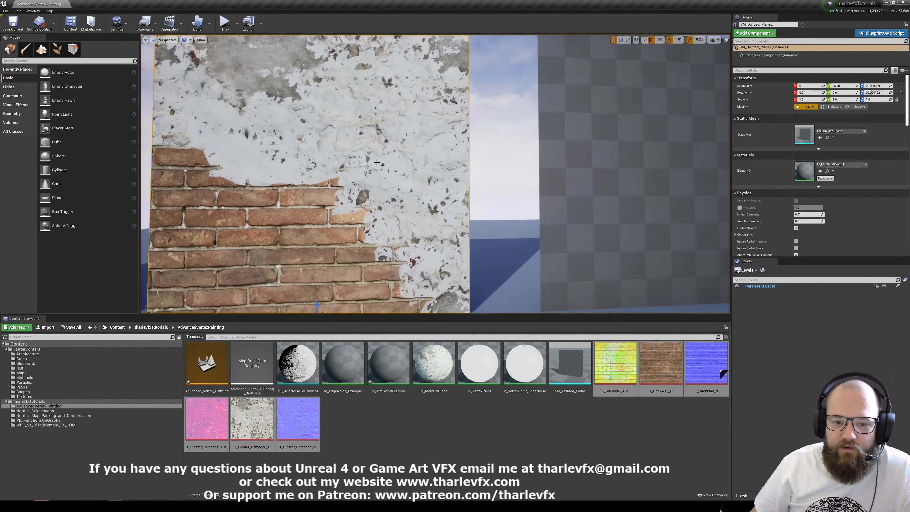
# Select the checkered plane beside the brick wall and open its M_EdgeNoise_Example material in a maximized editor.
pyautogui.click(466, 425)
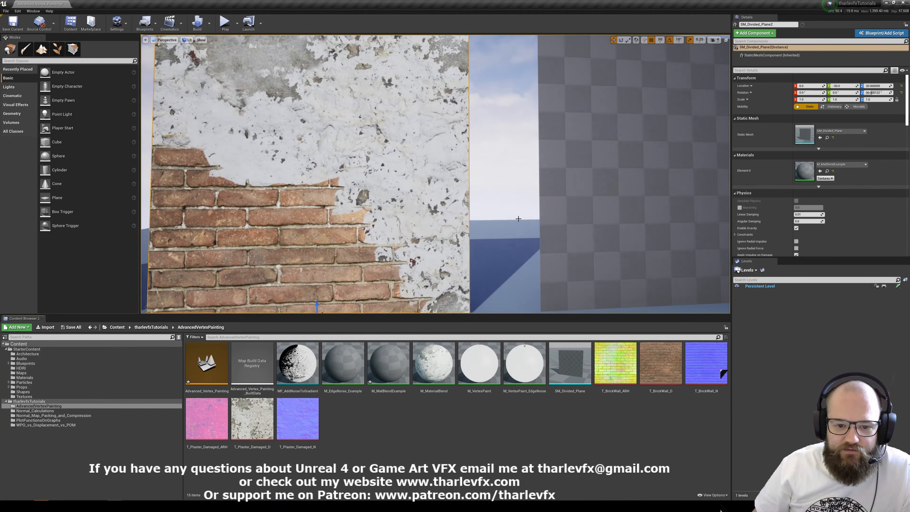
pyautogui.click(588, 206)
pyautogui.scroll(-5, 587, 207)
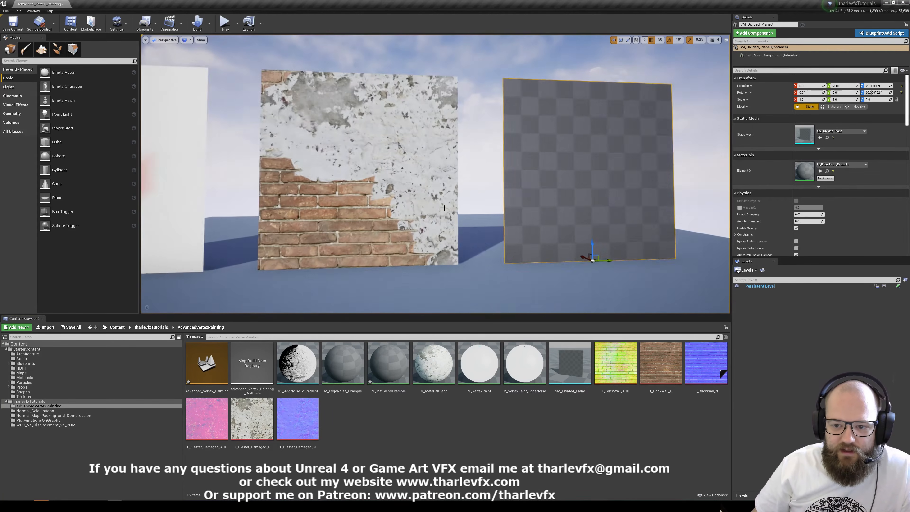
pyautogui.press('f')
pyautogui.doubleClick(805, 171)
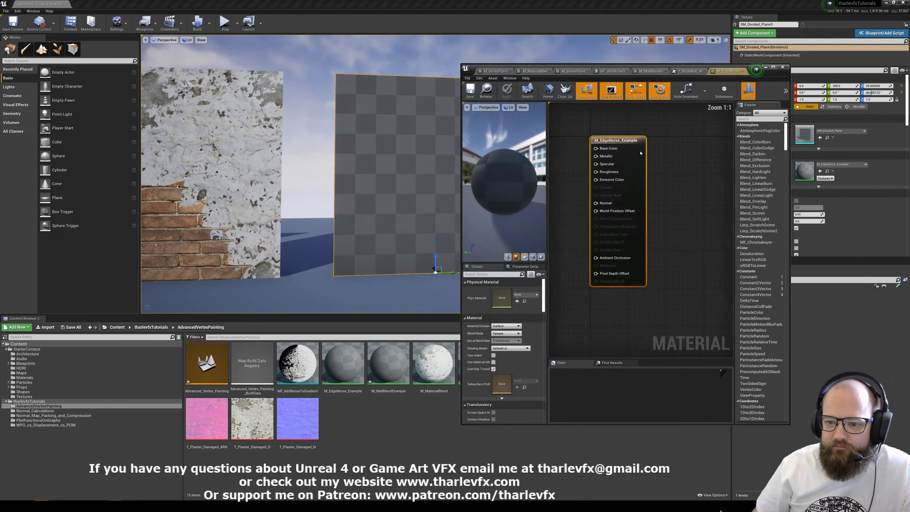
pyautogui.click(773, 67)
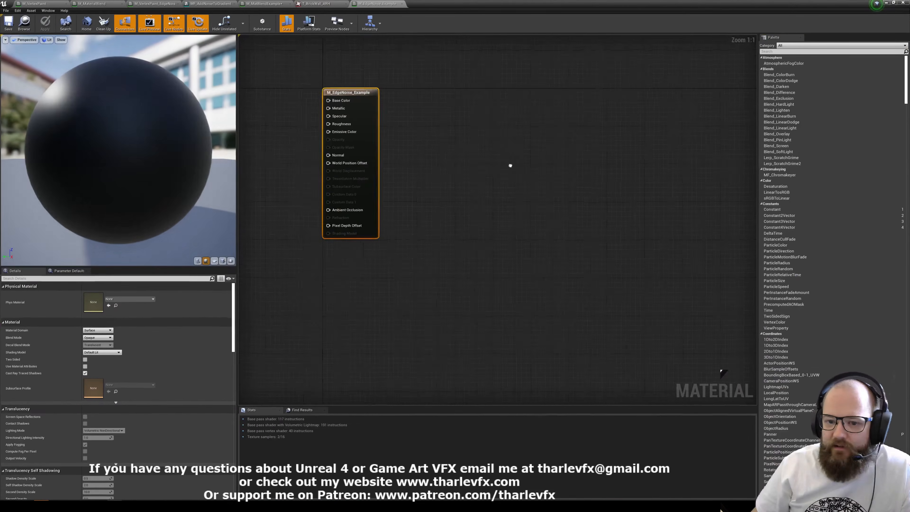
pyautogui.press('v')
pyautogui.click(469, 136)
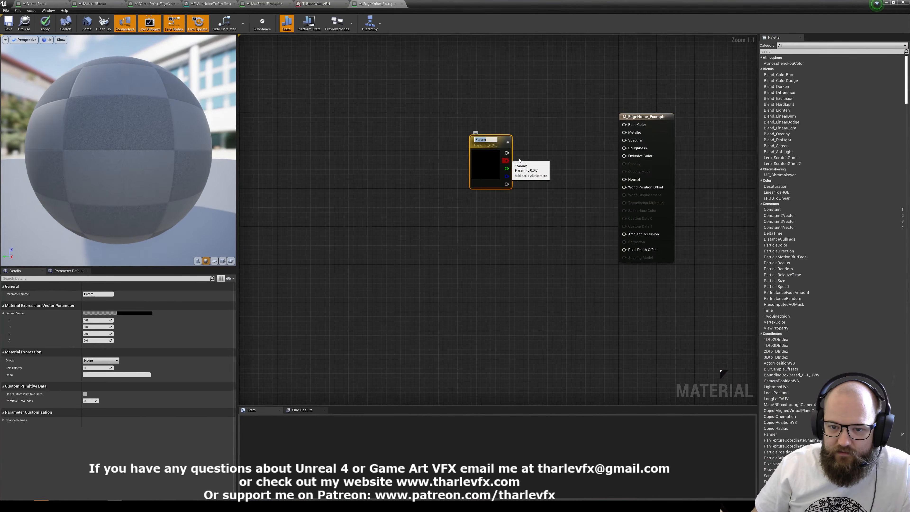
pyautogui.hotkey('ctrl', 'z')
# Add a Vertex Color node, connect its red channel to Emissive Color, and save the material.
pyautogui.rightClick(463, 149)
pyautogui.write('vert')
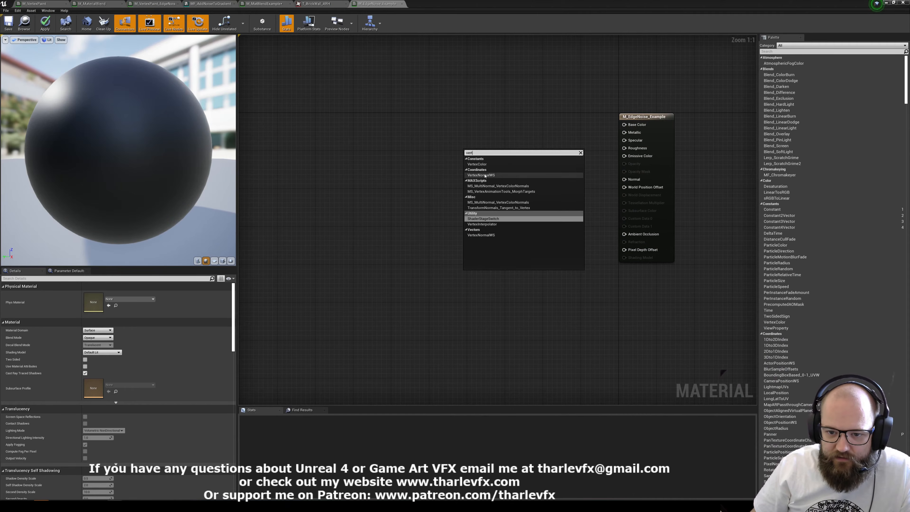
pyautogui.click(483, 166)
pyautogui.moveTo(624, 156); pyautogui.dragTo(480, 140)
pyautogui.hotkey('ctrl', 's')
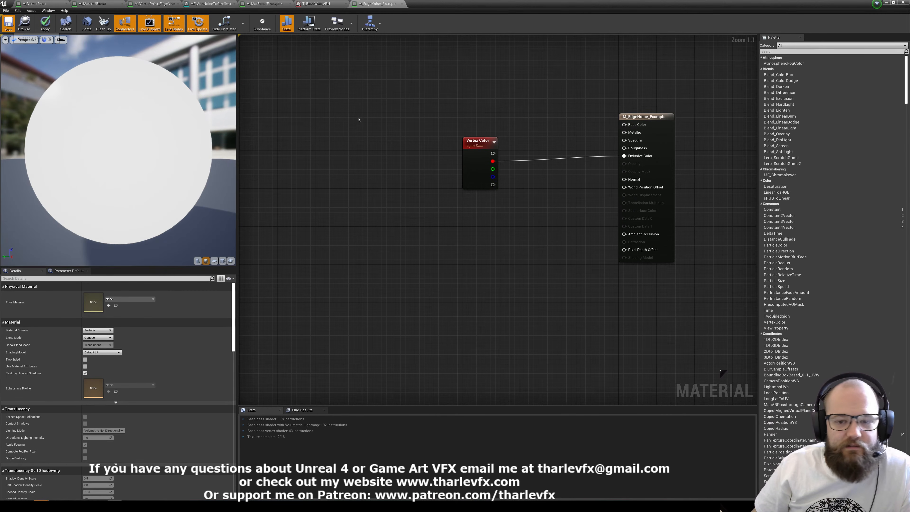
# Shrink the material editor window, move it beside the level view, and inspect the painted vertex mask on the plane.
pyautogui.click(893, 4)
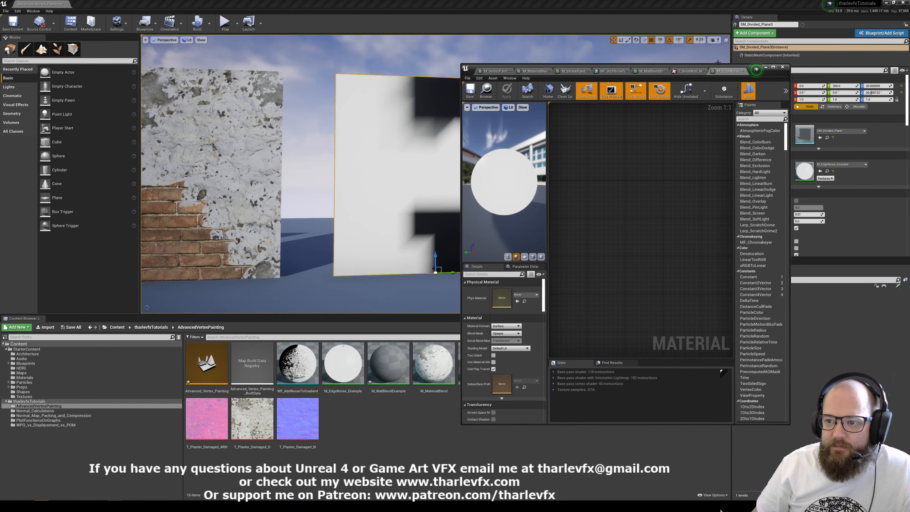
pyautogui.moveTo(763, 68); pyautogui.dragTo(833, 54)
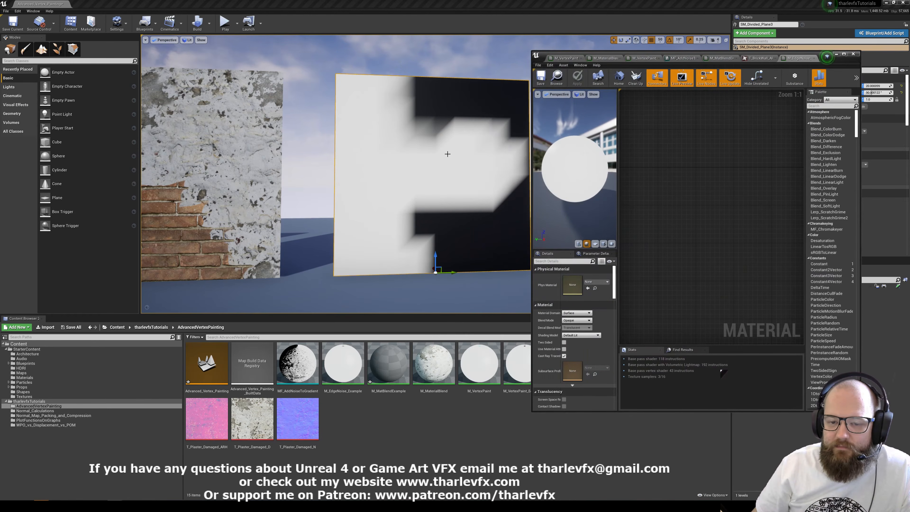
pyautogui.press('f')
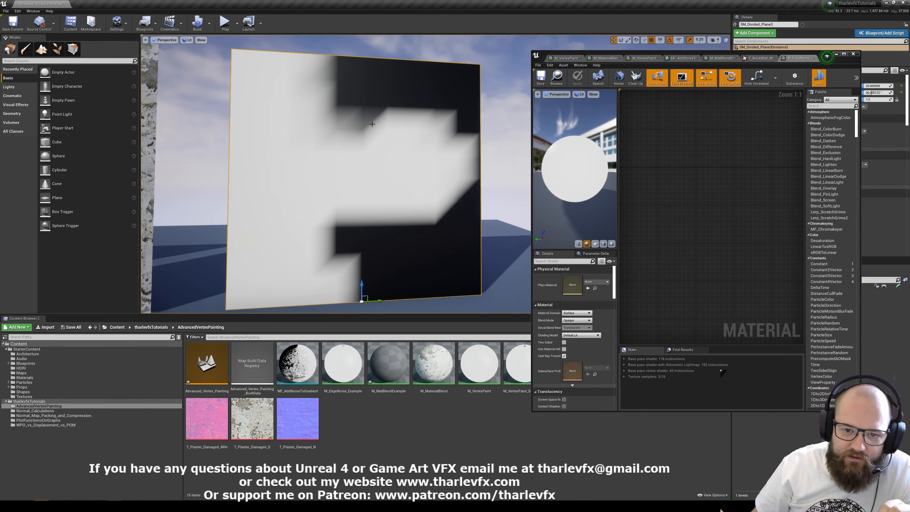
pyautogui.scroll(-2, 648, 212)
pyautogui.moveTo(733, 209); pyautogui.dragTo(659, 210, button='right')
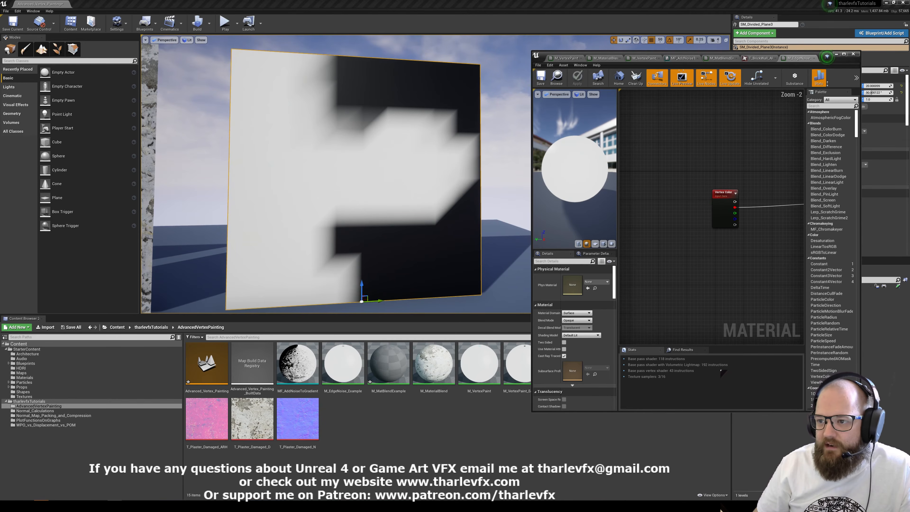
# Maximize the material editor, set the preview mesh to a plane turned toward the view, and move Vertex Color farther from the output.
pyautogui.click(843, 54)
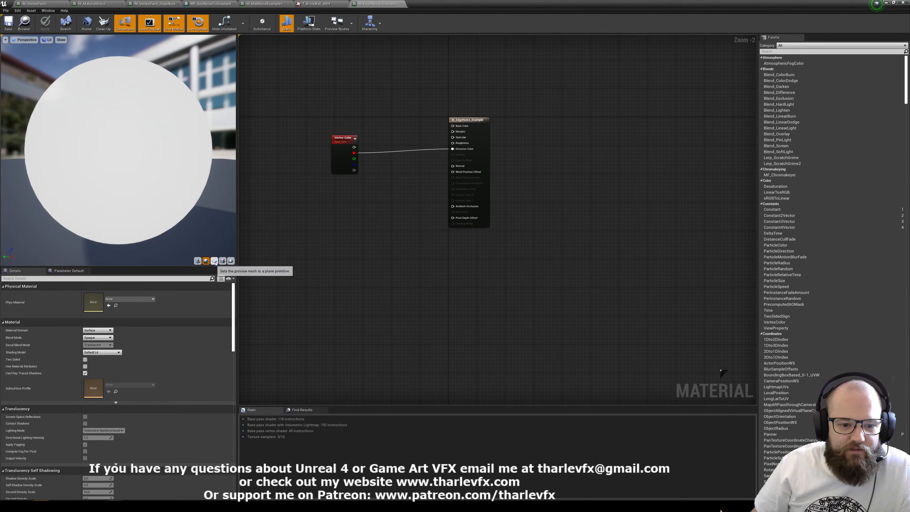
pyautogui.moveTo(118, 154); pyautogui.dragTo(201, 158)
pyautogui.moveTo(341, 155); pyautogui.dragTo(266, 145)
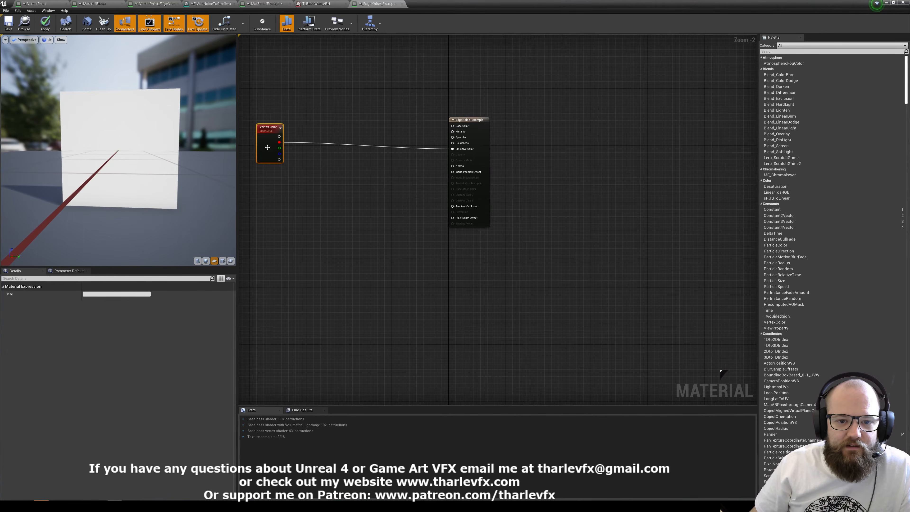
pyautogui.moveTo(266, 145); pyautogui.dragTo(402, 174, button='right')
# Add a LinearGradient node and connect its UGradient output to Emissive Color in place of the vertex color.
pyautogui.scroll(2, 358, 136)
pyautogui.rightClick(407, 141)
pyautogui.write('ilinr')
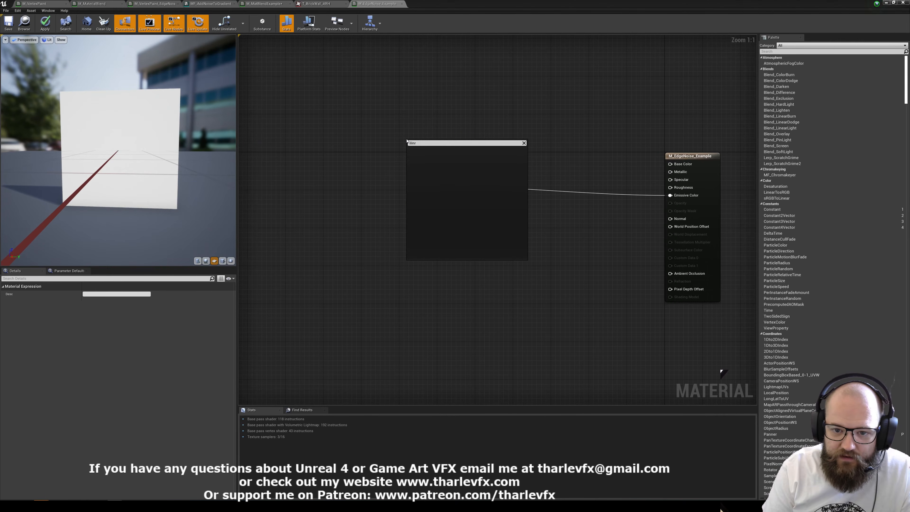
pyautogui.press('BackSpace')
pyautogui.write('ear')
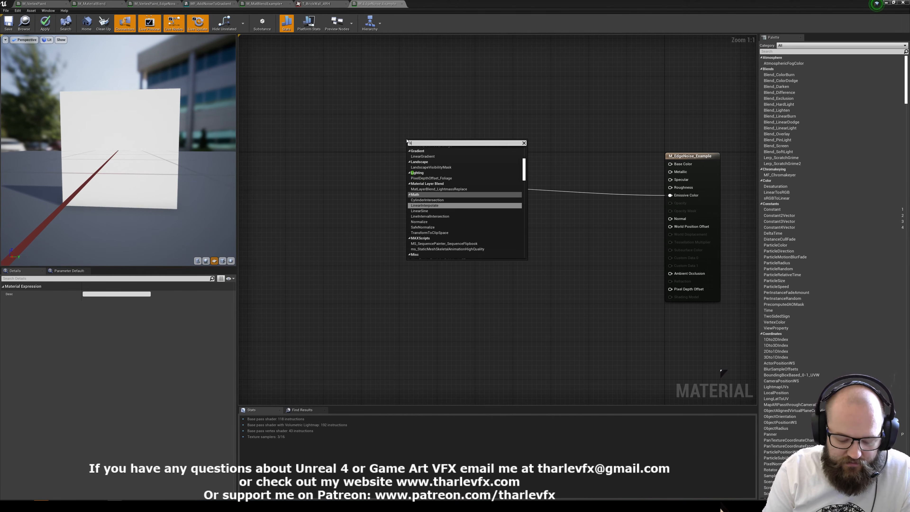
pyautogui.press('Up')
pyautogui.press('Up')
pyautogui.press('Return')
pyautogui.scroll(-2, 416, 142)
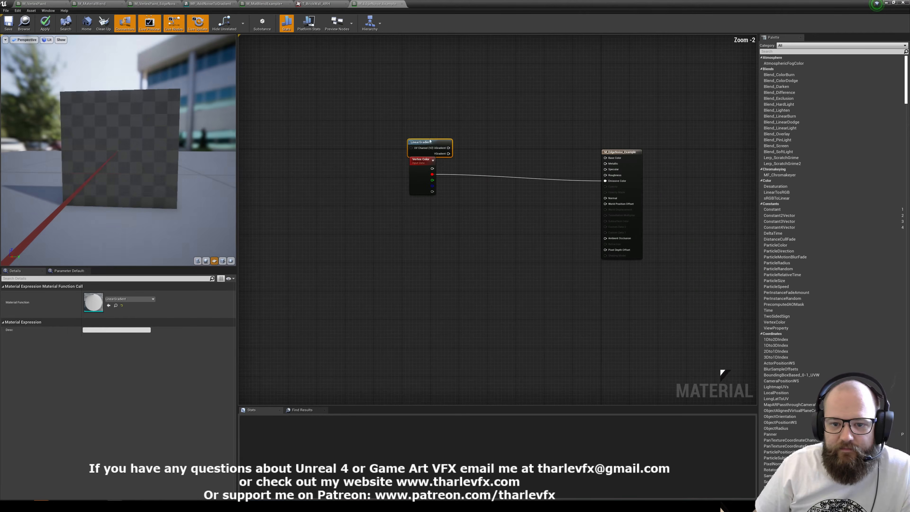
pyautogui.scroll(2, 415, 142)
pyautogui.moveTo(434, 144); pyautogui.dragTo(659, 194)
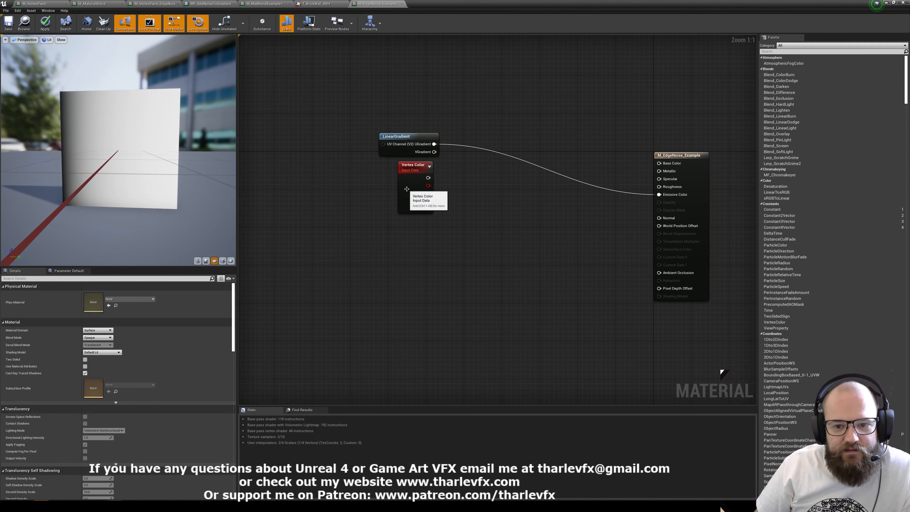
# Rearrange the nodes so Vertex Color sits below and farther from the output than LinearGradient, leaving room for new nodes.
pyautogui.moveTo(405, 188); pyautogui.dragTo(306, 212)
pyautogui.moveTo(407, 136); pyautogui.dragTo(358, 136)
pyautogui.click(337, 249)
pyautogui.moveTo(336, 250); pyautogui.dragTo(352, 228, button='right')
pyautogui.moveTo(339, 207); pyautogui.dragTo(296, 197)
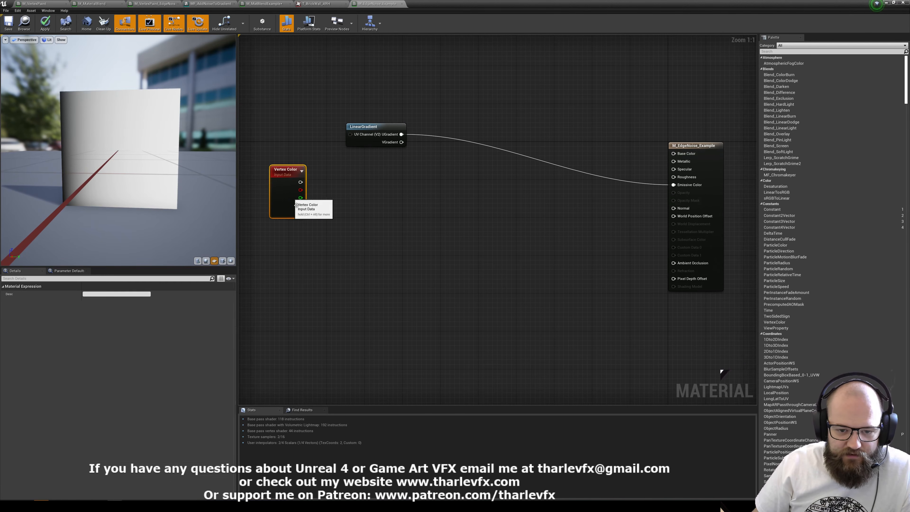
# Add a Texture Sample node using the T_MacroVariation texture and place it directly below LinearGradient.
pyautogui.click(364, 196)
pyautogui.press('t')
pyautogui.click(365, 194)
pyautogui.click(122, 347)
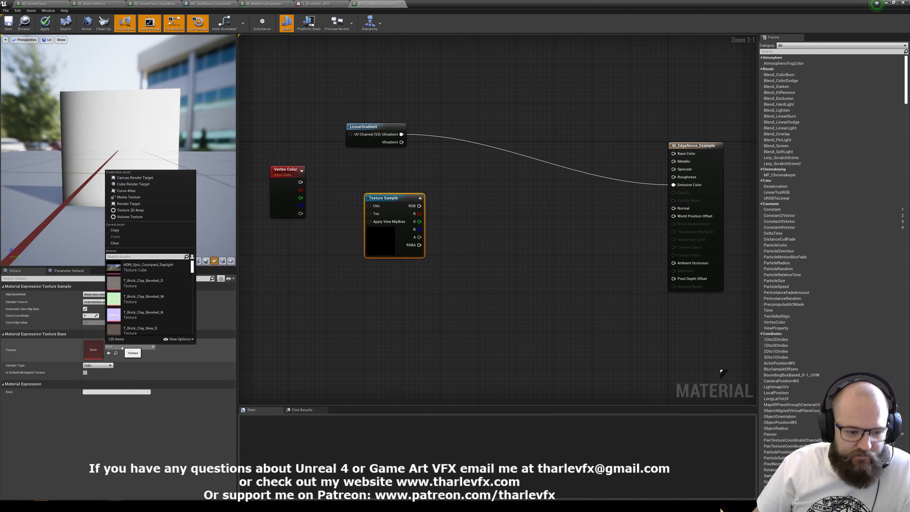
pyautogui.write('marco')
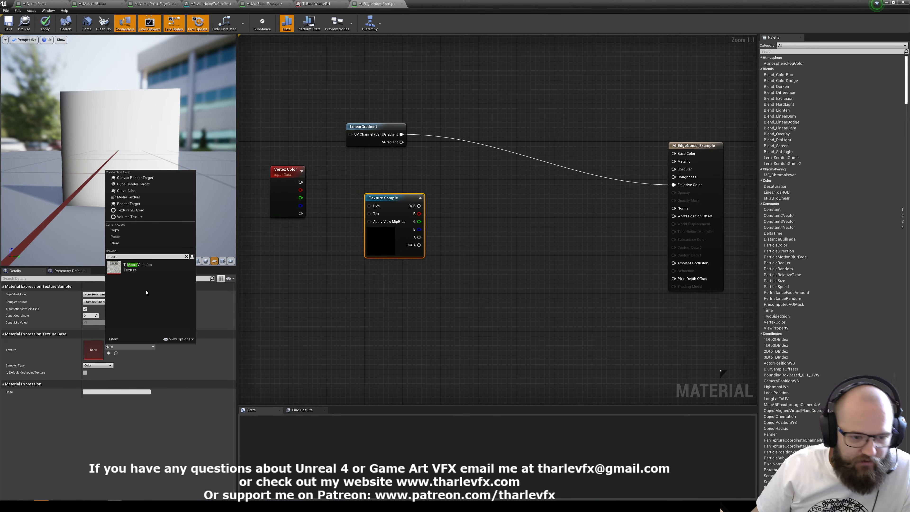
pyautogui.click(140, 272)
pyautogui.moveTo(386, 247); pyautogui.dragTo(368, 234)
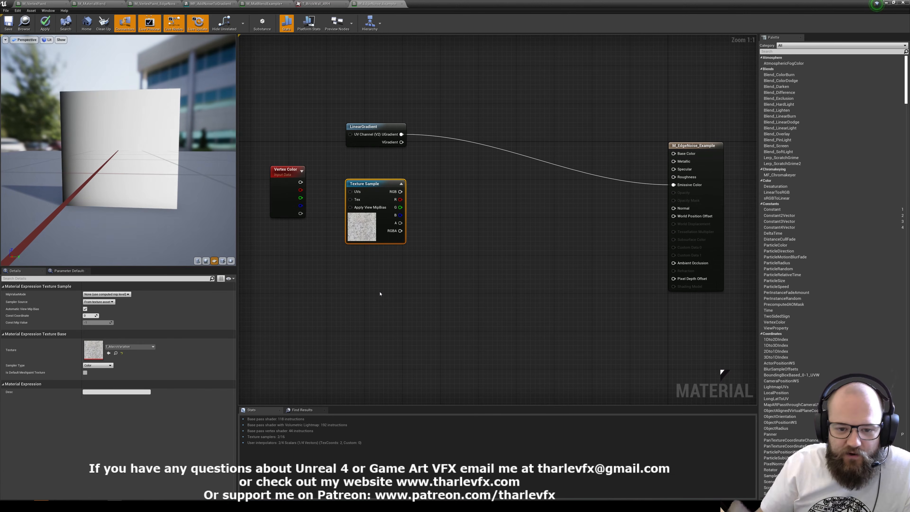
# Examine the T_MacroVariation texture at full size in its texture editor, and return to the material graph.
pyautogui.moveTo(119, 151); pyautogui.dragTo(135, 152)
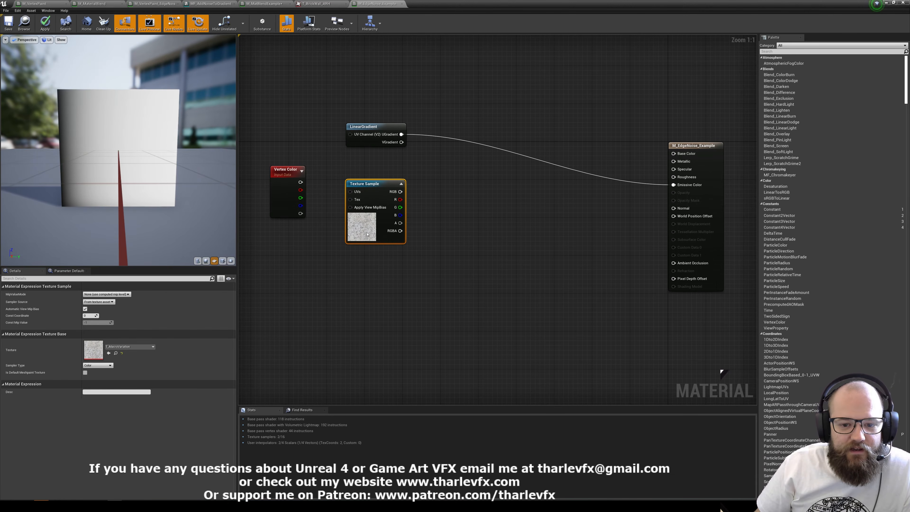
pyautogui.doubleClick(93, 349)
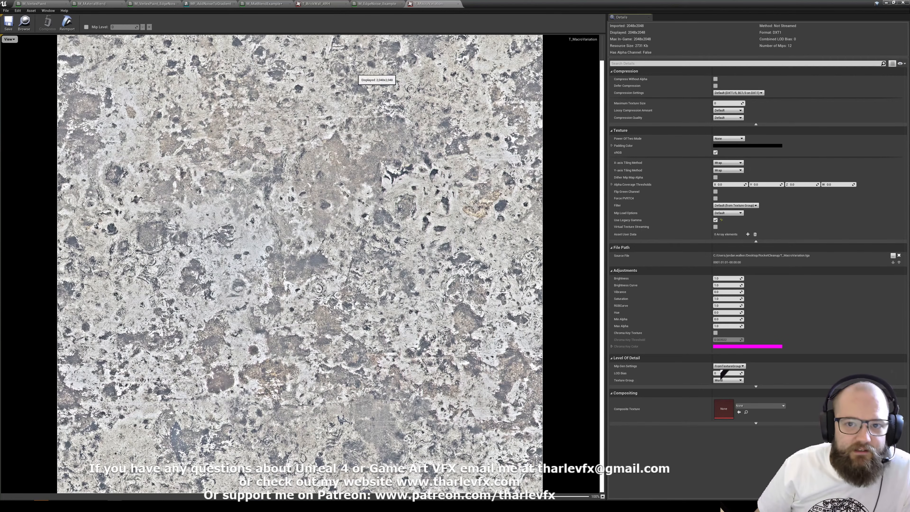
pyautogui.middleClick(429, 4)
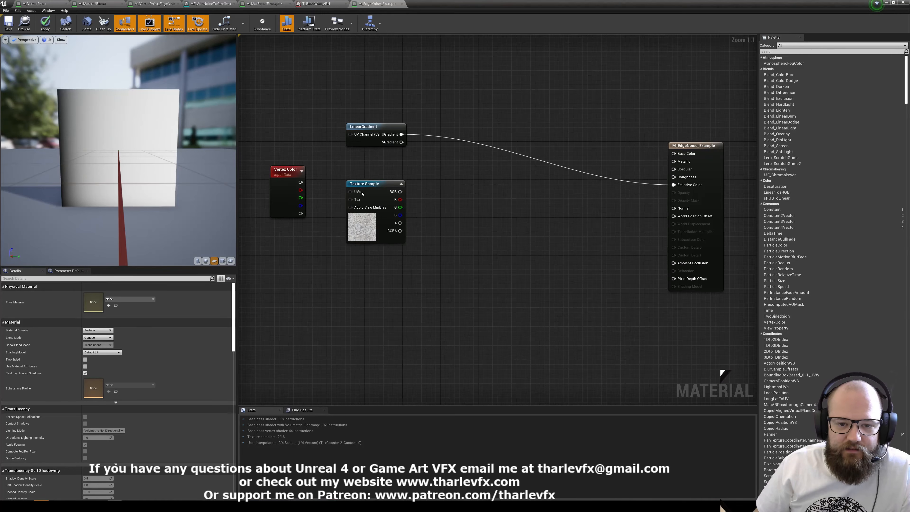
# Combine LinearGradient's UGradient and the texture's red channel in an Add node, and preview the Add node on the plane.
pyautogui.moveTo(459, 188); pyautogui.dragTo(443, 205, button='right')
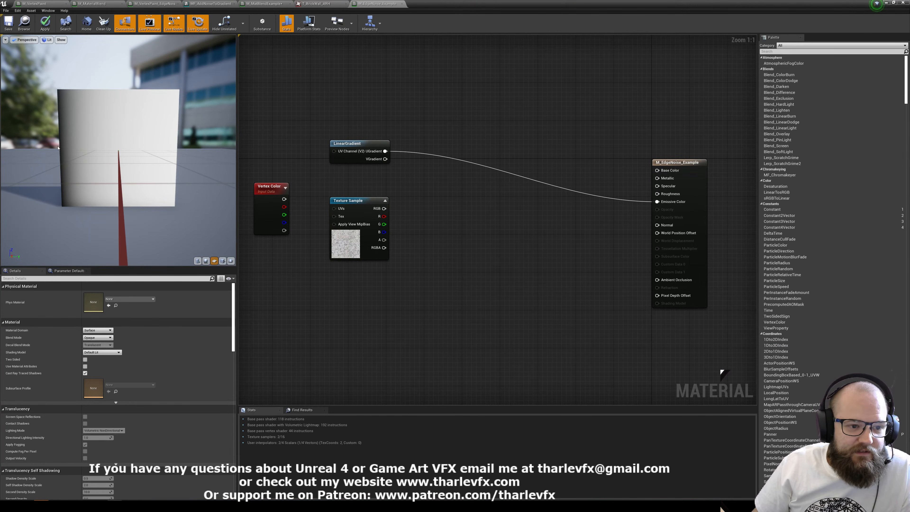
pyautogui.moveTo(384, 152); pyautogui.dragTo(417, 188)
pyautogui.write('add')
pyautogui.press('Return')
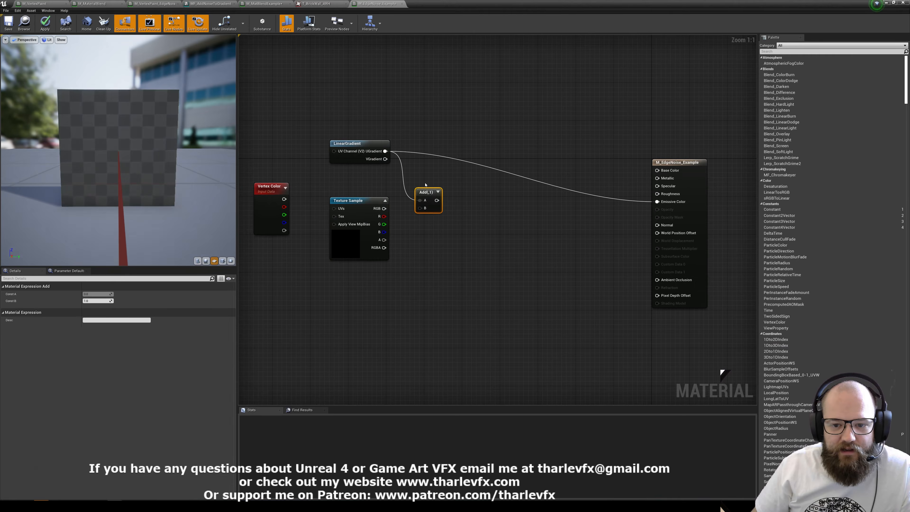
pyautogui.moveTo(384, 216); pyautogui.dragTo(436, 182)
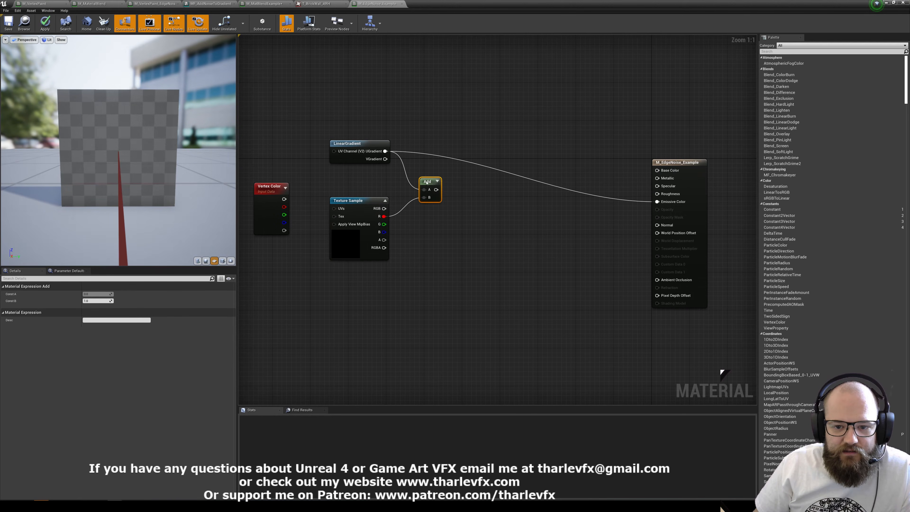
pyautogui.click(436, 182)
pyautogui.press('space')
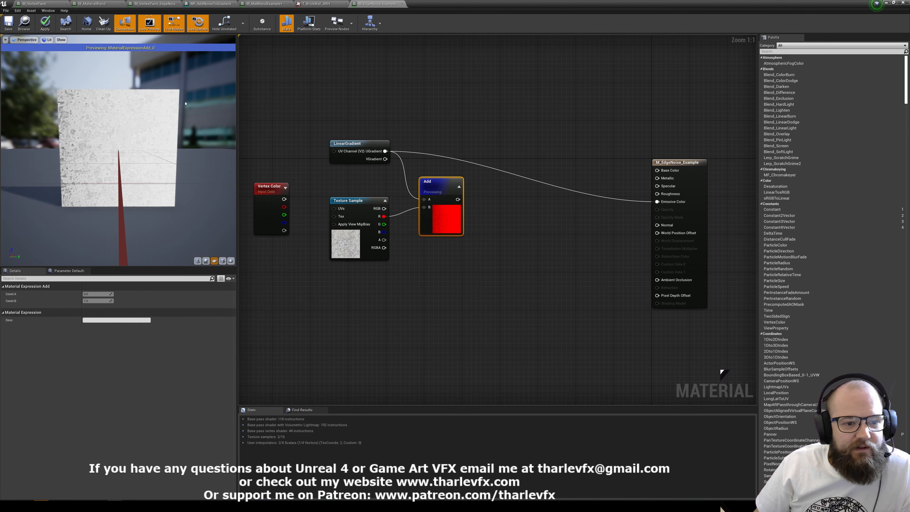
pyautogui.moveTo(442, 220); pyautogui.dragTo(433, 211)
pyautogui.click(472, 210)
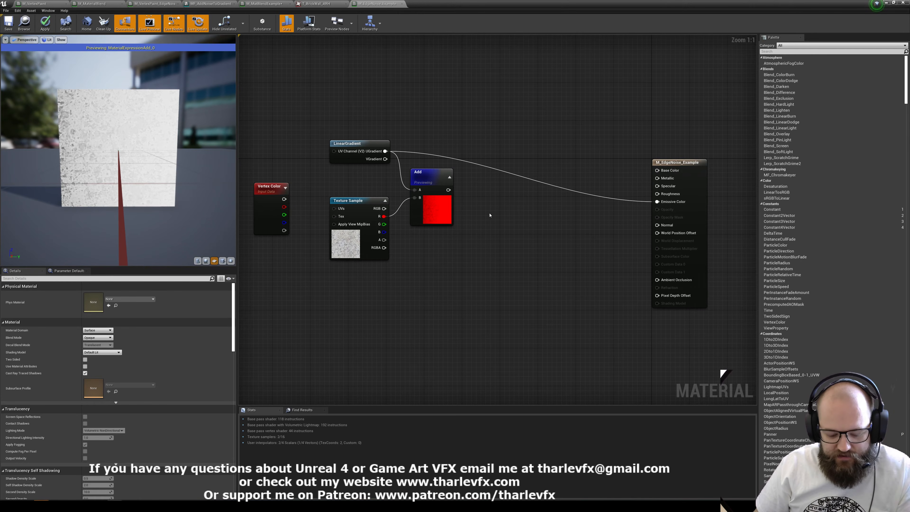
# Place a Multiply node between the Add node and the material output, close beside Add.
pyautogui.moveTo(482, 190); pyautogui.dragTo(478, 199, button='right')
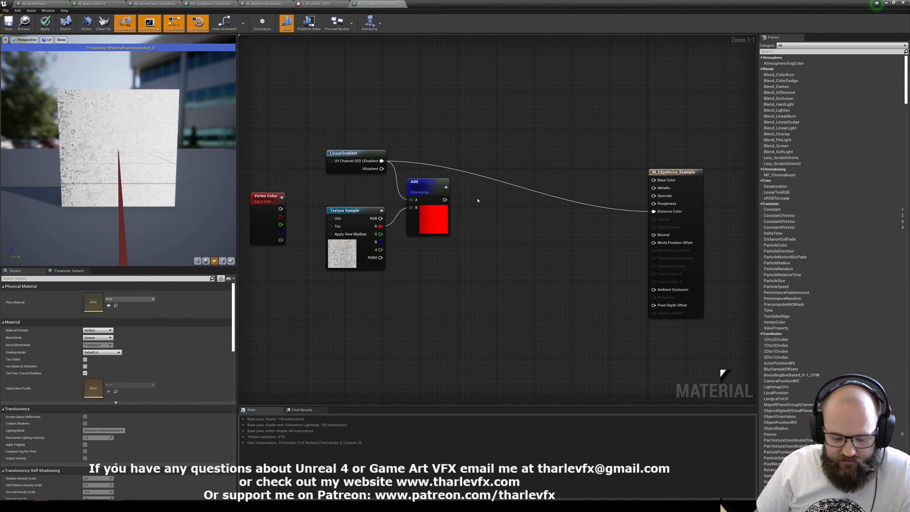
pyautogui.press('m')
pyautogui.click(478, 199)
pyautogui.moveTo(509, 201); pyautogui.dragTo(490, 182)
pyautogui.click(491, 182)
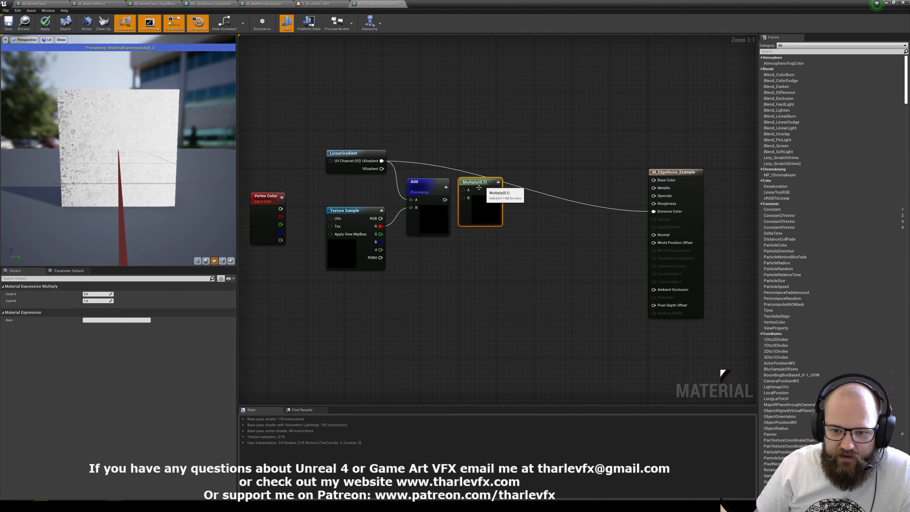
# Feed the Add result into Multiply's A and UGradient into its B, and preview the Multiply node.
pyautogui.moveTo(444, 200); pyautogui.dragTo(380, 161)
pyautogui.click(475, 209)
pyautogui.press('space')
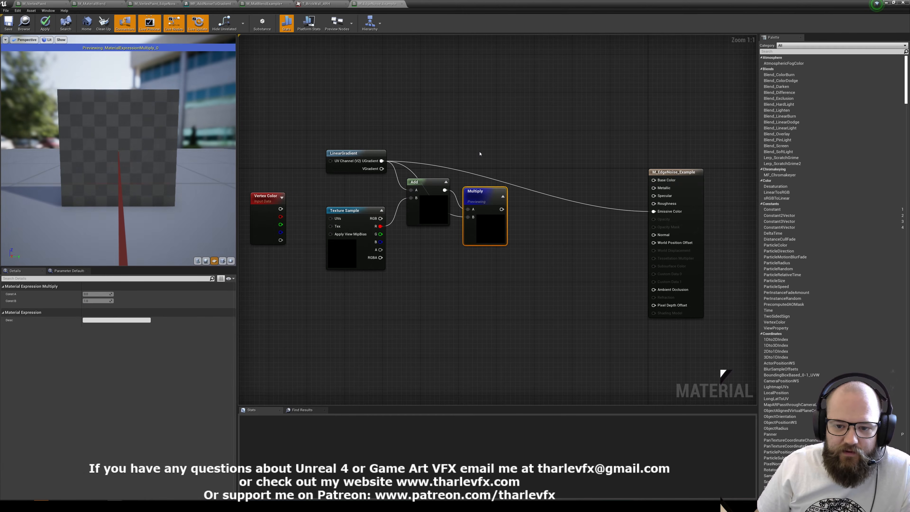
pyautogui.click(481, 154)
pyautogui.moveTo(486, 197); pyautogui.dragTo(483, 188)
pyautogui.click(258, 148)
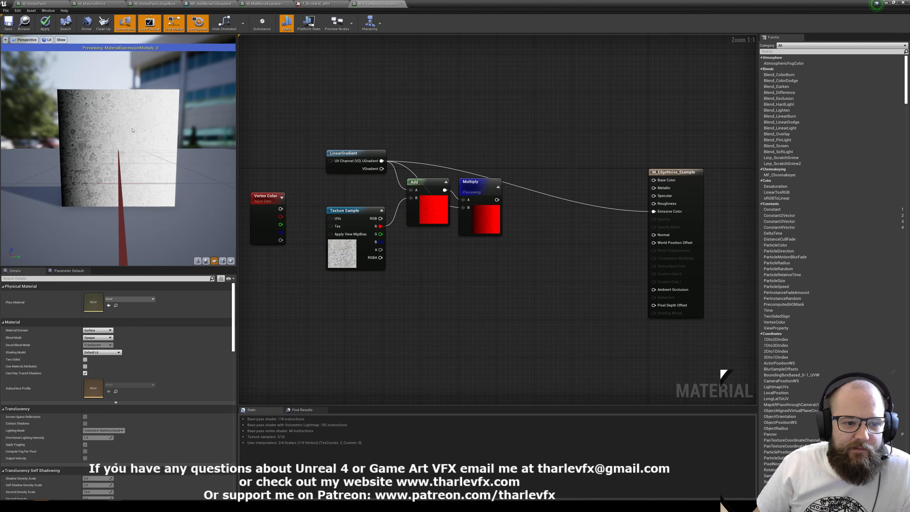
# Add a CheapContrast node after Multiply and connect the Multiply result to its In input.
pyautogui.rightClick(530, 209)
pyautogui.write('contras')
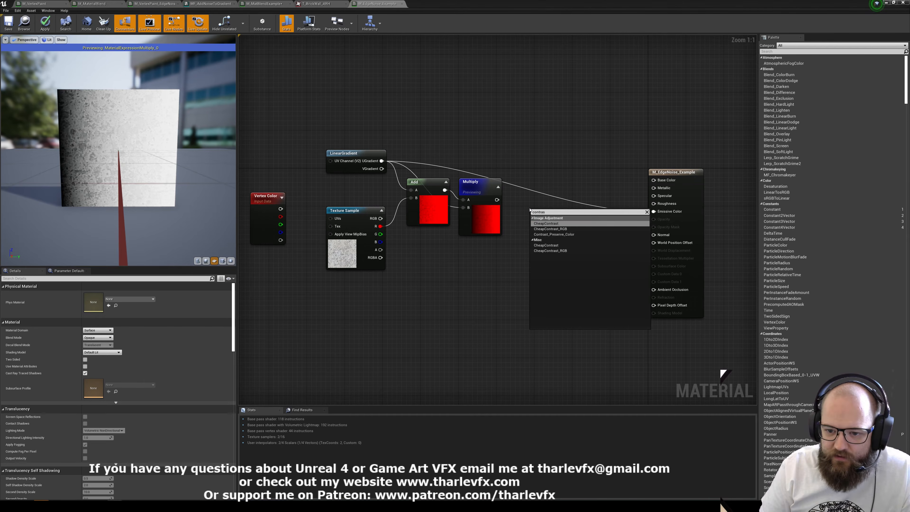
pyautogui.press('Return')
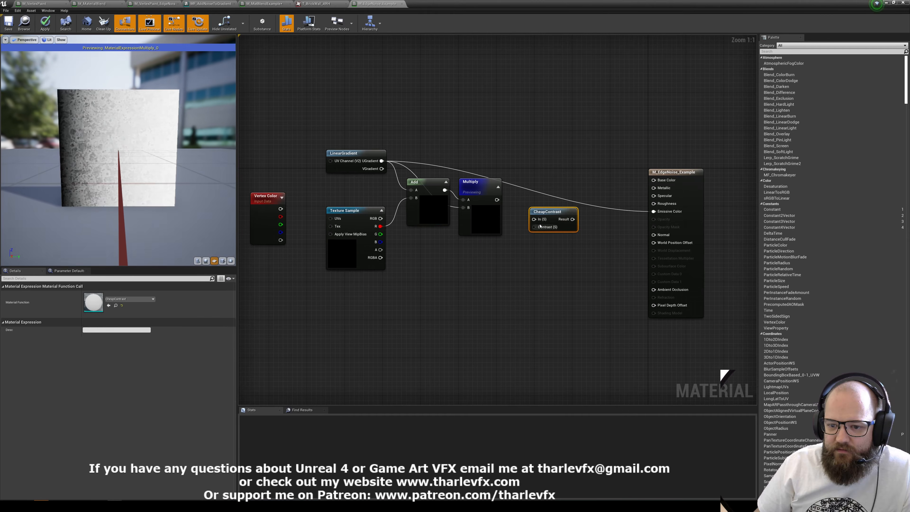
pyautogui.moveTo(547, 212); pyautogui.dragTo(538, 195)
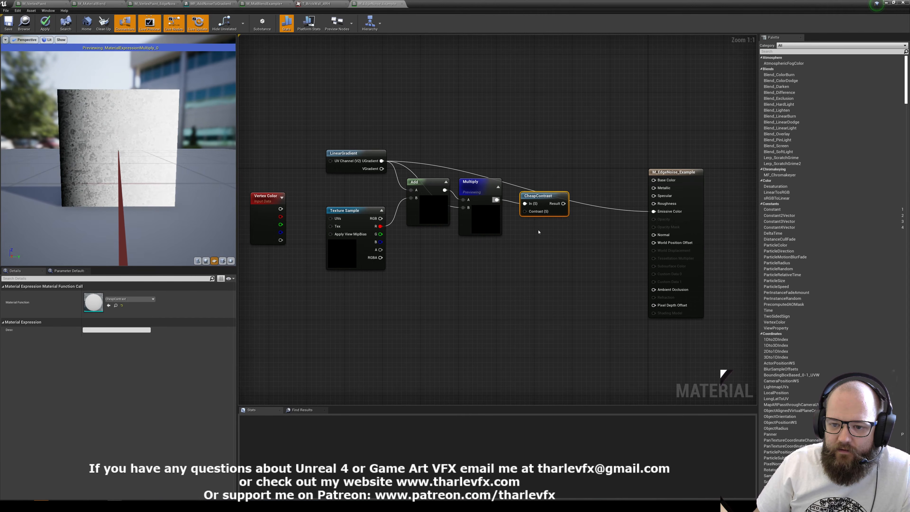
# Create a scalar parameter named Contrast below CheapContrast and connect it to the Contrast input.
pyautogui.click(528, 225)
pyautogui.write('Con')
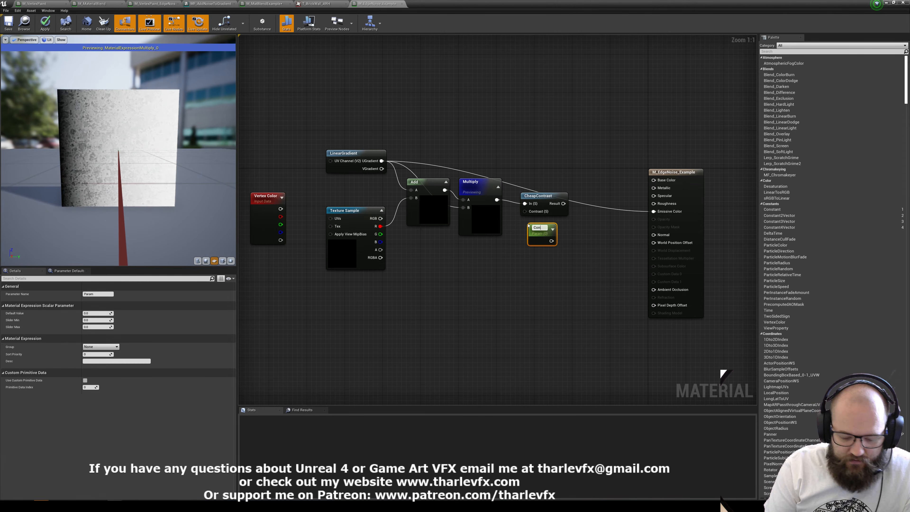
pyautogui.write('trast')
pyautogui.press('Return')
pyautogui.moveTo(551, 240); pyautogui.dragTo(526, 235)
# Connect the CheapContrast result to Emissive Color and move the material output node farther from the other nodes.
pyautogui.moveTo(654, 227); pyautogui.dragTo(563, 204)
pyautogui.click(586, 188)
pyautogui.moveTo(667, 174); pyautogui.dragTo(686, 169)
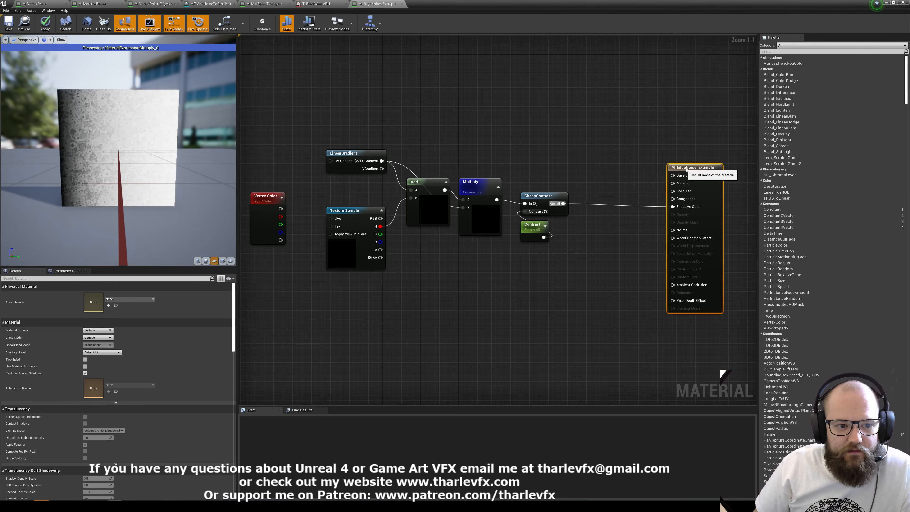
pyautogui.moveTo(649, 173); pyautogui.dragTo(622, 170, button='right')
# Set the Contrast parameter's default value to 4.
pyautogui.click(506, 225)
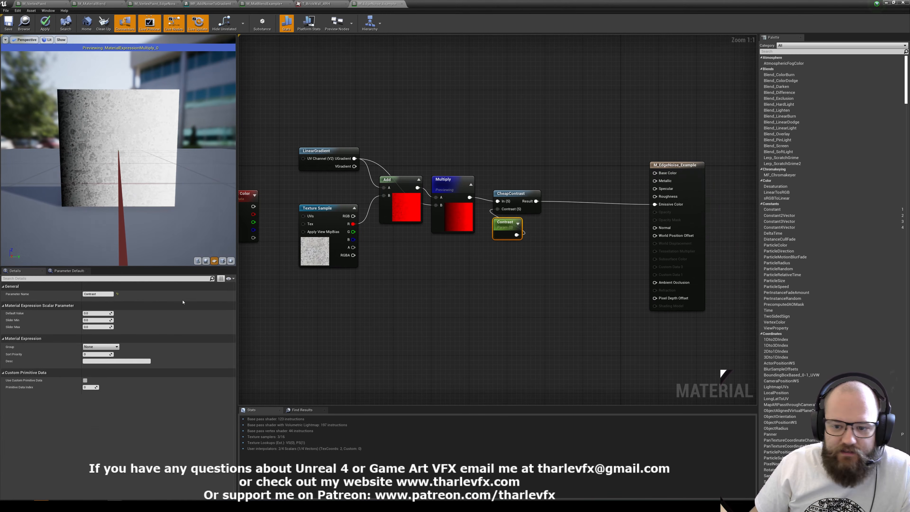
pyautogui.click(104, 312)
pyautogui.write('4')
pyautogui.press('Return')
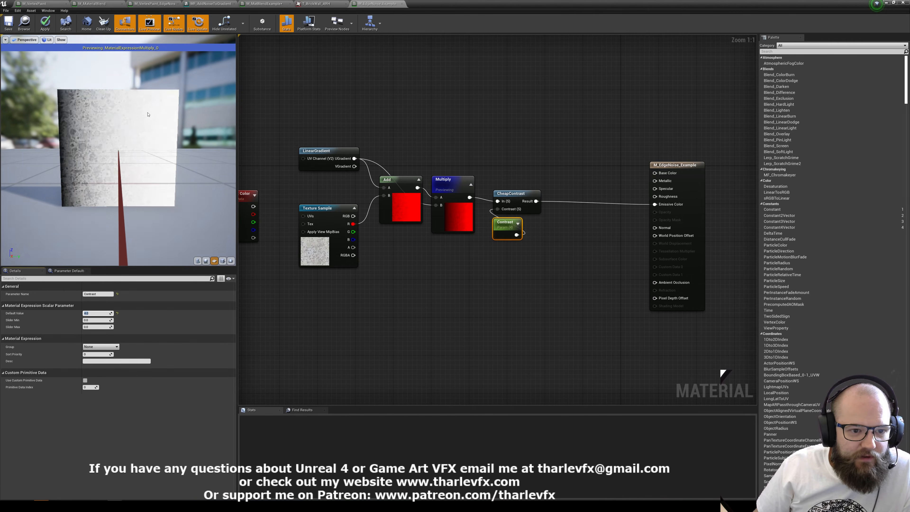
pyautogui.click(591, 235)
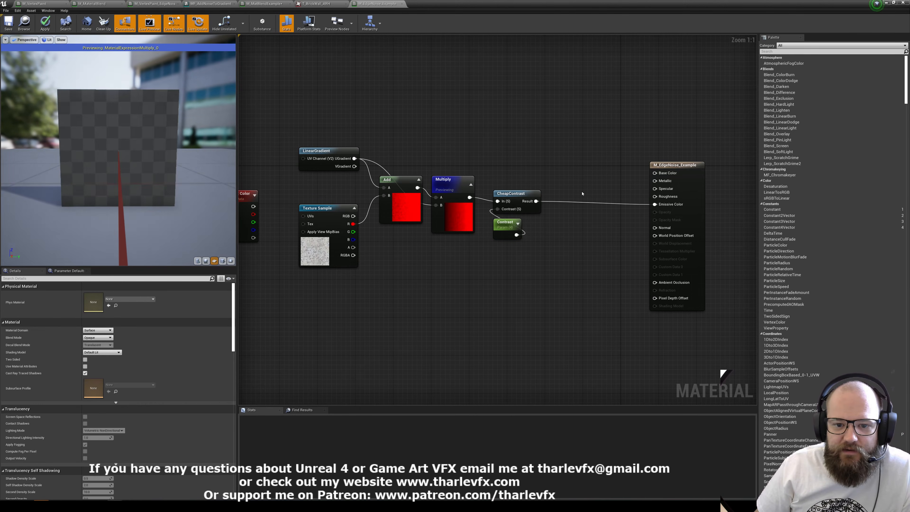
# Add a Clamp node fed by the CheapContrast result.
pyautogui.moveTo(536, 201); pyautogui.dragTo(561, 192)
pyautogui.write('clamp')
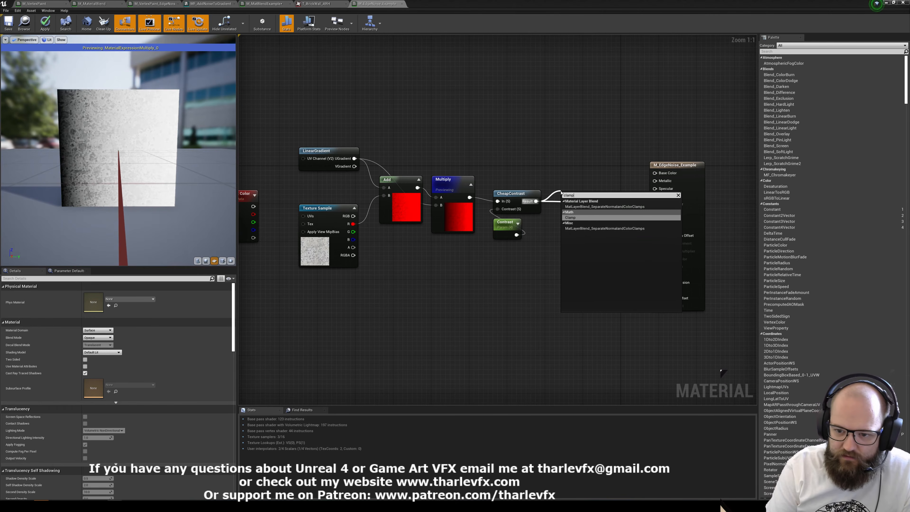
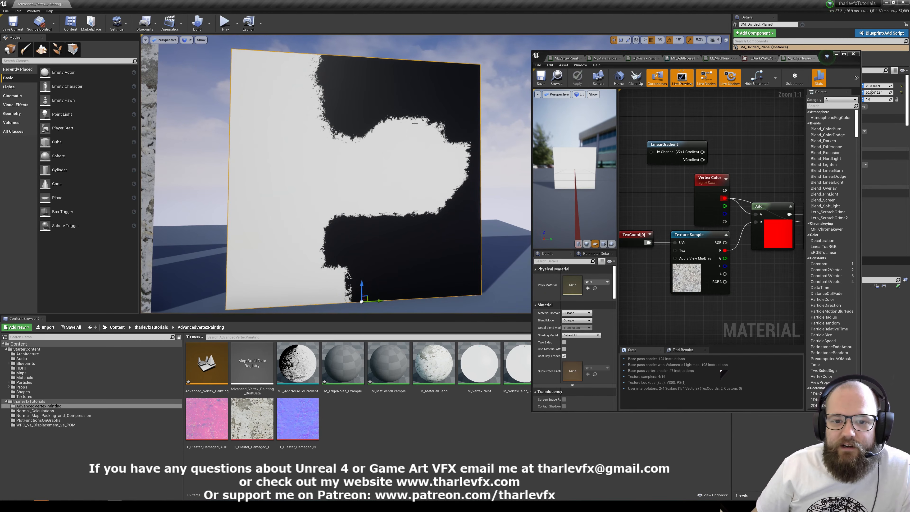
# Paint white vertex color further into the black area of the selected plane and return to placement mode.
pyautogui.click(25, 49)
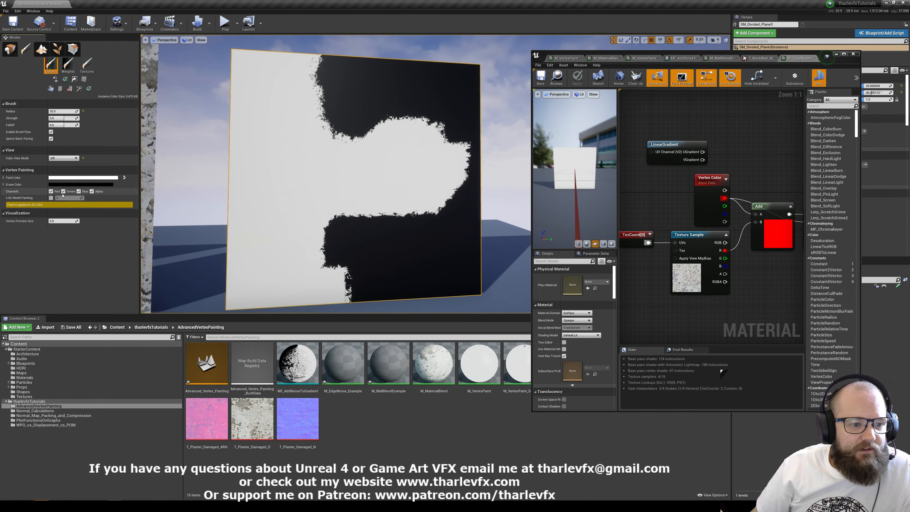
pyautogui.moveTo(352, 144)
pyautogui.mouseDown()
pyautogui.moveTo(357, 122)
pyautogui.moveTo(322, 109)
pyautogui.moveTo(402, 126)
pyautogui.moveTo(398, 213)
pyautogui.moveTo(319, 209)
pyautogui.moveTo(405, 200)
pyautogui.moveTo(470, 134)
pyautogui.moveTo(456, 187)
pyautogui.moveTo(431, 150)
pyautogui.moveTo(450, 231)
pyautogui.moveTo(467, 234)
pyautogui.moveTo(467, 139)
pyautogui.moveTo(474, 203)
pyautogui.moveTo(418, 165)
pyautogui.moveTo(404, 180)
pyautogui.moveTo(416, 143)
pyautogui.moveTo(369, 142)
pyautogui.moveTo(385, 197)
pyautogui.moveTo(380, 206)
pyautogui.mouseUp()
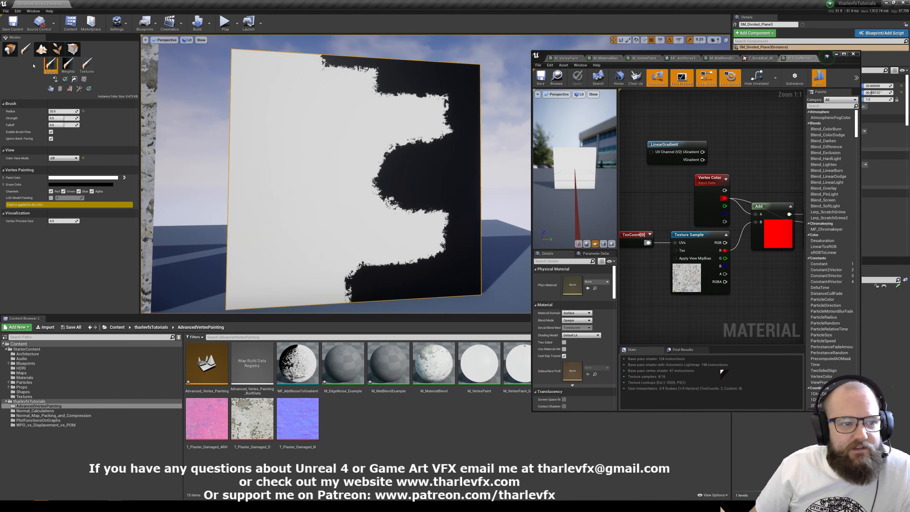
pyautogui.click(10, 49)
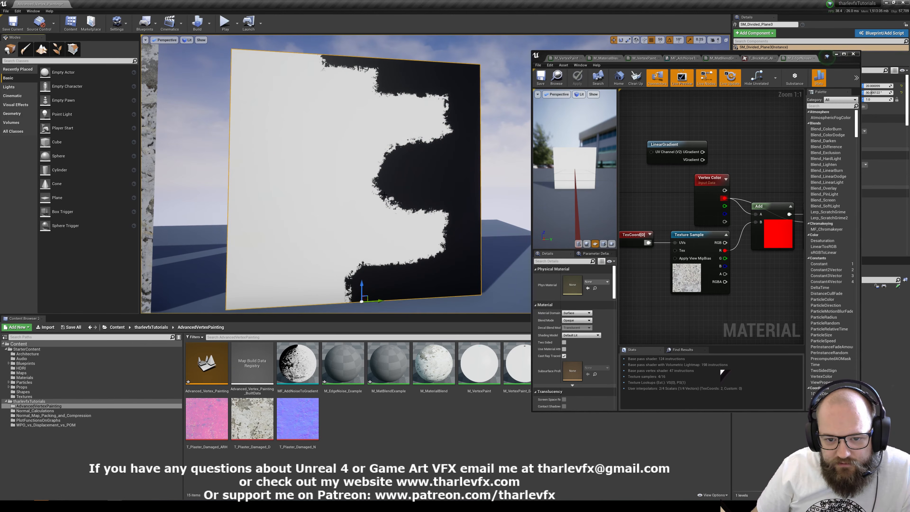
# Connect the Vertex Color node's red channel directly to Emissive Color.
pyautogui.moveTo(756, 171); pyautogui.dragTo(664, 172, button='right')
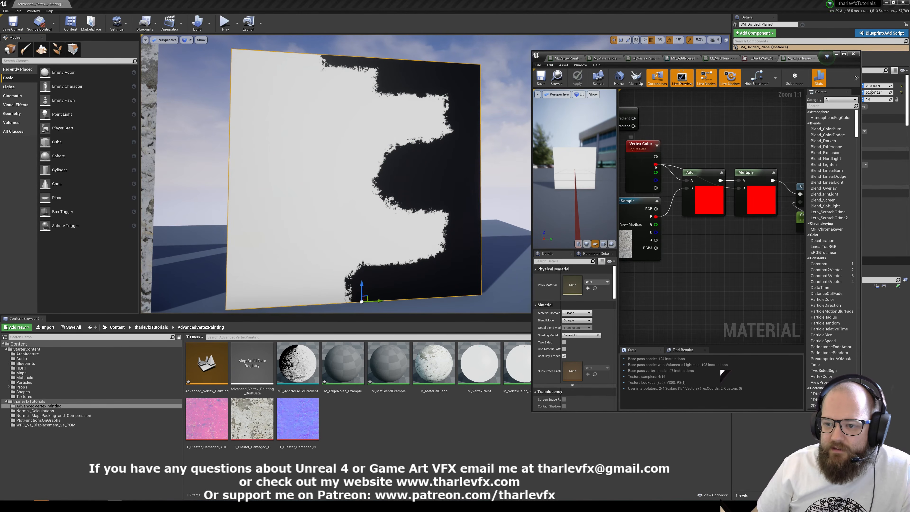
pyautogui.rightClick(656, 165)
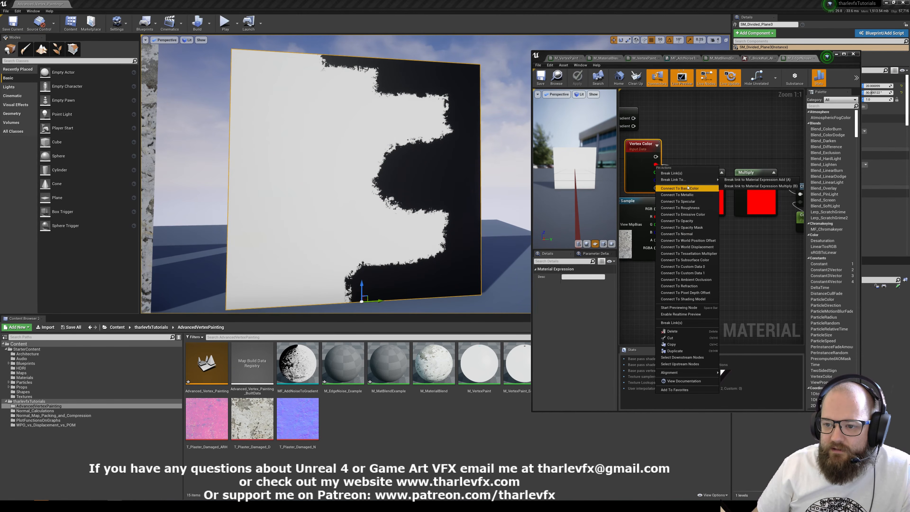
pyautogui.click(687, 215)
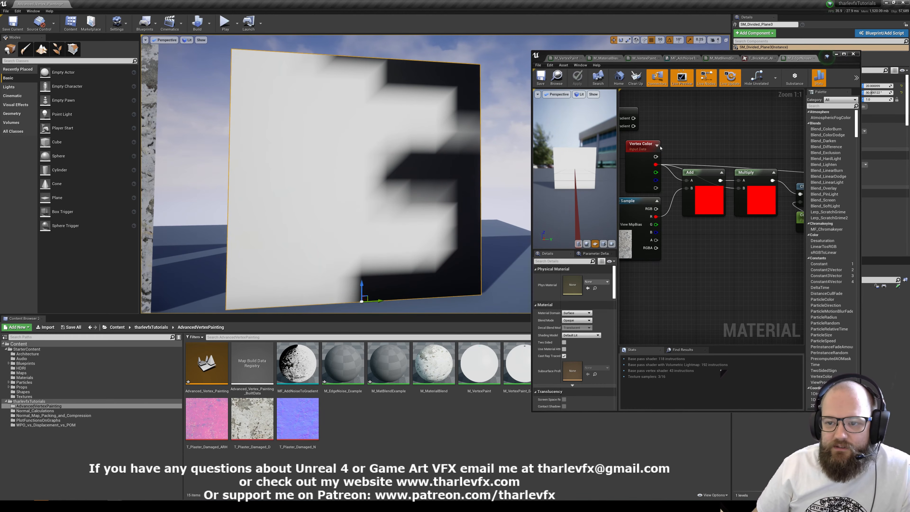
# Reconnect the Clamp output to the Emissive Color input of M_EdgeNoise_Example.
pyautogui.moveTo(742, 148); pyautogui.dragTo(685, 192, button='right')
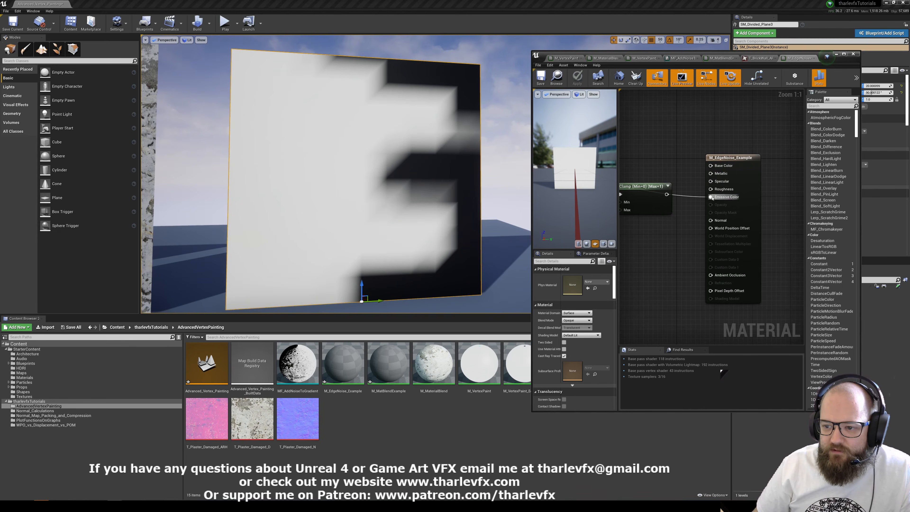
pyautogui.moveTo(666, 176); pyautogui.dragTo(666, 194)
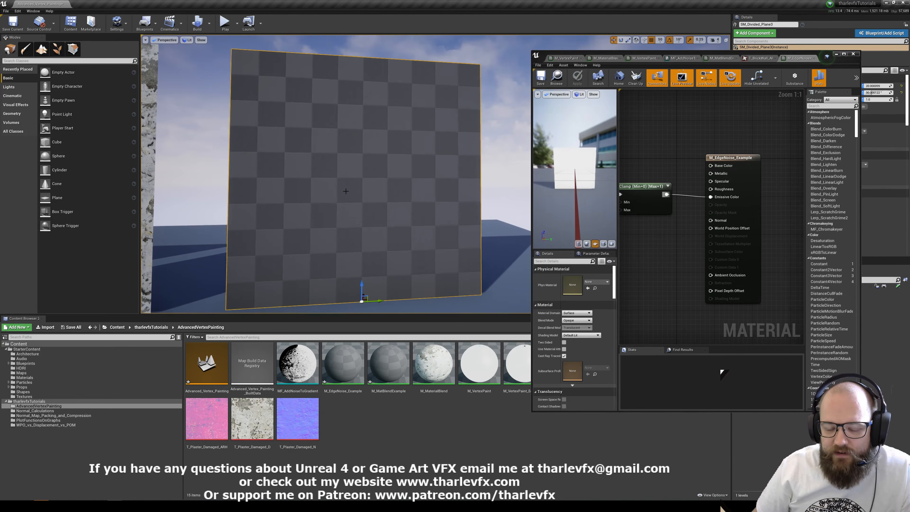
pyautogui.moveTo(643, 165); pyautogui.dragTo(738, 162, button='right')
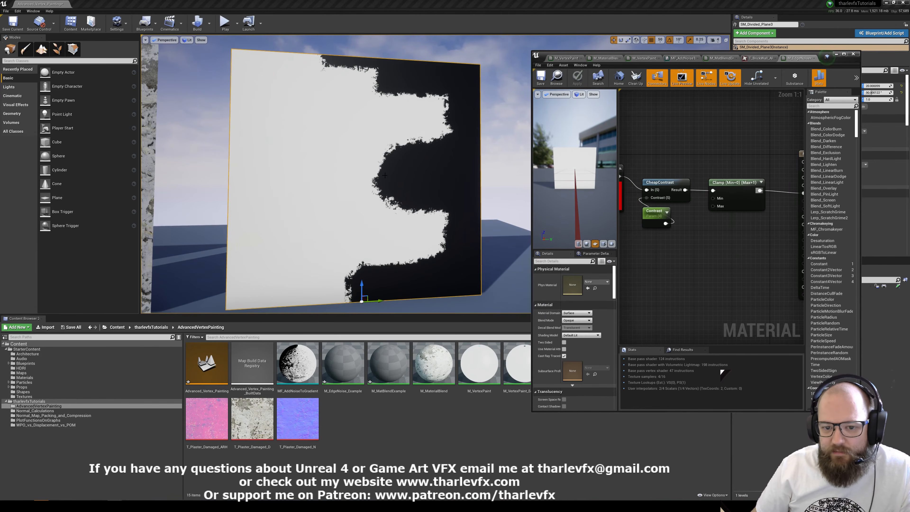
# Open the MF_AddNoiseToGradient material function from the AdvancedVertexPainting folder in a maximized editor.
pyautogui.scroll(-2, 675, 146)
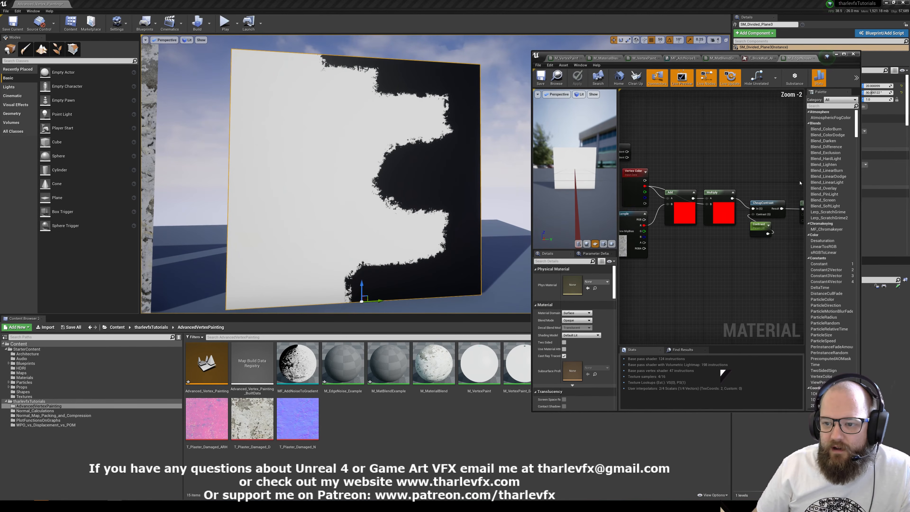
pyautogui.click(843, 54)
pyautogui.press('Home')
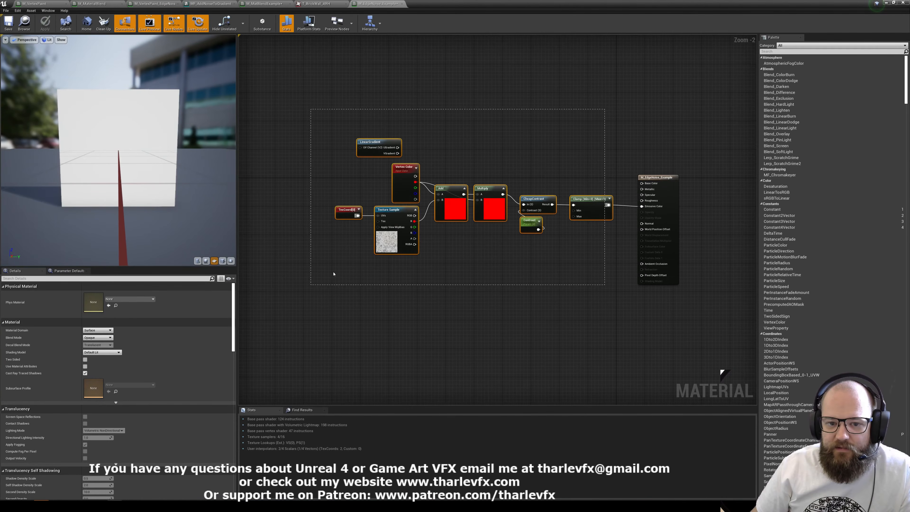
pyautogui.click(894, 3)
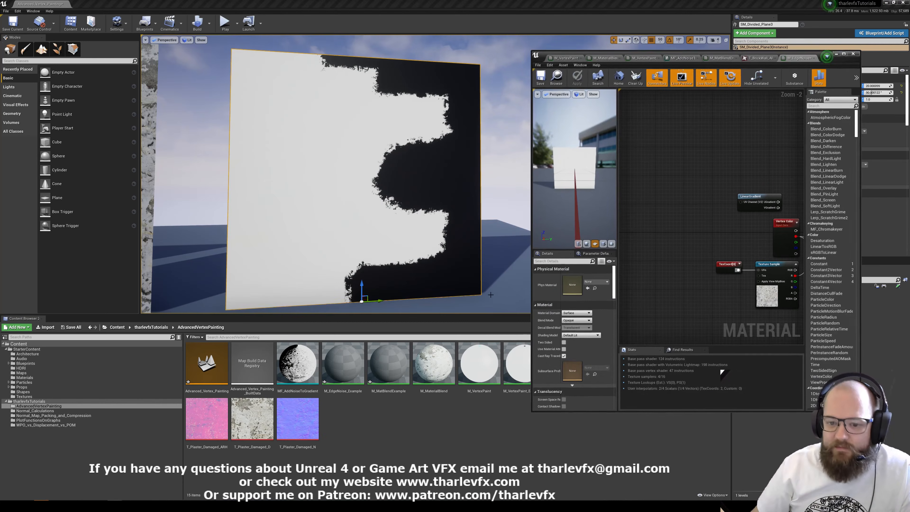
pyautogui.click(835, 54)
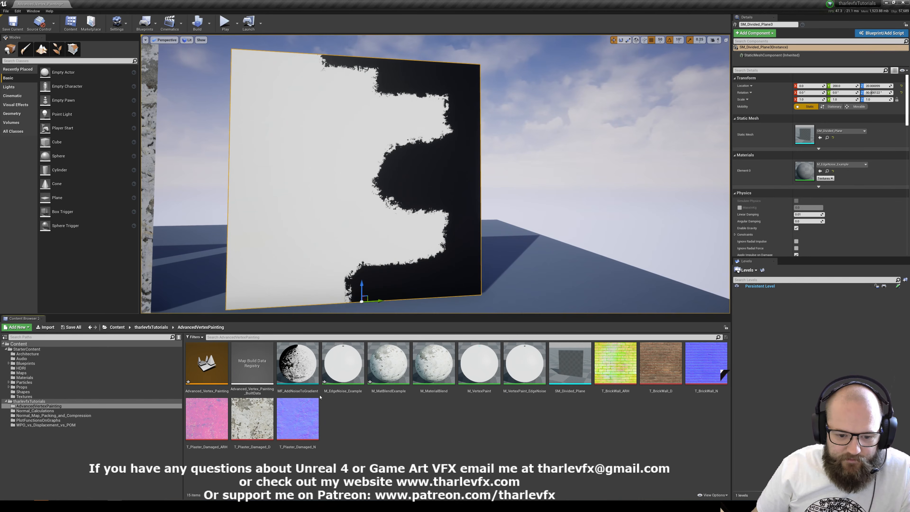
pyautogui.click(293, 369)
pyautogui.doubleClick(294, 369)
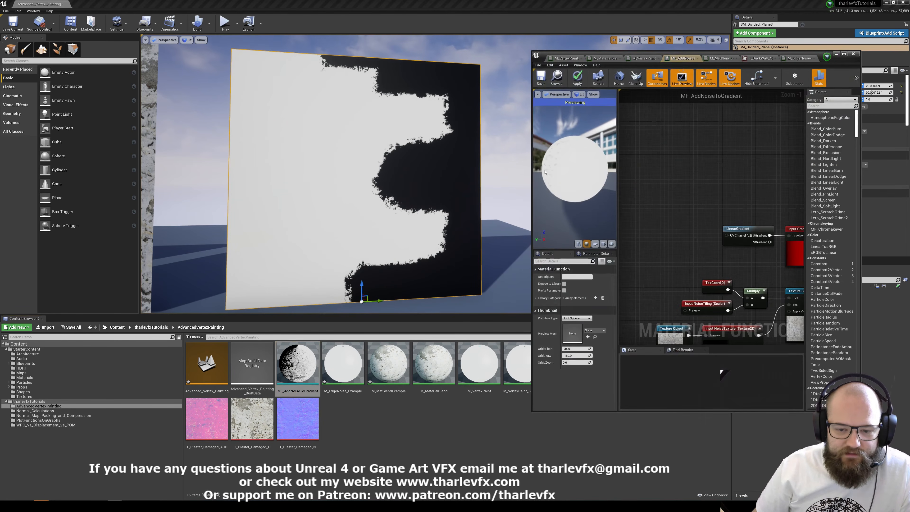
pyautogui.click(843, 54)
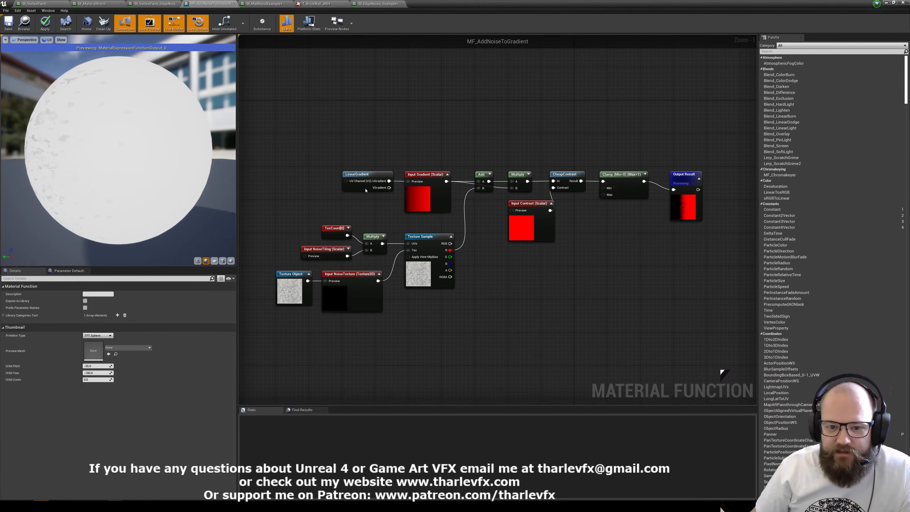
# Inspect the function's Gradient and NoiseTiling inputs and the Texture Object feeding the NoiseTexture input.
pyautogui.scroll(1, 456, 154)
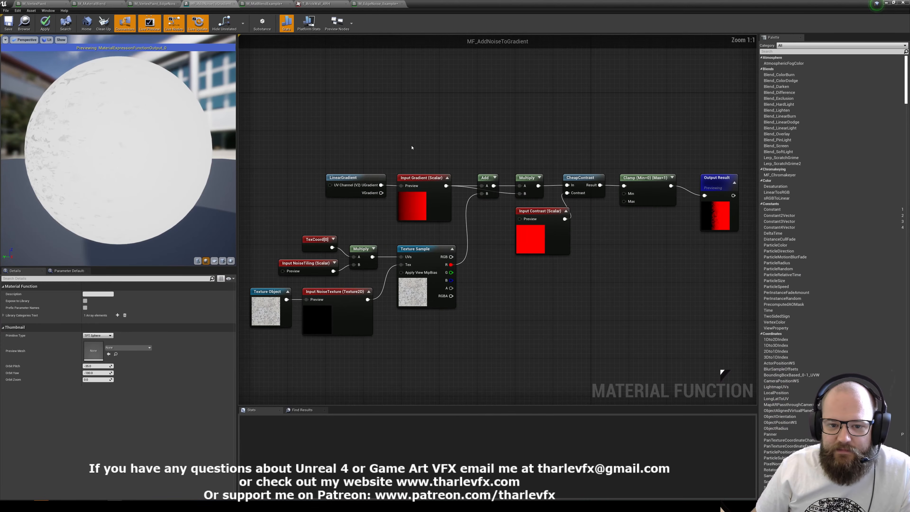
pyautogui.click(423, 188)
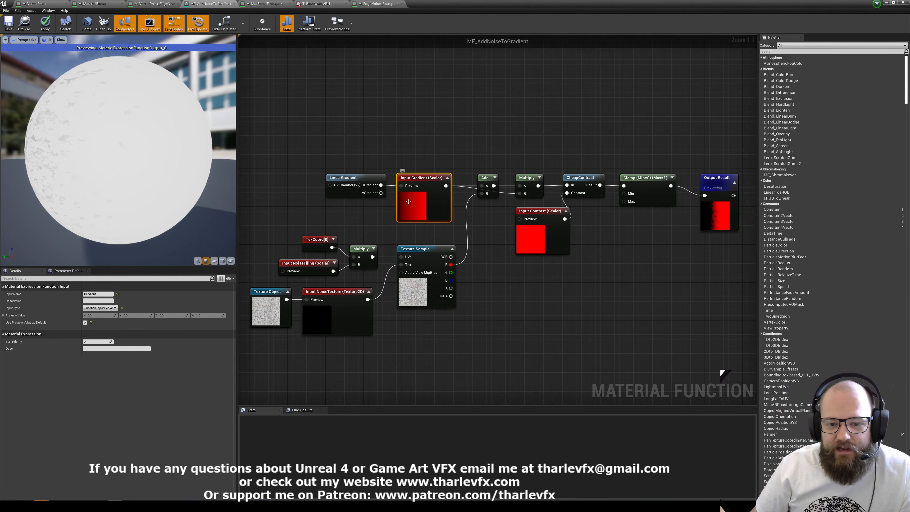
pyautogui.click(344, 223)
pyautogui.moveTo(308, 278); pyautogui.dragTo(262, 256)
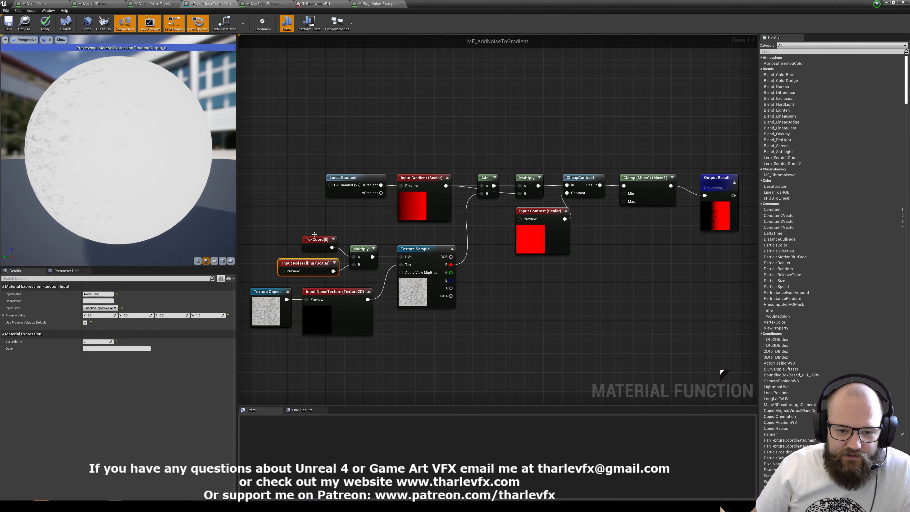
pyautogui.click(262, 301)
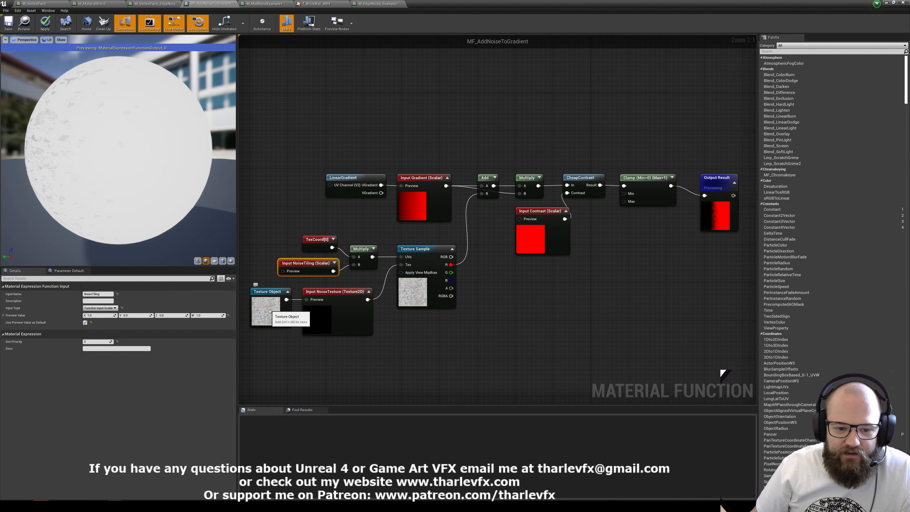
pyautogui.click(538, 275)
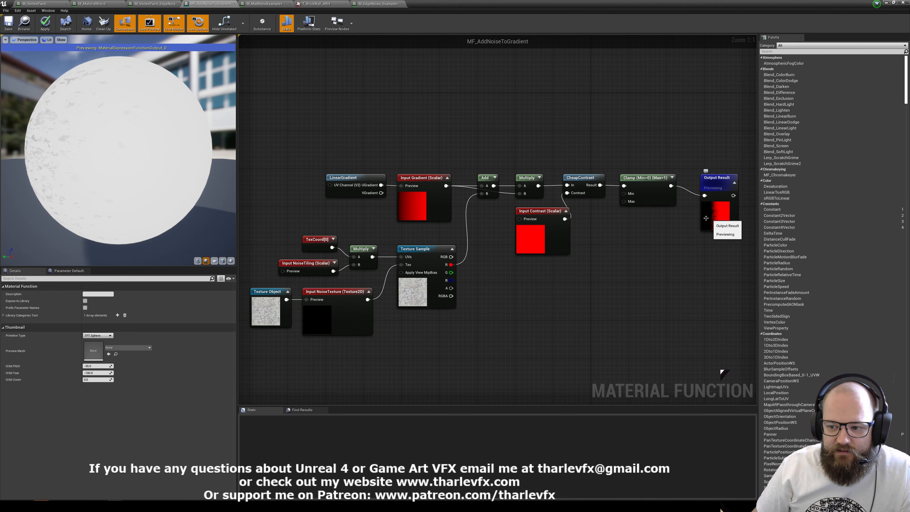
# Switch the function's preview mesh to a plane and rotate it to face the camera.
pyautogui.moveTo(159, 139); pyautogui.dragTo(229, 161)
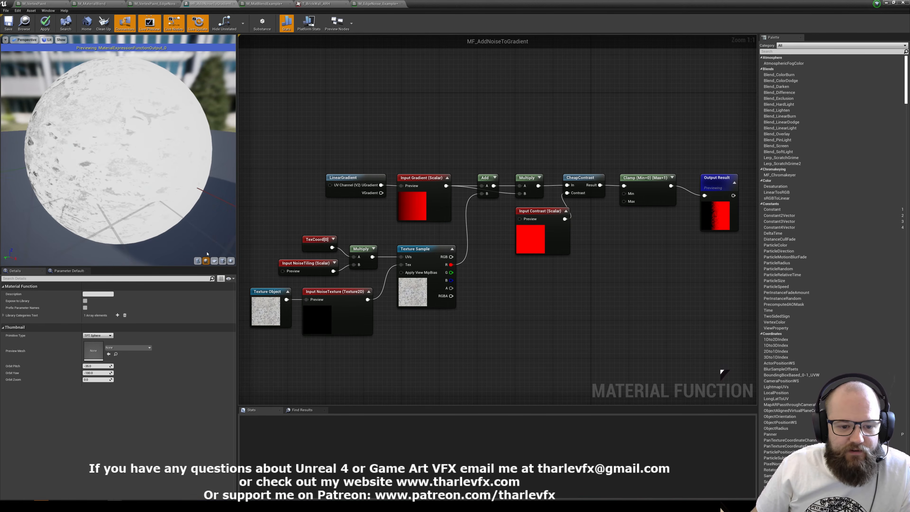
pyautogui.click(214, 261)
pyautogui.moveTo(187, 197); pyautogui.dragTo(287, 175)
pyautogui.moveTo(158, 191); pyautogui.dragTo(172, 191)
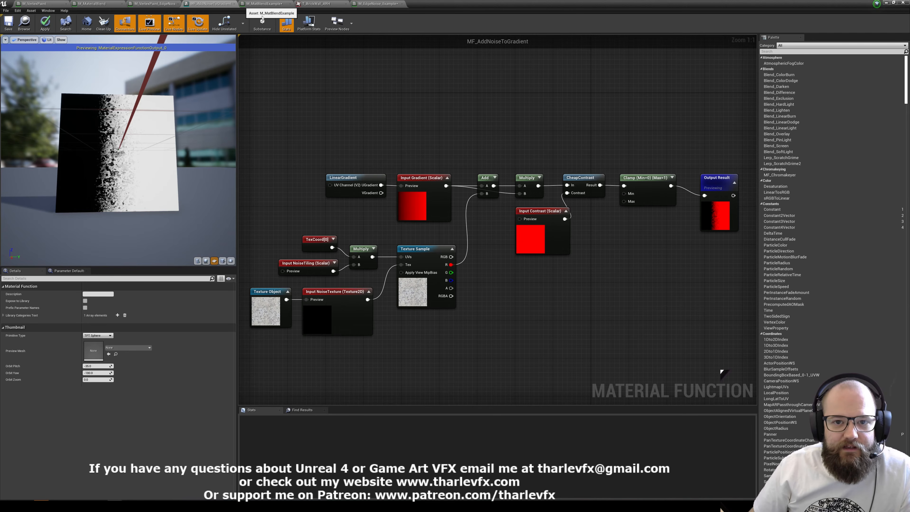
# Open the M_MatBlendExample material assigned to the brick-and-plaster plane.
pyautogui.click(886, 3)
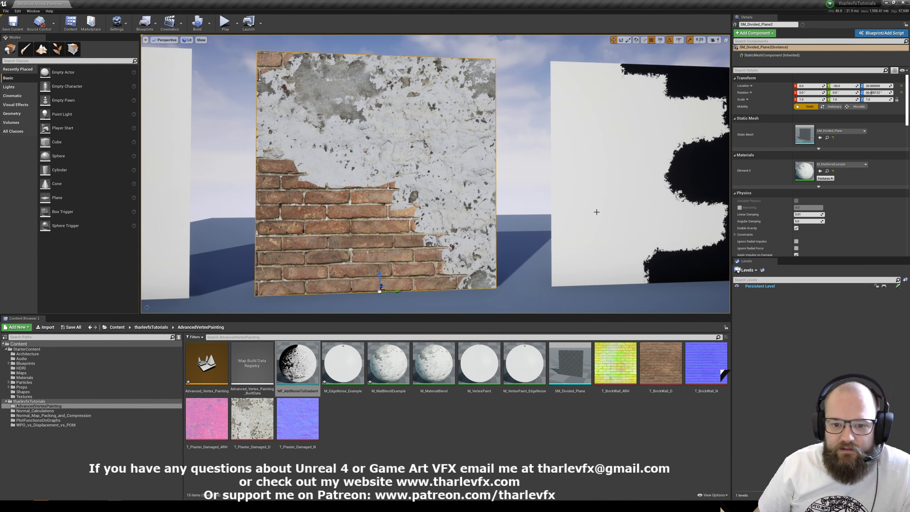
pyautogui.doubleClick(803, 171)
pyautogui.moveTo(329, 140); pyautogui.dragTo(394, 176, button='right')
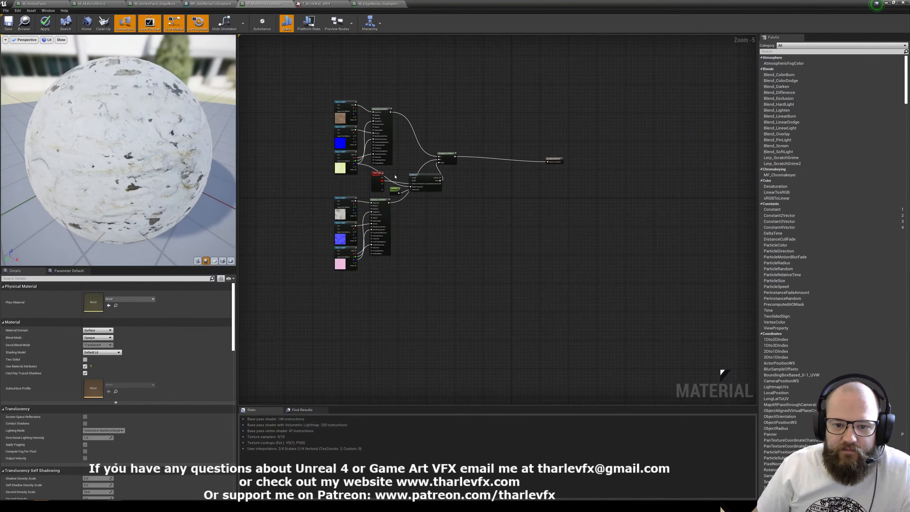
pyautogui.scroll(5, 395, 176)
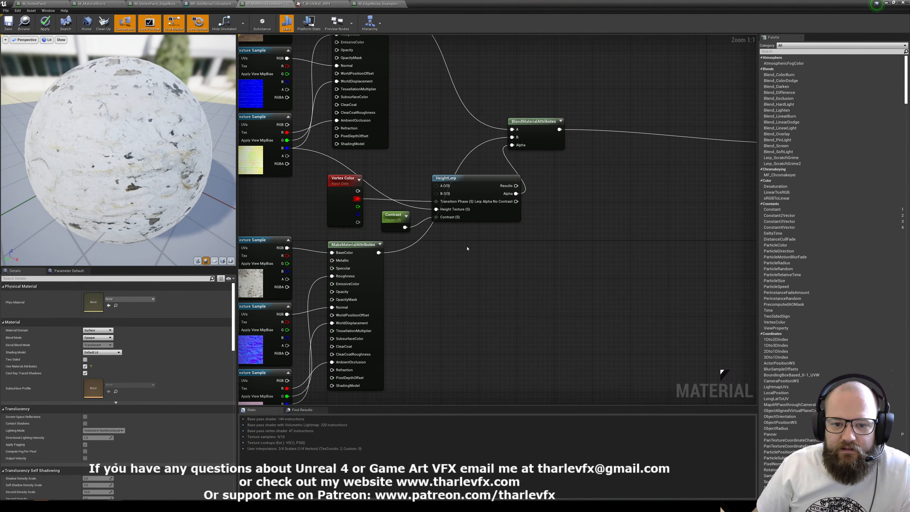
# Move the Vertex Color, Contrast, HeightLerp and BlendMaterialAttributes nodes away from the MakeMaterialAttributes nodes to make room in the graph.
pyautogui.scroll(-1, 468, 240)
pyautogui.moveTo(509, 246); pyautogui.dragTo(518, 227)
pyautogui.click(559, 195)
pyautogui.moveTo(581, 168); pyautogui.dragTo(639, 168)
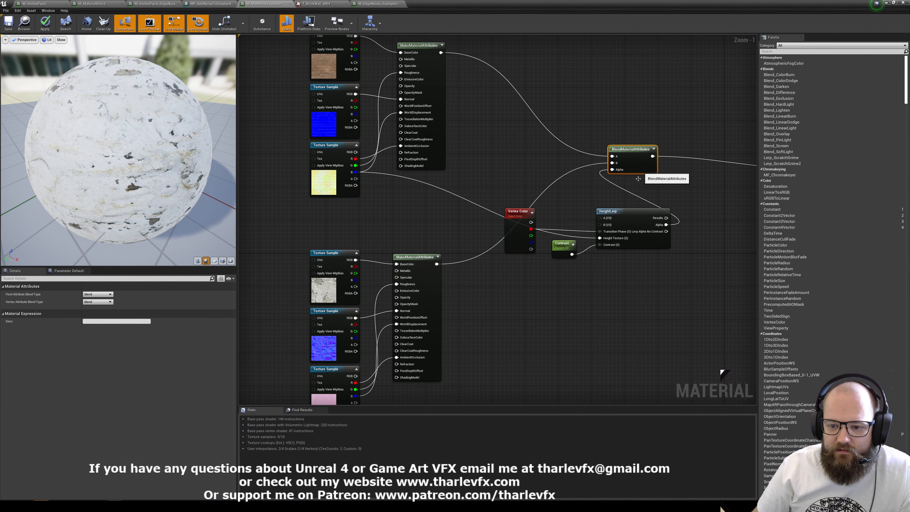
pyautogui.click(634, 187)
pyautogui.moveTo(515, 244); pyautogui.dragTo(503, 244)
# Add a MaterialFunctionCall node below the Vertex Color and Contrast nodes.
pyautogui.click(516, 281)
pyautogui.rightClick(516, 278)
pyautogui.write('func')
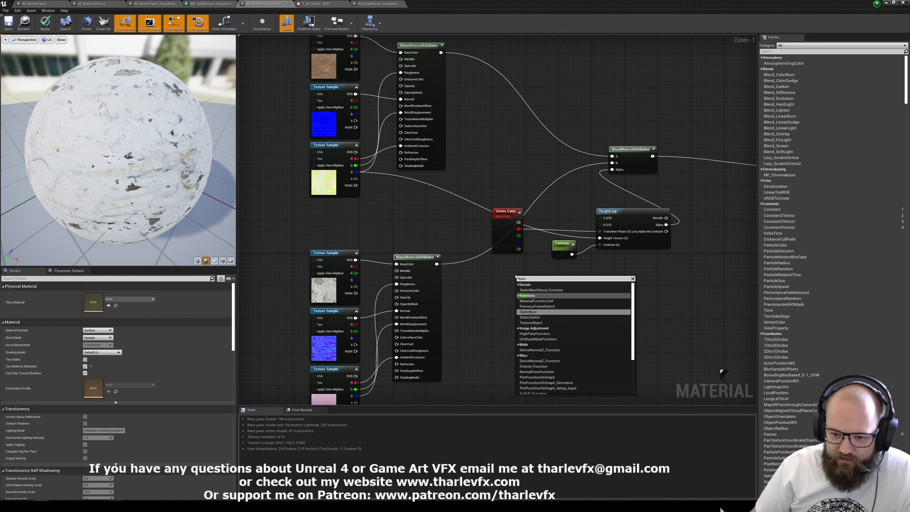
pyautogui.click(530, 296)
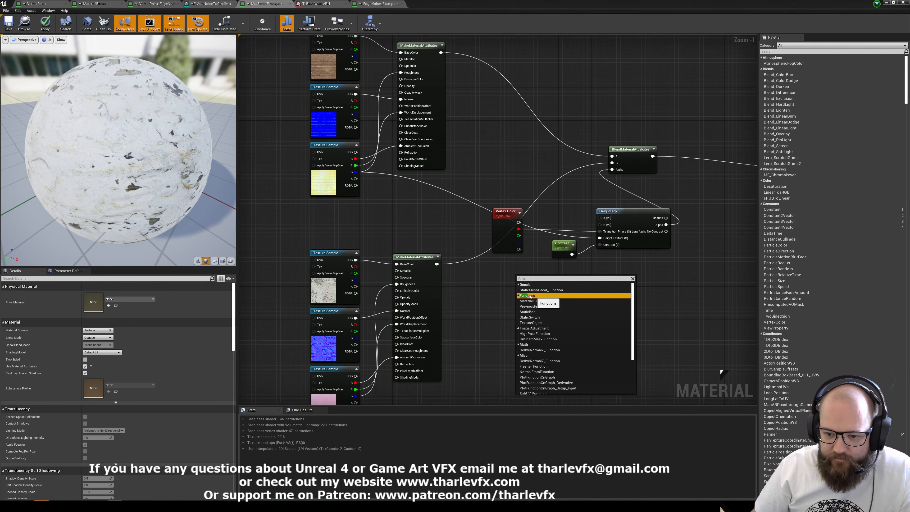
pyautogui.click(566, 301)
# Insert MF_AddNoiseToGradient between Vertex Color's red output and HeightLerp's Transition Phase input, with the Contrast parameter moved below HeightLerp.
pyautogui.moveTo(545, 277); pyautogui.dragTo(602, 269)
pyautogui.click(558, 269)
pyautogui.moveTo(505, 244); pyautogui.dragTo(467, 243)
pyautogui.click(510, 241)
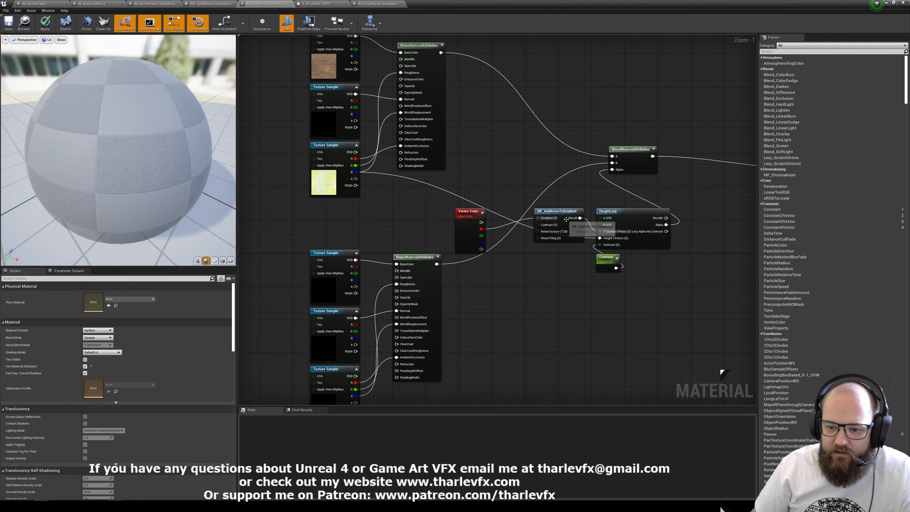
# Create a scalar parameter named EdgeNoise_Contrast and connect it to the Contrast input of MF_AddNoiseToGradient.
pyautogui.scroll(1, 566, 218)
pyautogui.click(488, 228)
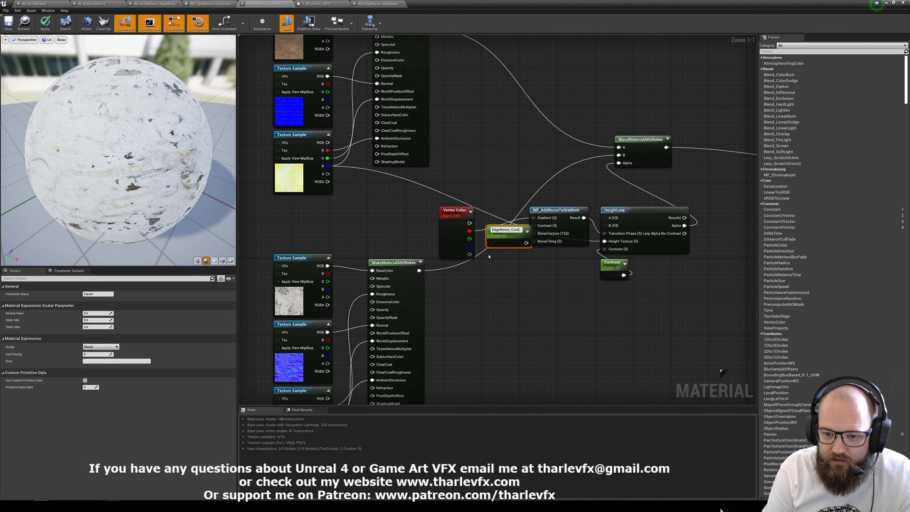
pyautogui.moveTo(581, 198); pyautogui.dragTo(621, 268)
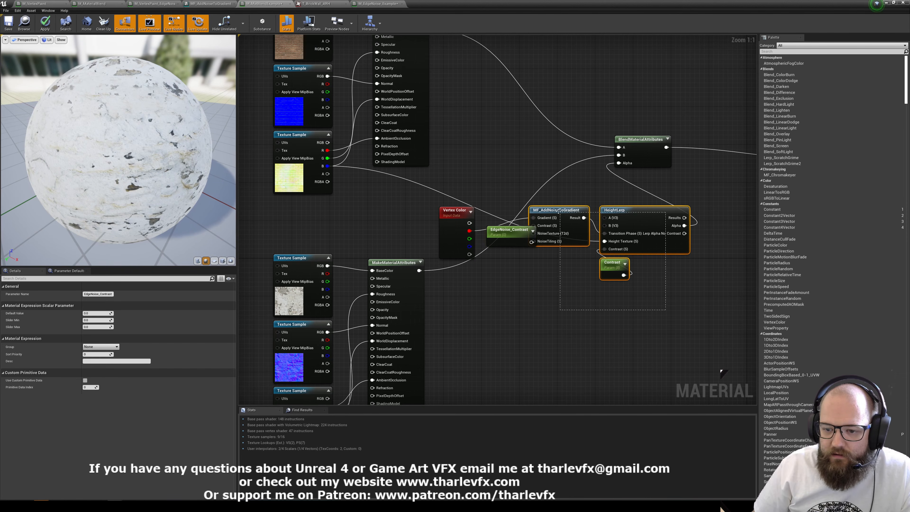
pyautogui.moveTo(583, 230); pyautogui.dragTo(602, 231)
pyautogui.click(566, 263)
pyautogui.moveTo(531, 242); pyautogui.dragTo(560, 231)
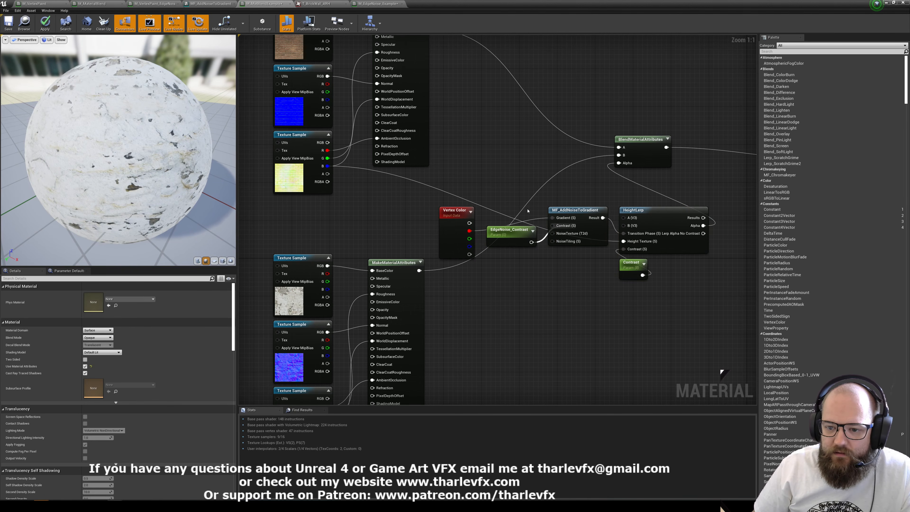
# Duplicate the EdgeNoise_Contrast parameter, place the copy below it and rename it EdgeNoise_Tiling.
pyautogui.click(509, 233)
pyautogui.hotkey('ctrl', 'w')
pyautogui.moveTo(522, 259); pyautogui.dragTo(498, 267)
pyautogui.click(101, 293)
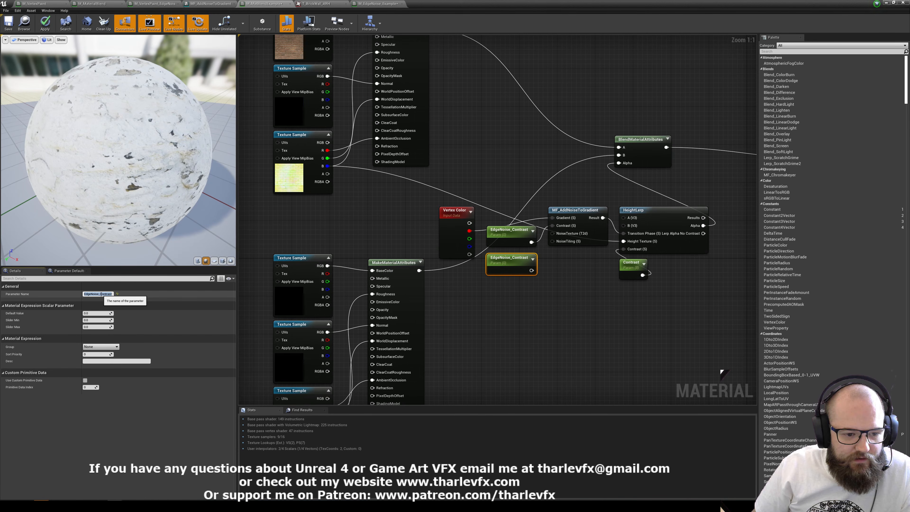
pyautogui.write('Tiling')
pyautogui.press('Return')
# Connect EdgeNoise_Tiling to the NoiseTiling input of MF_AddNoiseToGradient and apply the material changes.
pyautogui.moveTo(552, 241); pyautogui.dragTo(522, 274)
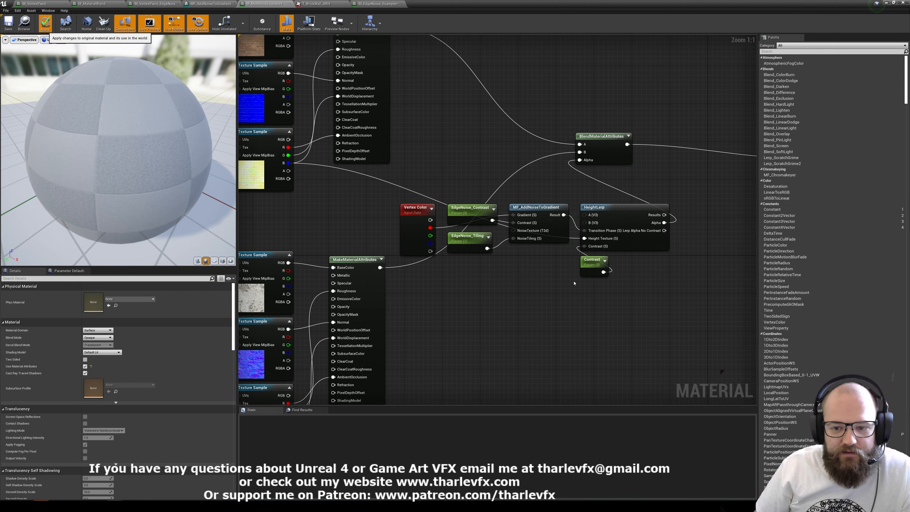
pyautogui.click(45, 25)
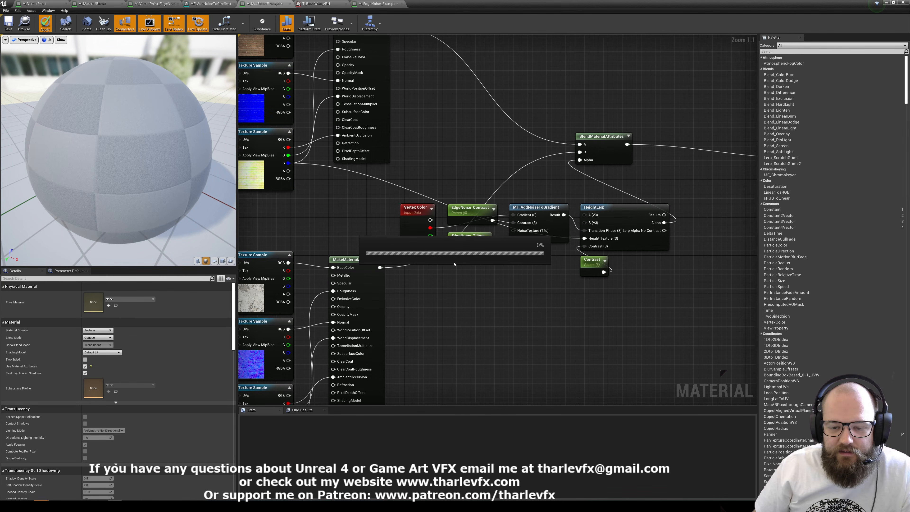
# Shrink the material editor to a floating window beside the level viewport and set EdgeNoise_Tiling's default value to about 0.14.
pyautogui.click(893, 2)
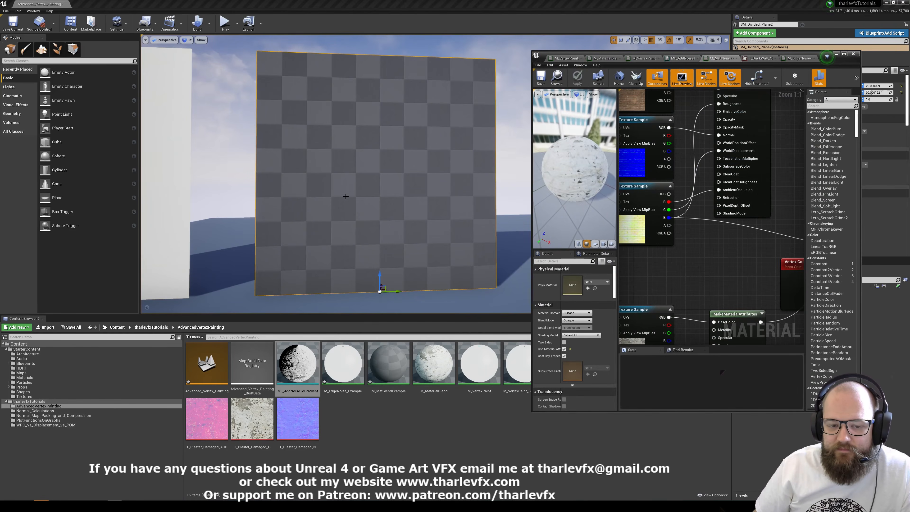
pyautogui.scroll(6, 280, 142)
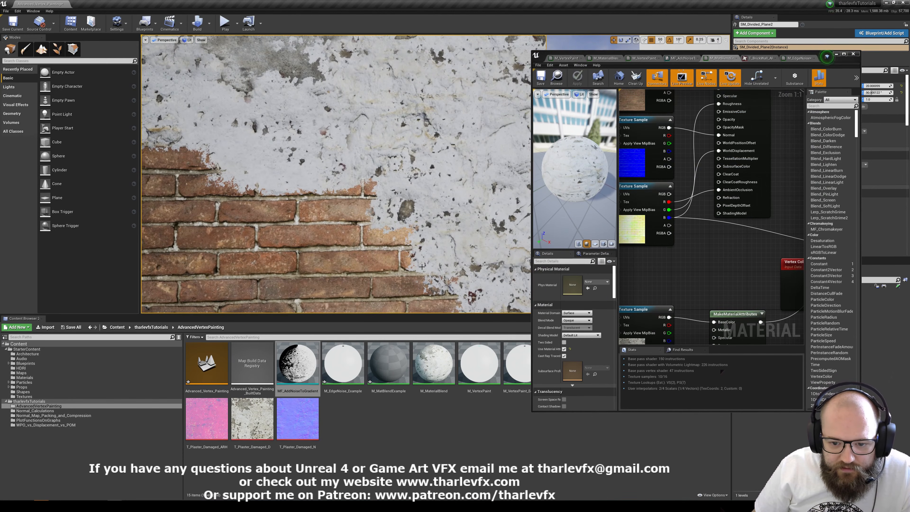
pyautogui.moveTo(699, 278); pyautogui.dragTo(635, 154, button='right')
pyautogui.moveTo(759, 215); pyautogui.dragTo(672, 231, button='right')
pyautogui.click(689, 191)
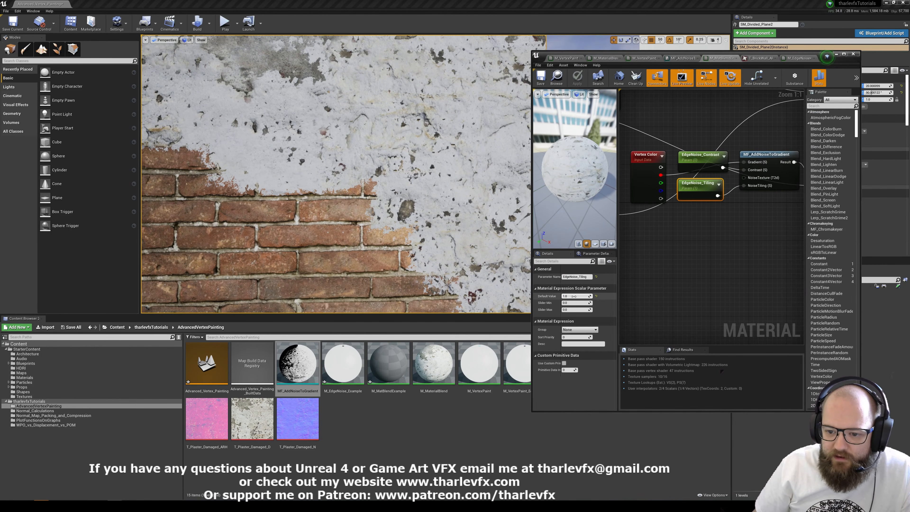
pyautogui.write('0.1')
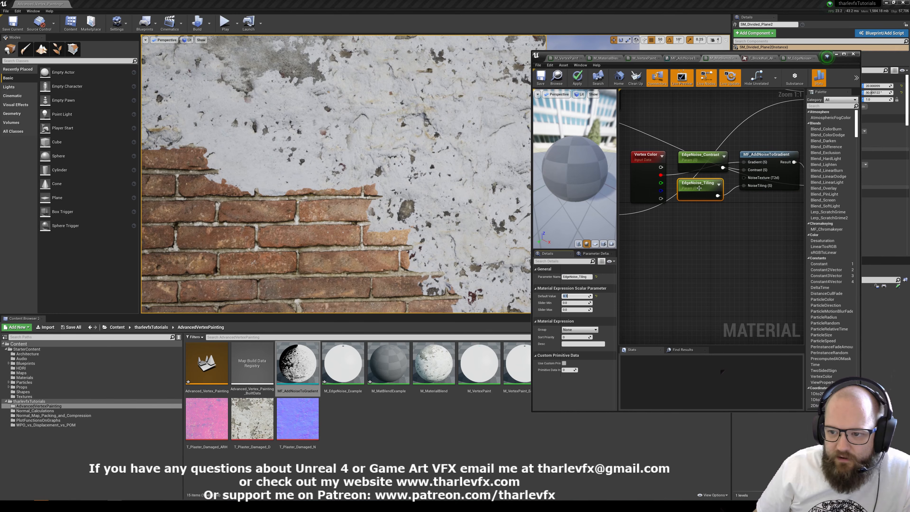
pyautogui.press('Return')
pyautogui.moveTo(574, 296)
pyautogui.mouseDown()
pyautogui.moveTo(565, 296)
pyautogui.moveTo(578, 296)
pyautogui.mouseUp()
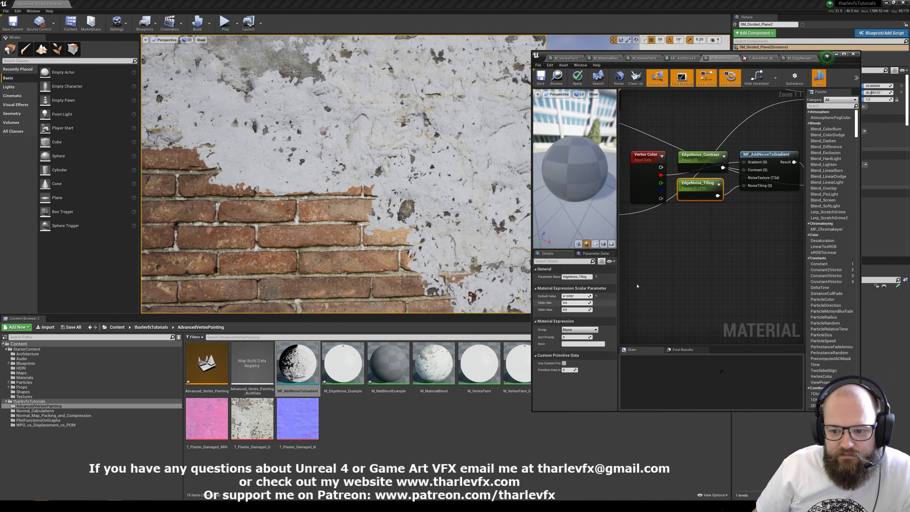
# Lower EdgeNoise_Contrast's default value to slightly below zero while comparing the brick-to-plaster edges on the wall plane.
pyautogui.click(714, 163)
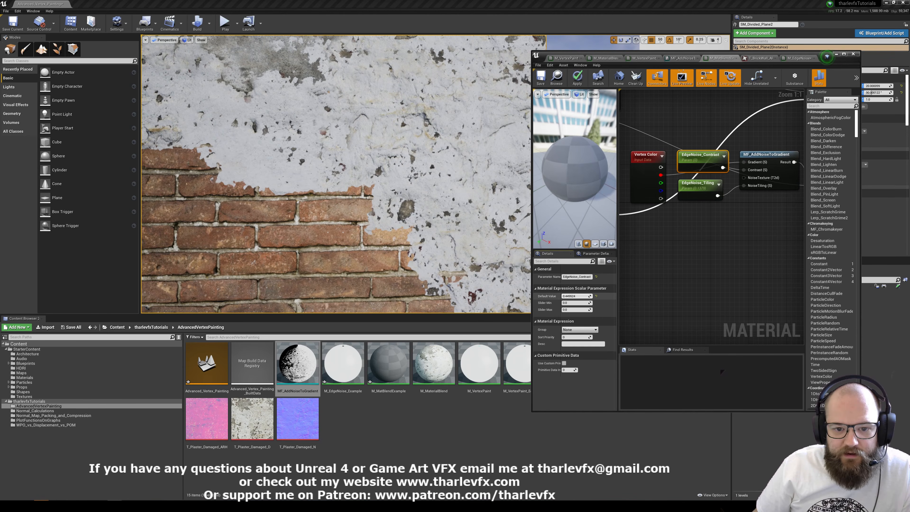
pyautogui.moveTo(587, 296); pyautogui.dragTo(572, 296)
pyautogui.press('s')
pyautogui.moveTo(397, 215)
pyautogui.mouseDown(button='right')
pyautogui.moveTo(398, 229)
pyautogui.moveTo(397, 204)
pyautogui.mouseUp(button='right')
pyautogui.press('w')
pyautogui.press('s')
pyautogui.press('w')
pyautogui.moveTo(446, 177)
pyautogui.mouseDown(button='right')
pyautogui.moveTo(439, 175)
pyautogui.moveTo(448, 177)
pyautogui.mouseUp(button='right')
pyautogui.press('s')
pyautogui.moveTo(572, 296); pyautogui.dragTo(570, 296)
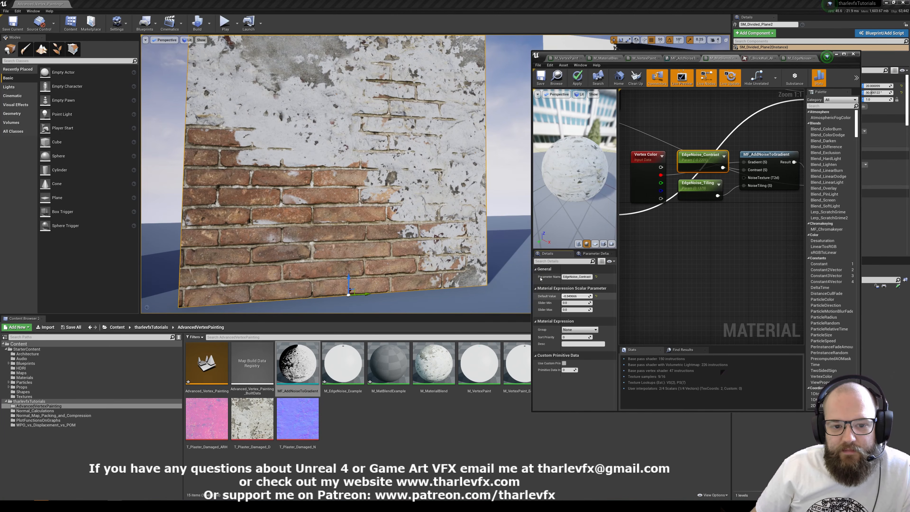
# Lower the default value of HeightLerp's Contrast parameter to about 2.5.
pyautogui.moveTo(802, 243); pyautogui.dragTo(619, 262, button='right')
pyautogui.click(642, 230)
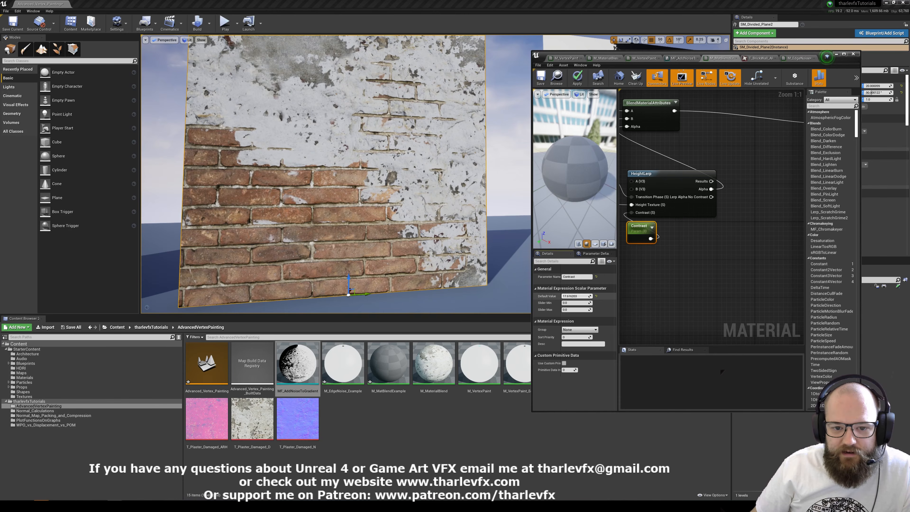
pyautogui.moveTo(575, 296); pyautogui.dragTo(571, 297)
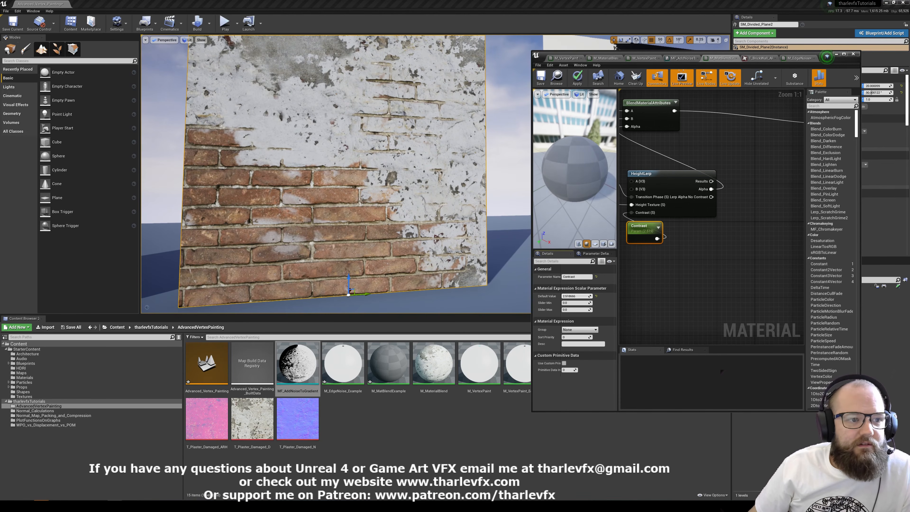
# Enter mesh paint mode and paint vertex color across the wall's brick-to-plaster transition.
pyautogui.hotkey('shift', '2')
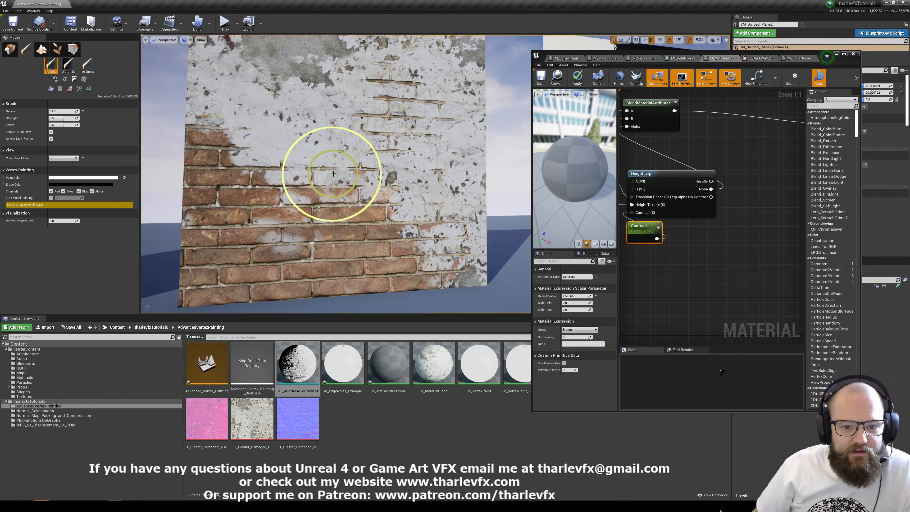
pyautogui.moveTo(333, 174)
pyautogui.mouseDown()
pyautogui.moveTo(327, 160)
pyautogui.moveTo(240, 138)
pyautogui.moveTo(324, 193)
pyautogui.moveTo(345, 160)
pyautogui.moveTo(390, 161)
pyautogui.moveTo(346, 127)
pyautogui.moveTo(413, 198)
pyautogui.moveTo(380, 205)
pyautogui.moveTo(357, 177)
pyautogui.moveTo(270, 120)
pyautogui.moveTo(253, 137)
pyautogui.moveTo(277, 132)
pyautogui.moveTo(309, 197)
pyautogui.moveTo(369, 212)
pyautogui.mouseUp()
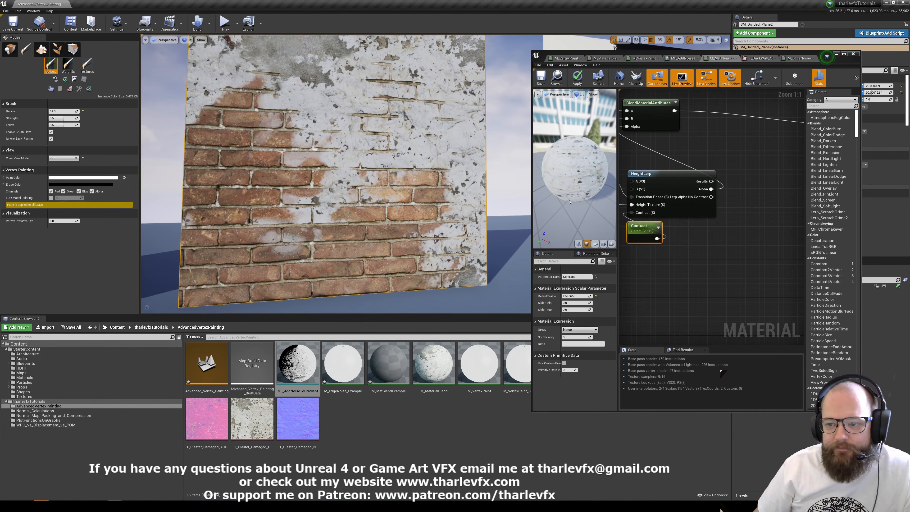
pyautogui.scroll(-1, 693, 156)
pyautogui.moveTo(694, 156); pyautogui.dragTo(760, 206, button='right')
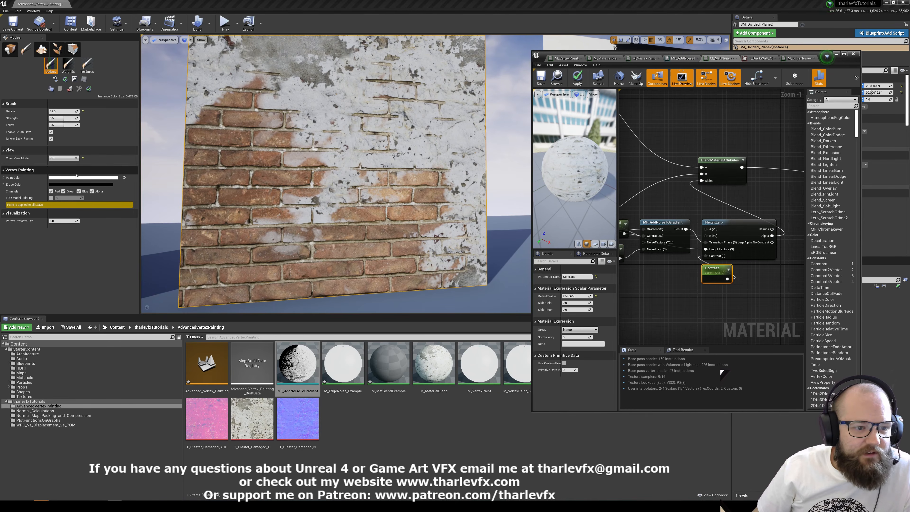
# Set the paint color to a mid grey of 0.451042 and paint soft blended patches over the middle and upper wall.
pyautogui.click(83, 177)
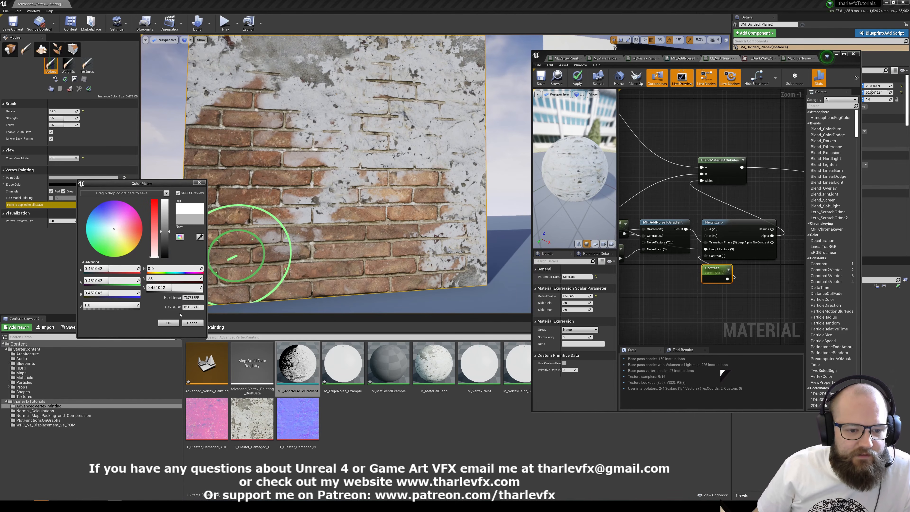
pyautogui.click(168, 322)
pyautogui.moveTo(308, 172); pyautogui.dragTo(319, 181)
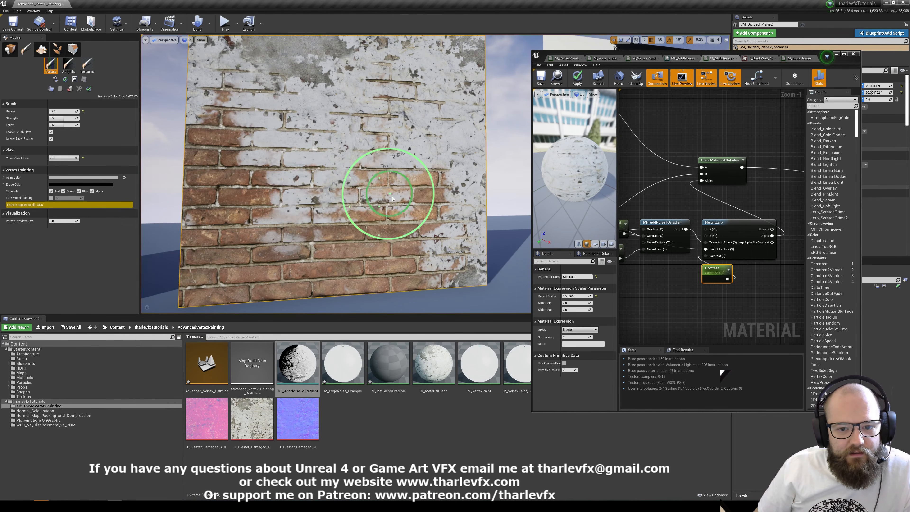
pyautogui.moveTo(303, 147); pyautogui.dragTo(290, 158)
pyautogui.moveTo(268, 122)
pyautogui.mouseDown()
pyautogui.moveTo(375, 152)
pyautogui.moveTo(400, 173)
pyautogui.moveTo(335, 112)
pyautogui.moveTo(265, 117)
pyautogui.mouseUp()
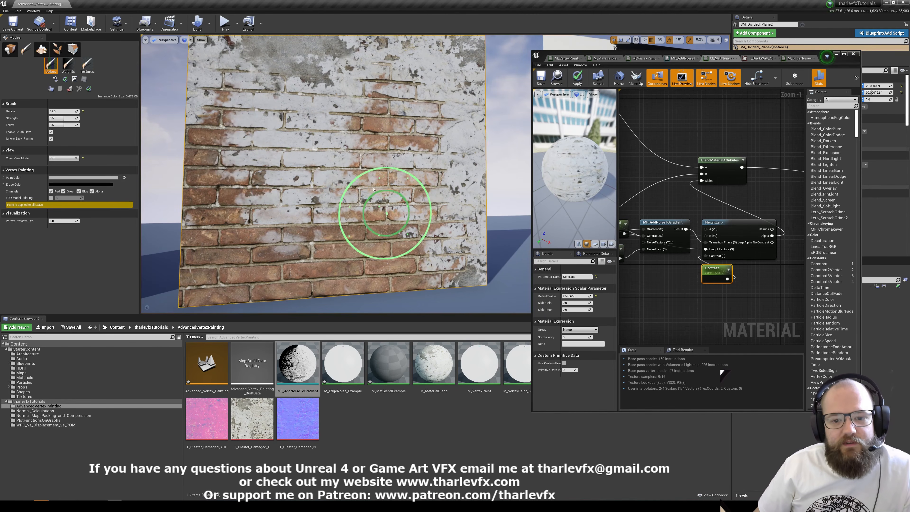
pyautogui.press('s')
pyautogui.moveTo(379, 197)
pyautogui.mouseDown(button='right')
pyautogui.moveTo(329, 190)
pyautogui.moveTo(377, 183)
pyautogui.mouseUp(button='right')
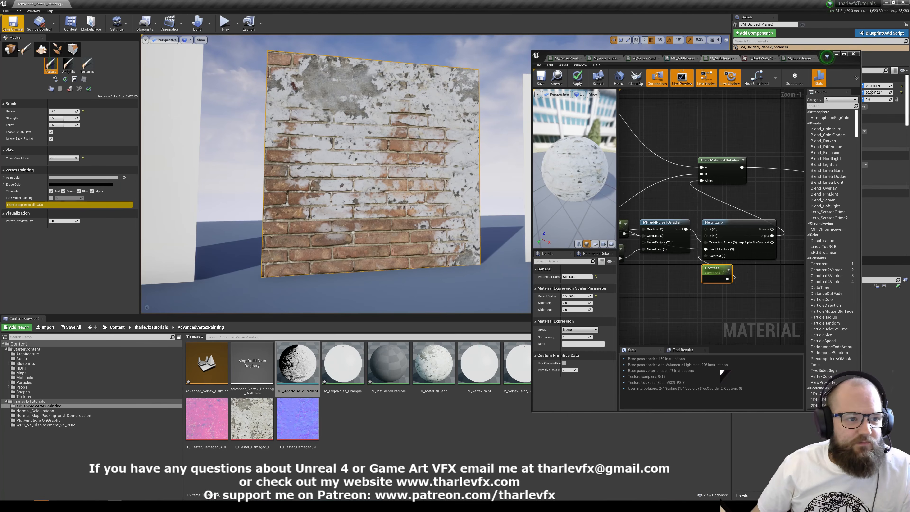
# Switch the level editor back to placement mode and maximize the material editor window.
pyautogui.click(10, 49)
pyautogui.click(781, 140)
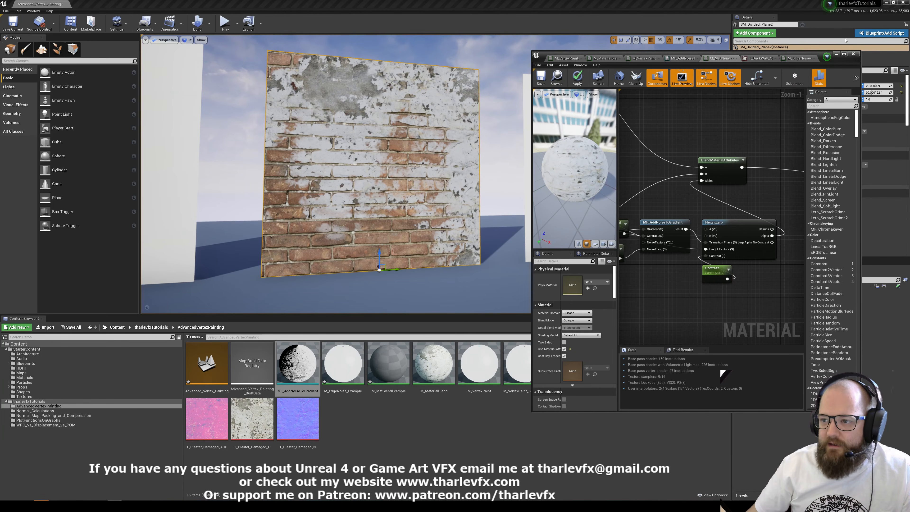
pyautogui.click(843, 54)
# Examine the complete material graph from the texture samples through BlendMaterialAttributes to the output node.
pyautogui.moveTo(440, 154); pyautogui.dragTo(665, 253, button='right')
pyautogui.scroll(-1, 630, 212)
pyautogui.scroll(-1, 631, 212)
pyautogui.moveTo(630, 212); pyautogui.dragTo(605, 151, button='right')
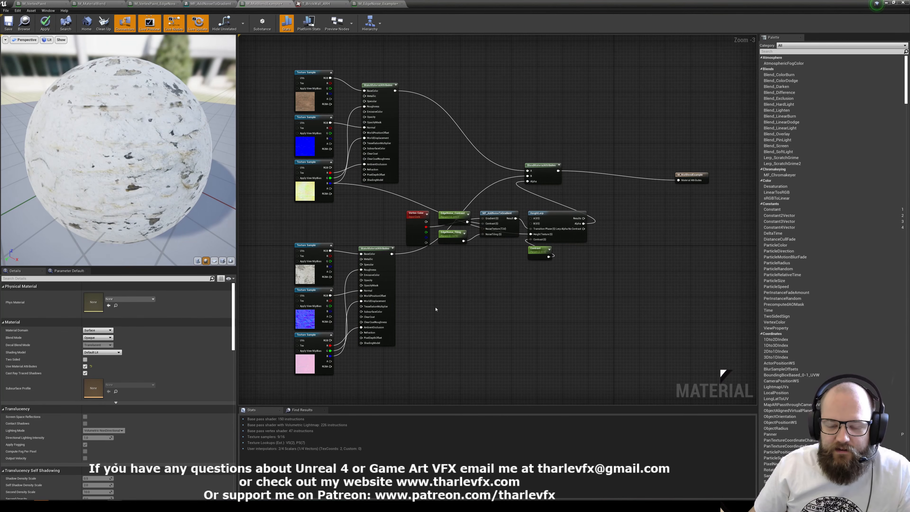
pyautogui.moveTo(512, 152); pyautogui.dragTo(449, 142, button='right')
pyautogui.moveTo(618, 159); pyautogui.dragTo(698, 158)
pyautogui.moveTo(475, 165); pyautogui.dragTo(499, 169)
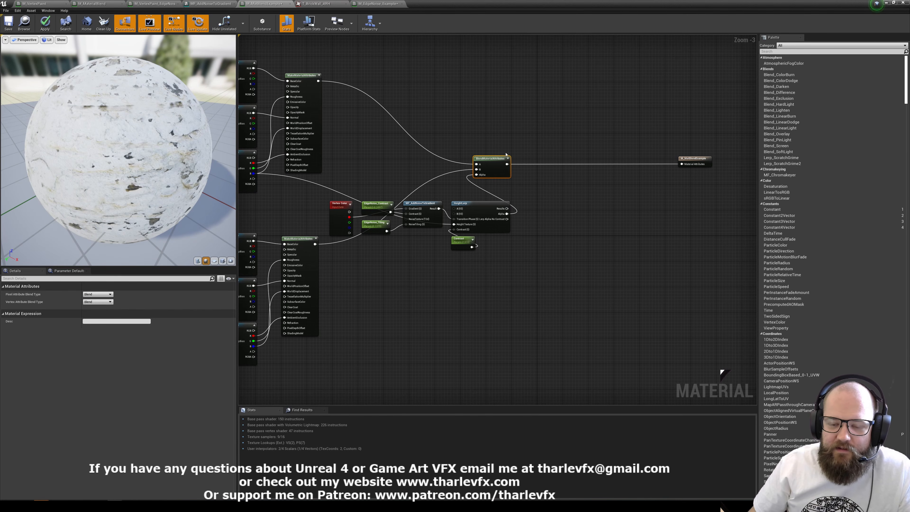
pyautogui.moveTo(547, 201); pyautogui.dragTo(607, 185, button='right')
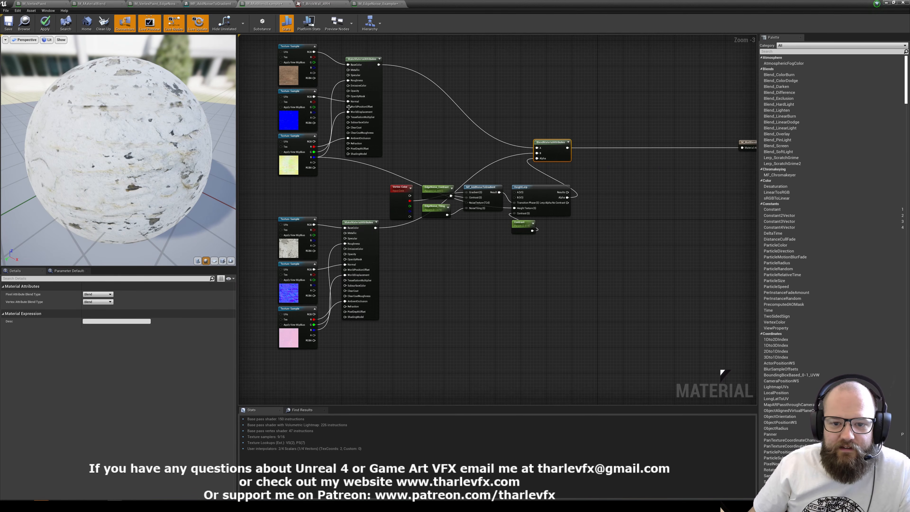
pyautogui.click(375, 258)
# Add a BreakMaterialAttributes node fed by the BlendMaterialAttributes output and place it below the line to the material output.
pyautogui.scroll(3, 375, 258)
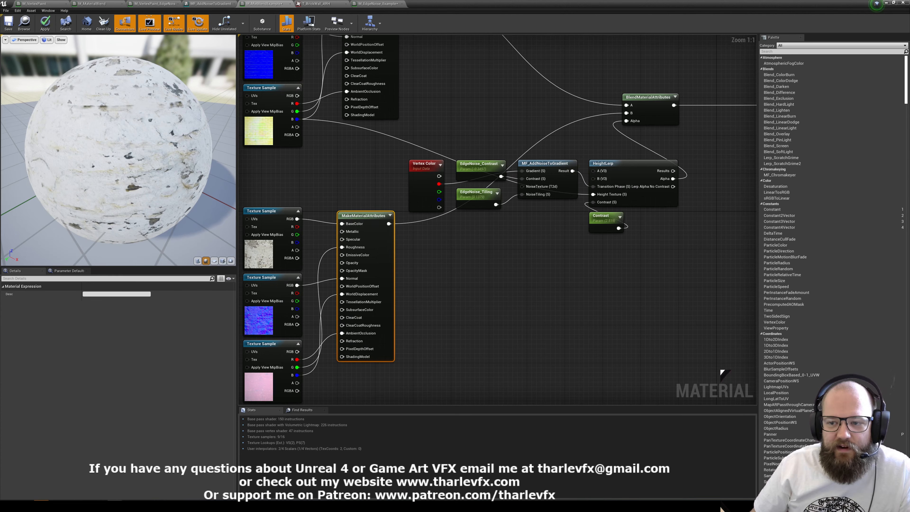
pyautogui.moveTo(673, 104); pyautogui.dragTo(440, 179, button='right')
pyautogui.moveTo(440, 179); pyautogui.dragTo(479, 172)
pyautogui.write('b')
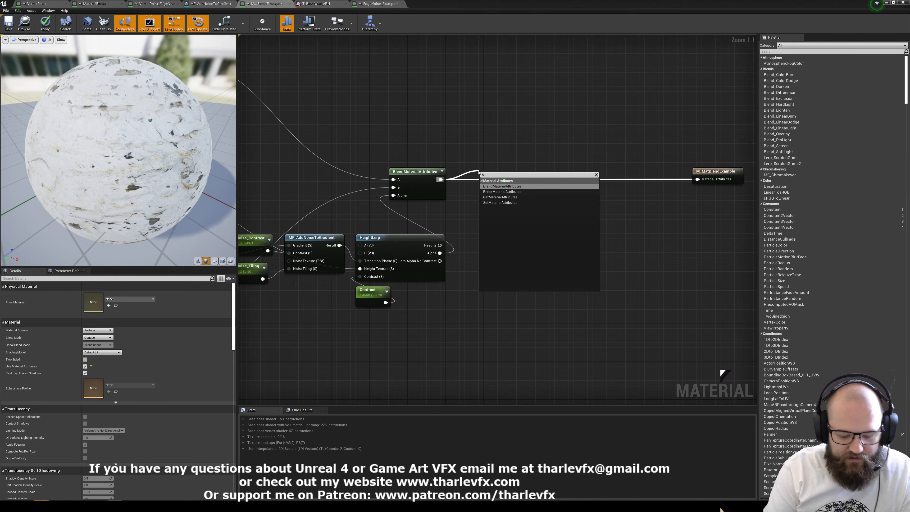
pyautogui.write('reak')
pyautogui.press('Return')
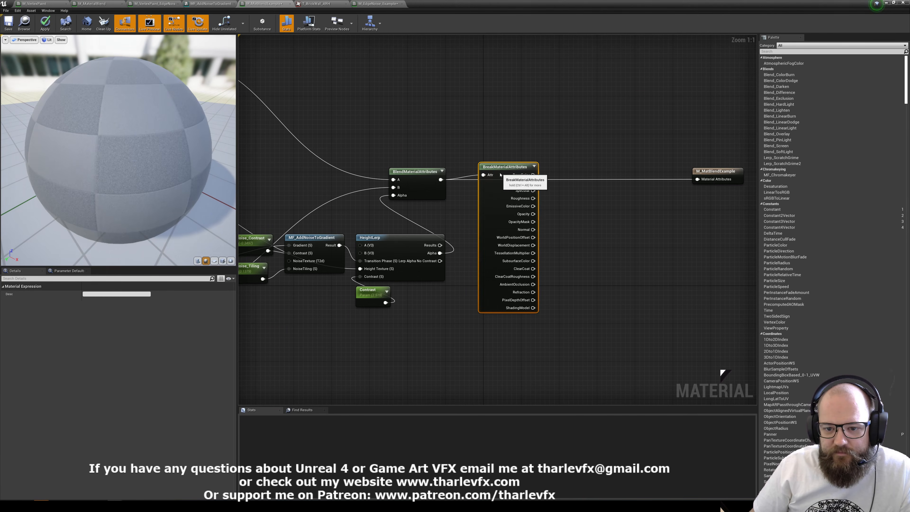
pyautogui.moveTo(495, 201); pyautogui.dragTo(500, 202)
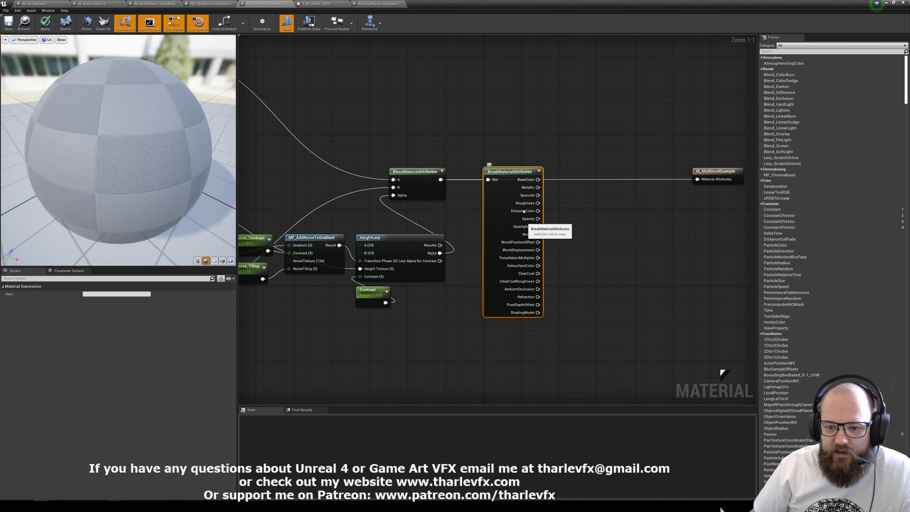
pyautogui.moveTo(509, 240); pyautogui.dragTo(509, 286)
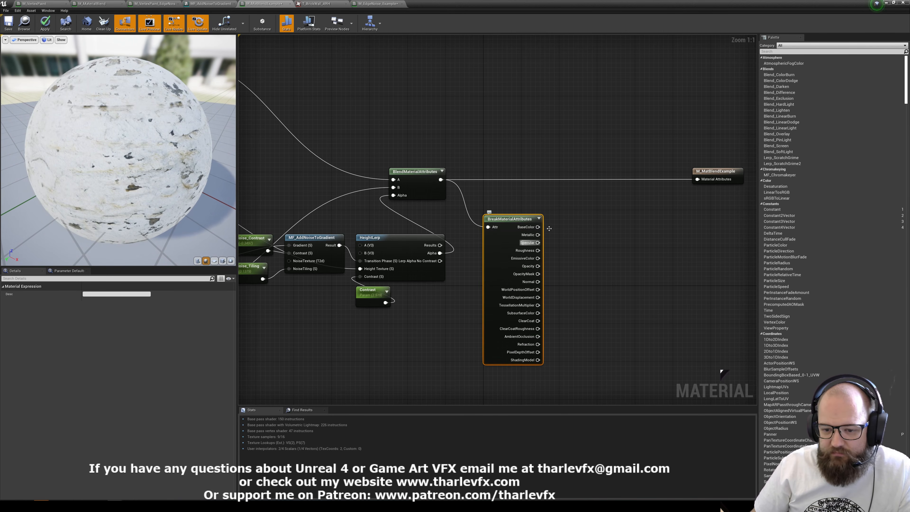
# Create a Multiply node with its A input fed by BreakMaterialAttributes' WorldDisplacement output.
pyautogui.moveTo(463, 322); pyautogui.dragTo(523, 287, button='right')
pyautogui.scroll(-1, 537, 254)
pyautogui.moveTo(341, 169); pyautogui.dragTo(569, 221, button='right')
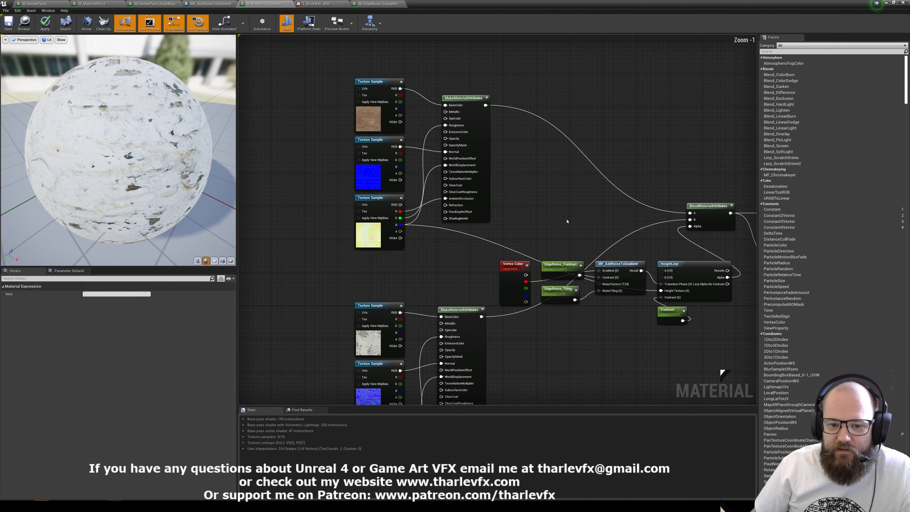
pyautogui.scroll(1, 460, 191)
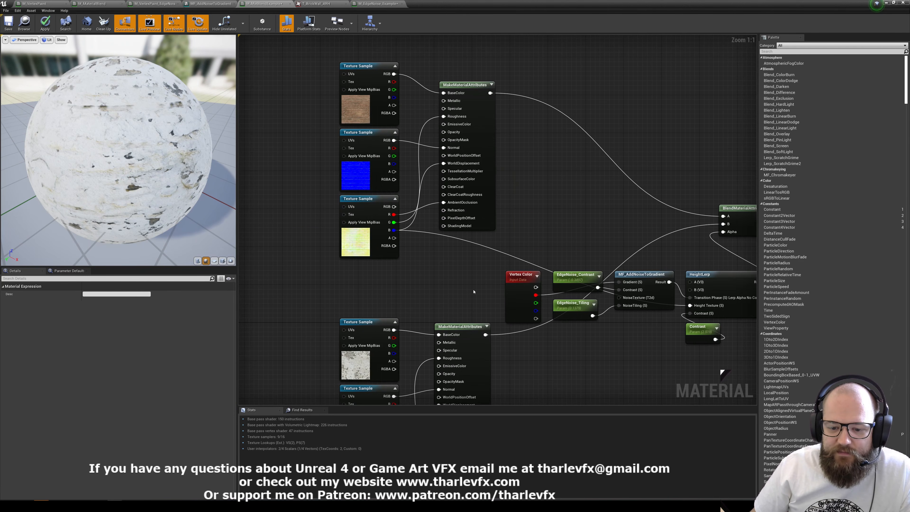
pyautogui.moveTo(473, 291); pyautogui.dragTo(407, 256, button='right')
pyautogui.moveTo(632, 204); pyautogui.dragTo(525, 238, button='right')
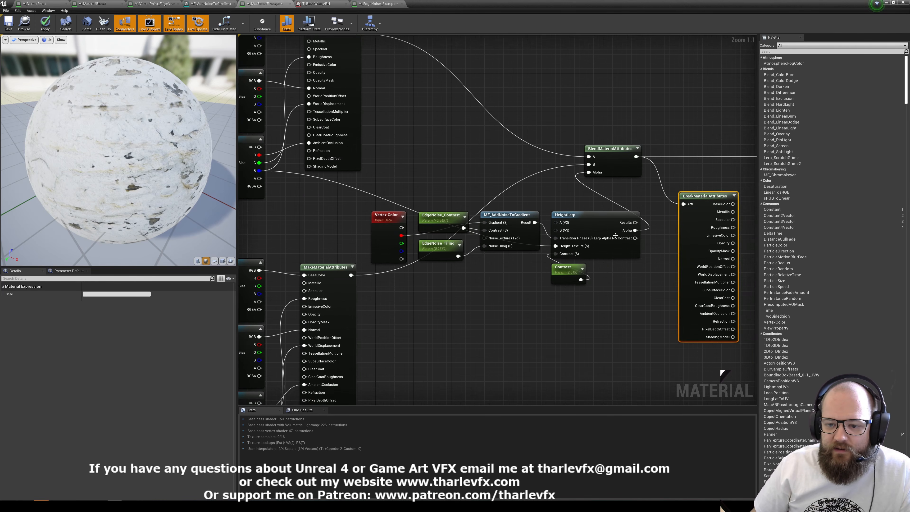
pyautogui.moveTo(614, 235); pyautogui.dragTo(508, 211, button='right')
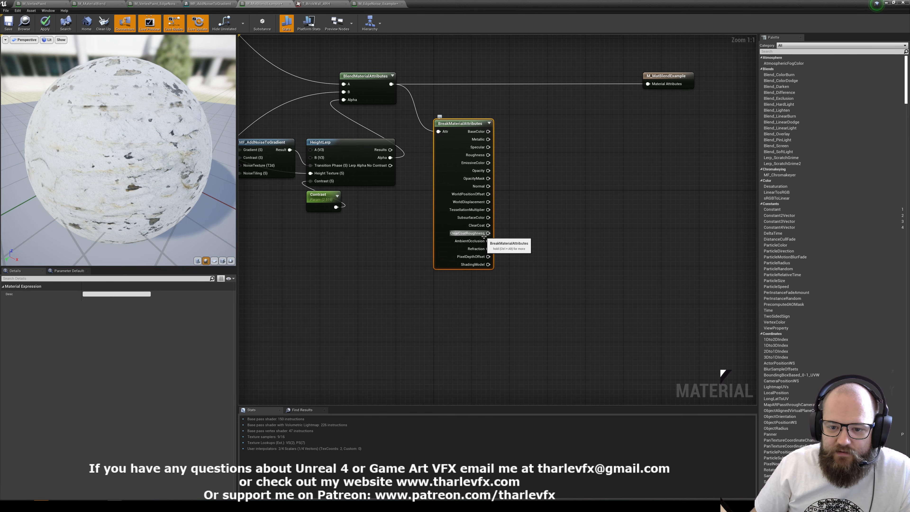
pyautogui.moveTo(476, 203); pyautogui.dragTo(559, 202)
pyautogui.write('mul')
pyautogui.press('Return')
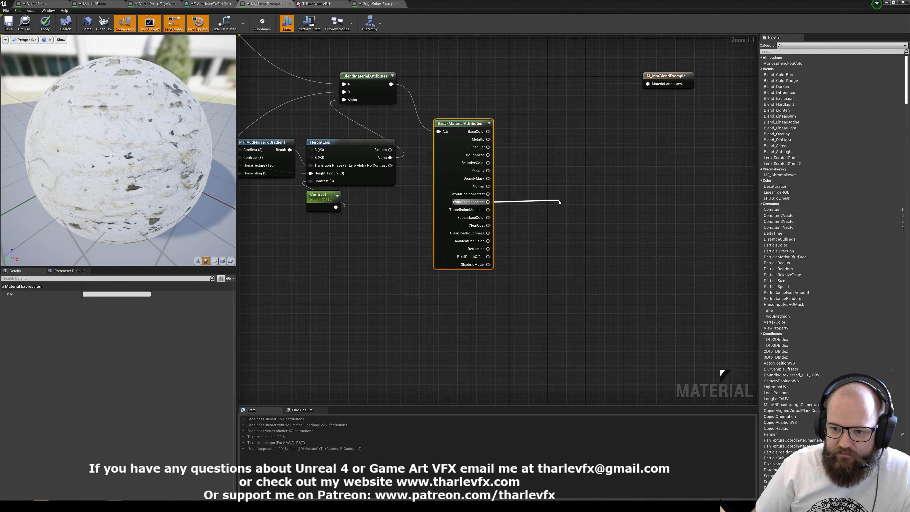
# Preview the Multiply node on a plane mesh and move the node closer to BreakMaterialAttributes.
pyautogui.press('space')
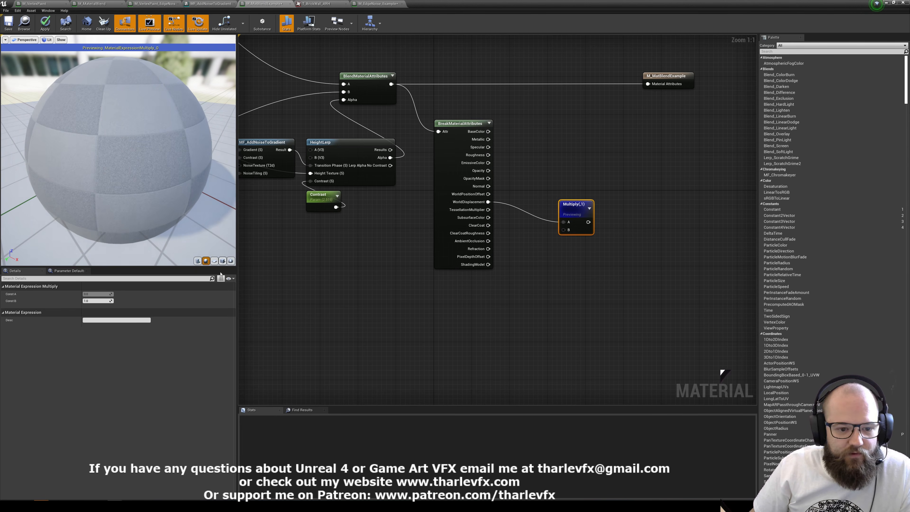
pyautogui.click(215, 261)
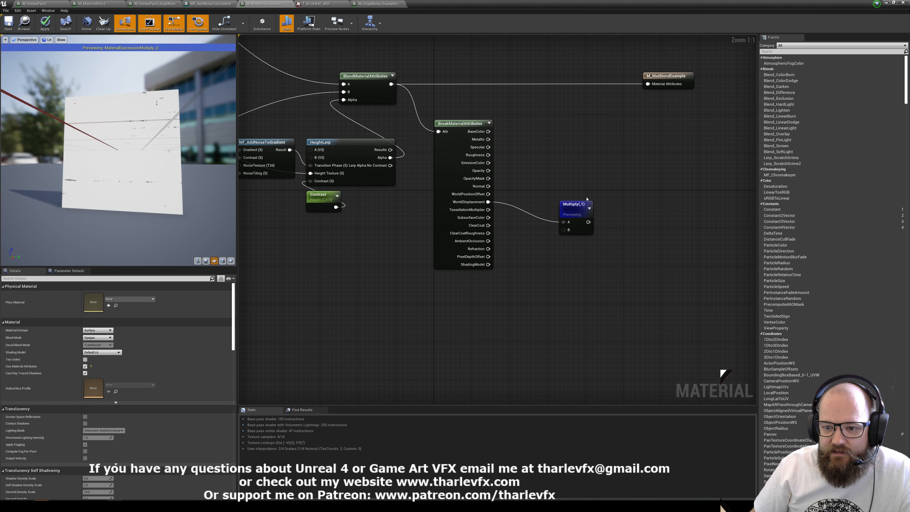
pyautogui.moveTo(575, 206); pyautogui.dragTo(569, 191)
pyautogui.moveTo(568, 191); pyautogui.dragTo(532, 213, button='right')
# Disable Use Material Attributes in the material's settings so the output node exposes separate inputs.
pyautogui.click(388, 323)
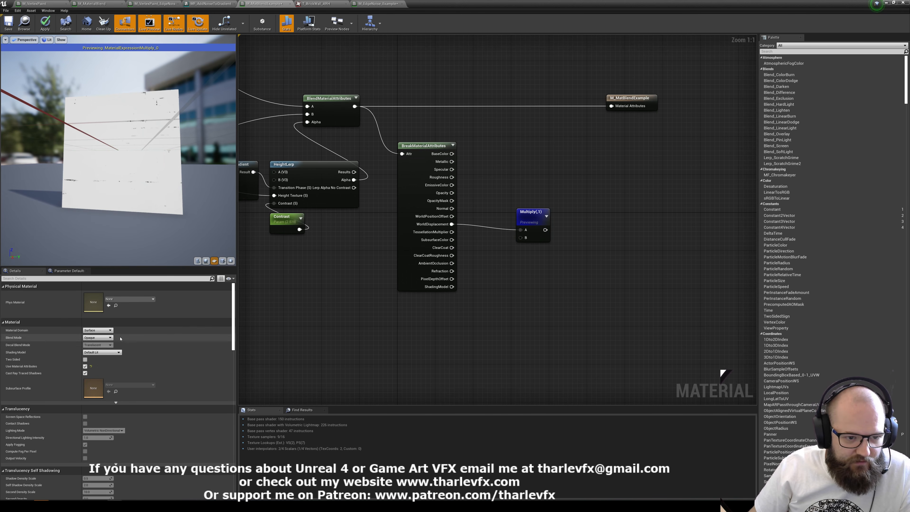
pyautogui.click(85, 366)
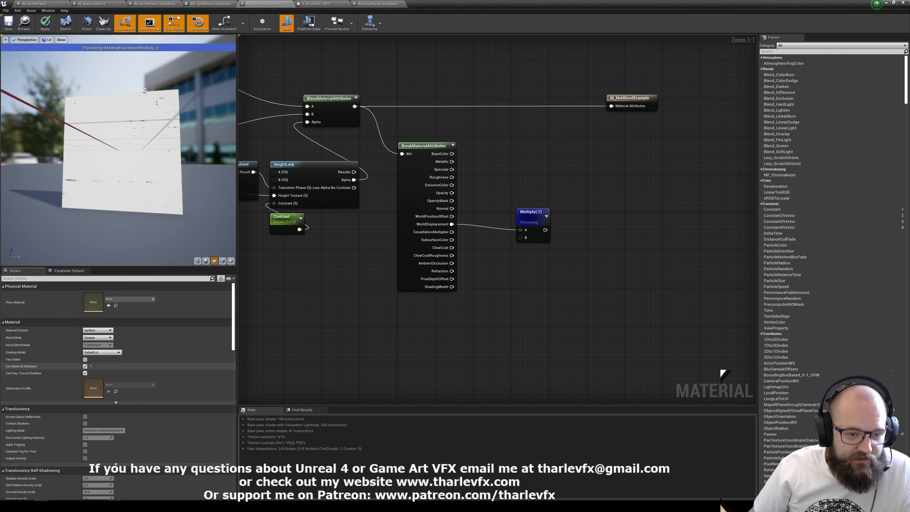
pyautogui.moveTo(282, 230)
pyautogui.mouseDown(button='right')
pyautogui.moveTo(435, 260)
pyautogui.moveTo(268, 218)
pyautogui.mouseUp(button='right')
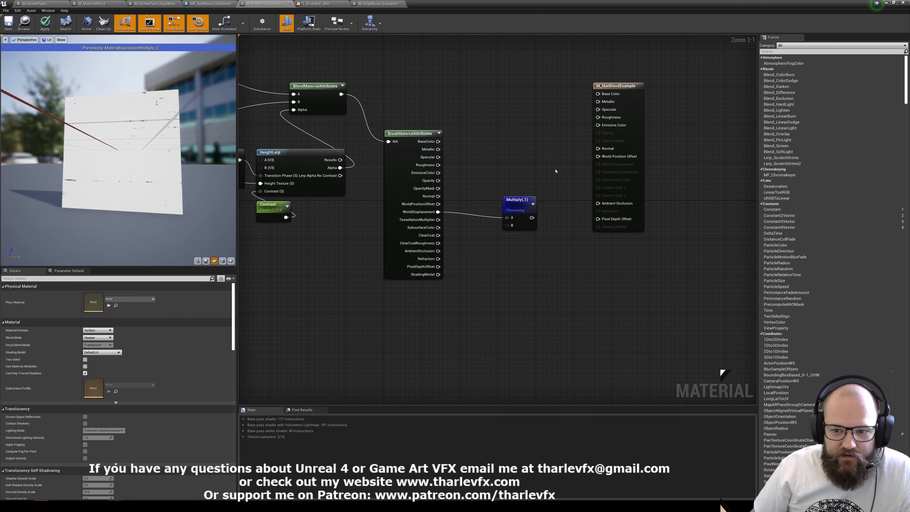
# Stop previewing the Multiply node, connect BreakMaterialAttributes' WorldDisplacement output to the material's Emissive Color, and apply the material.
pyautogui.click(516, 205)
pyautogui.click(526, 190)
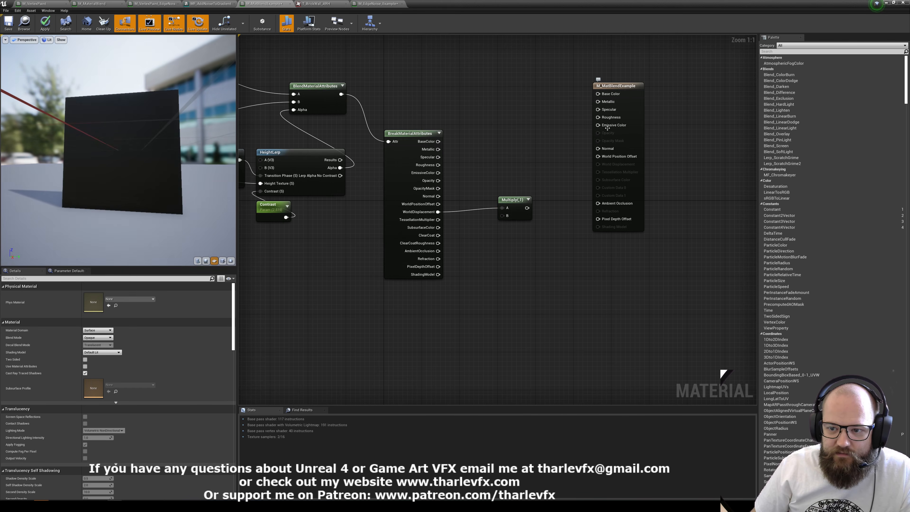
pyautogui.moveTo(597, 125); pyautogui.dragTo(437, 212)
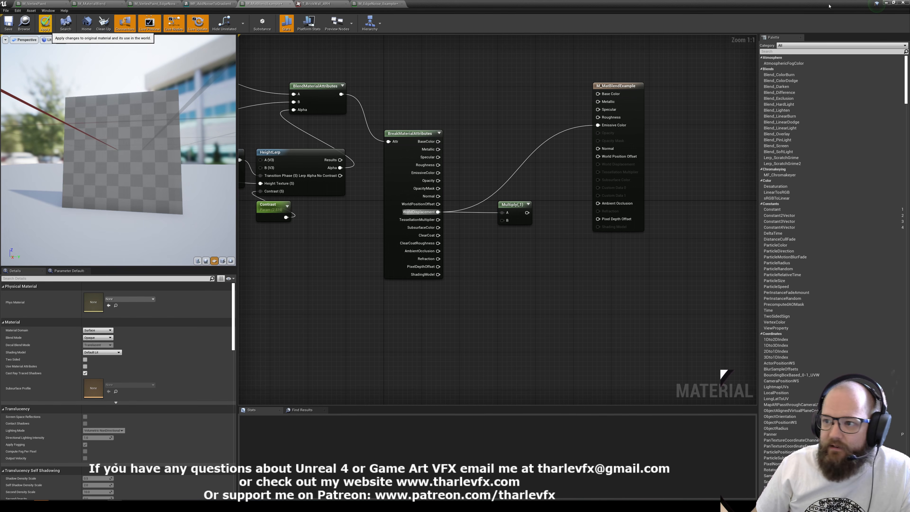
# Examine the blended displacement on the brick wall plane in the level, and review the whole material node graph.
pyautogui.click(893, 3)
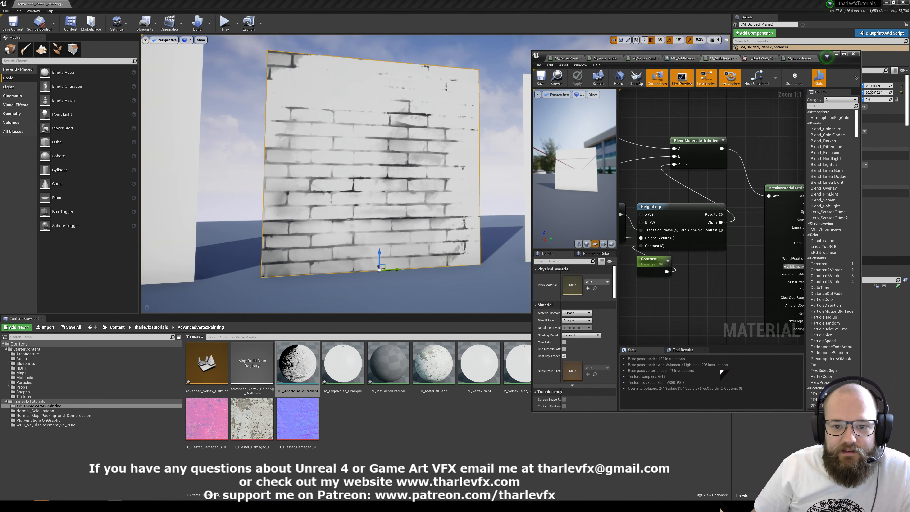
pyautogui.click(843, 54)
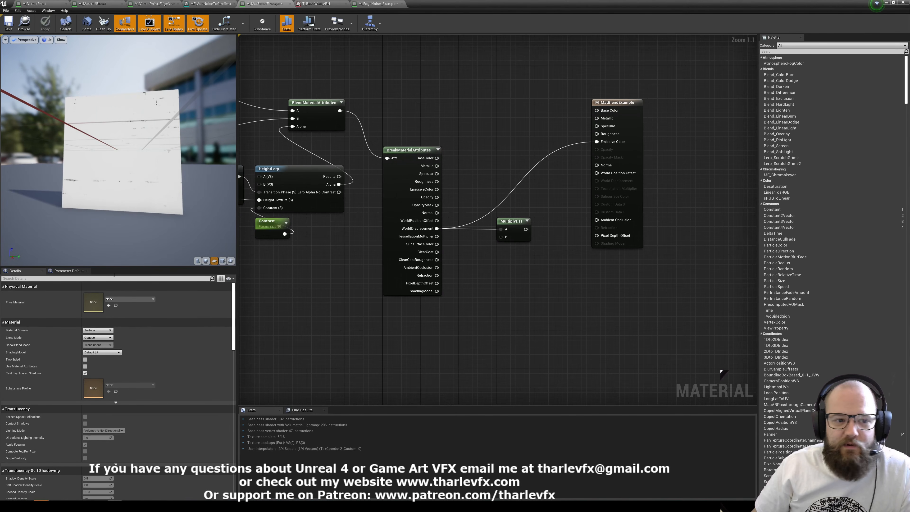
pyautogui.scroll(-5, 337, 256)
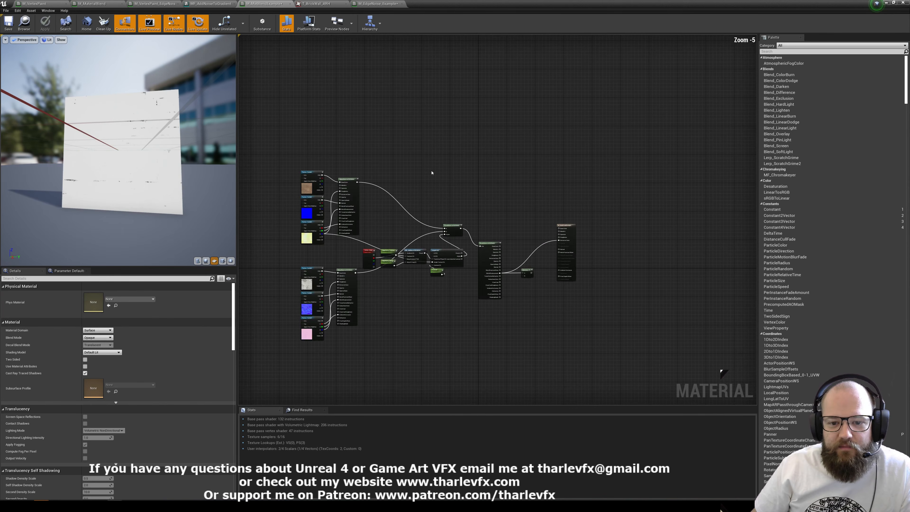
pyautogui.scroll(2, 413, 255)
pyautogui.scroll(-1, 537, 134)
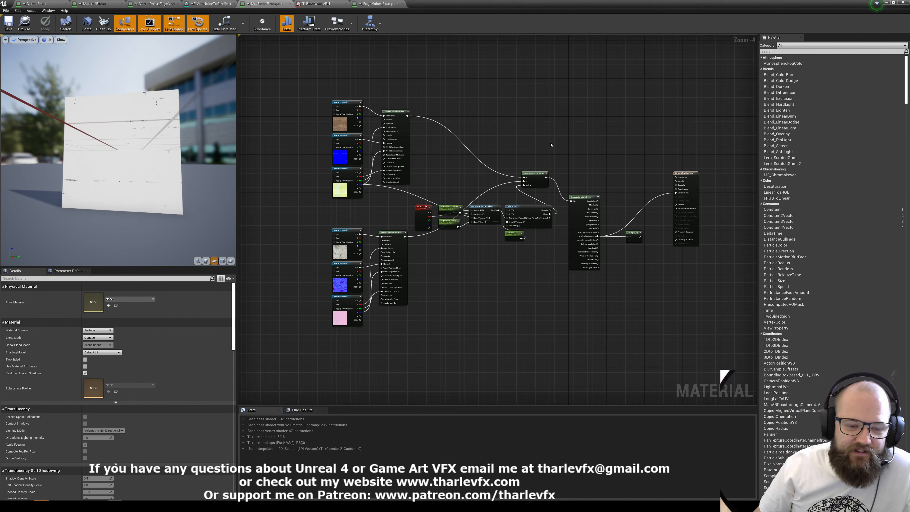
pyautogui.moveTo(551, 145); pyautogui.dragTo(534, 137, button='right')
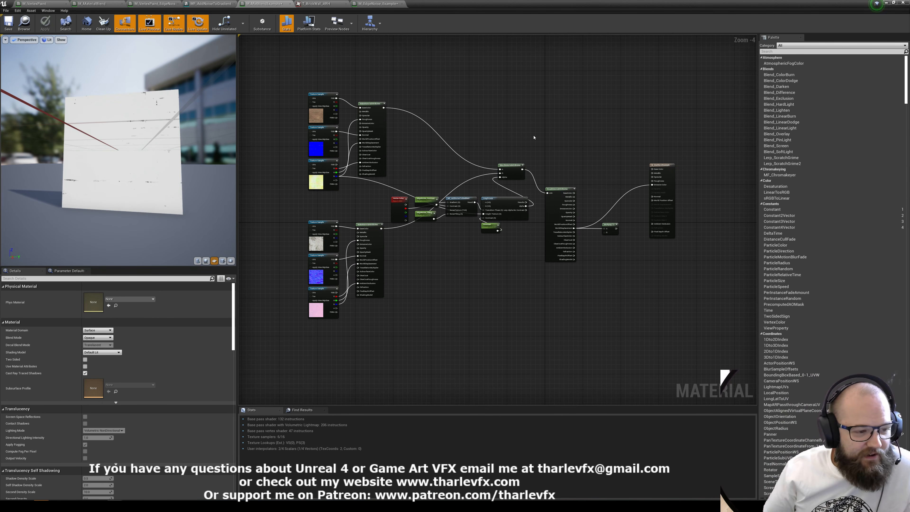